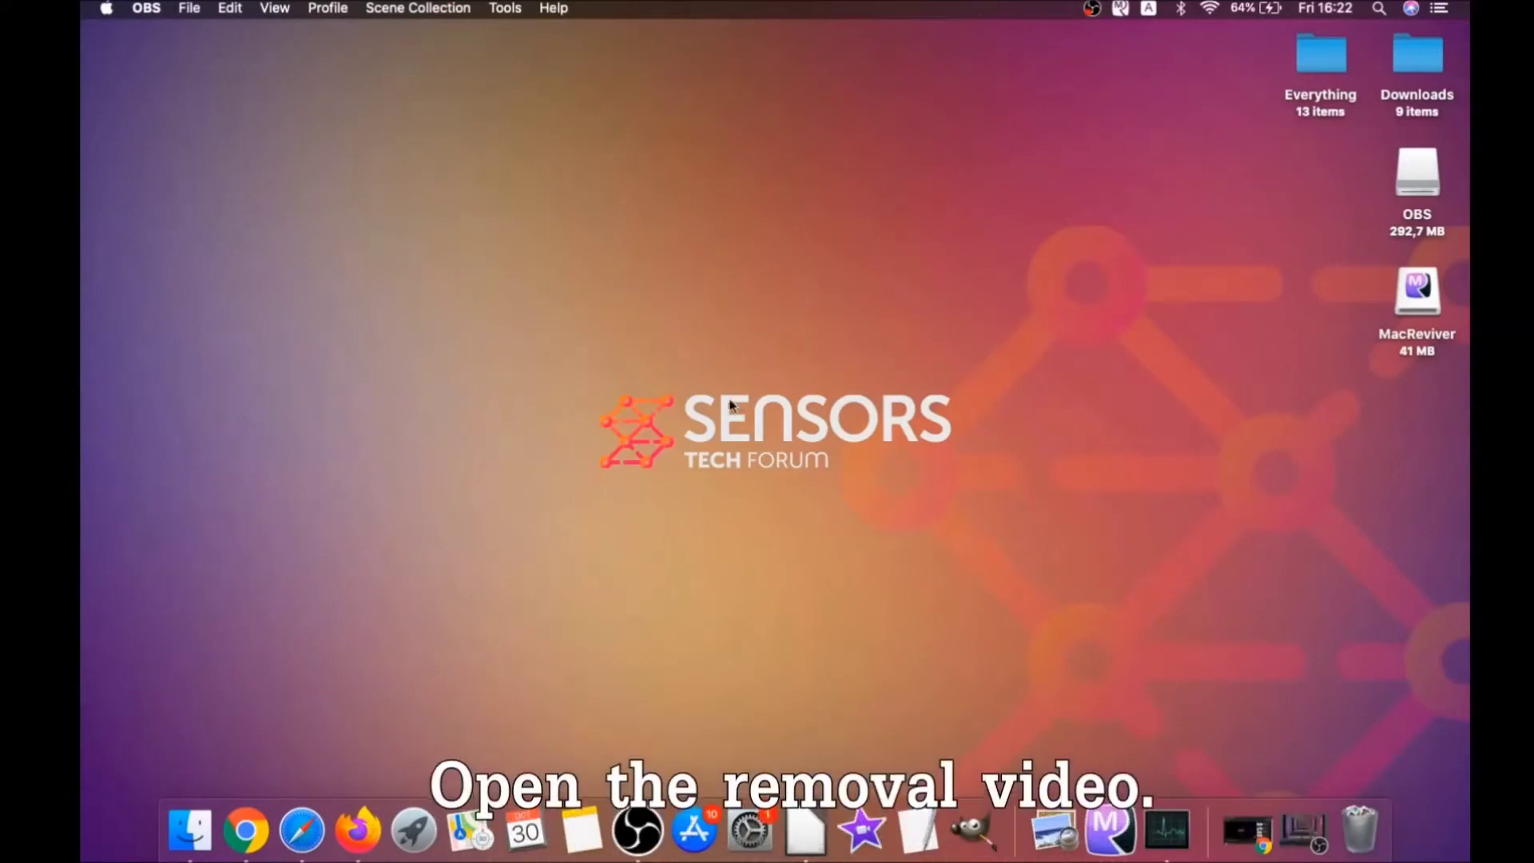
Step: Download the SpyHunter for Mac installer from the guide page and open its disk image
left_click(256, 827)
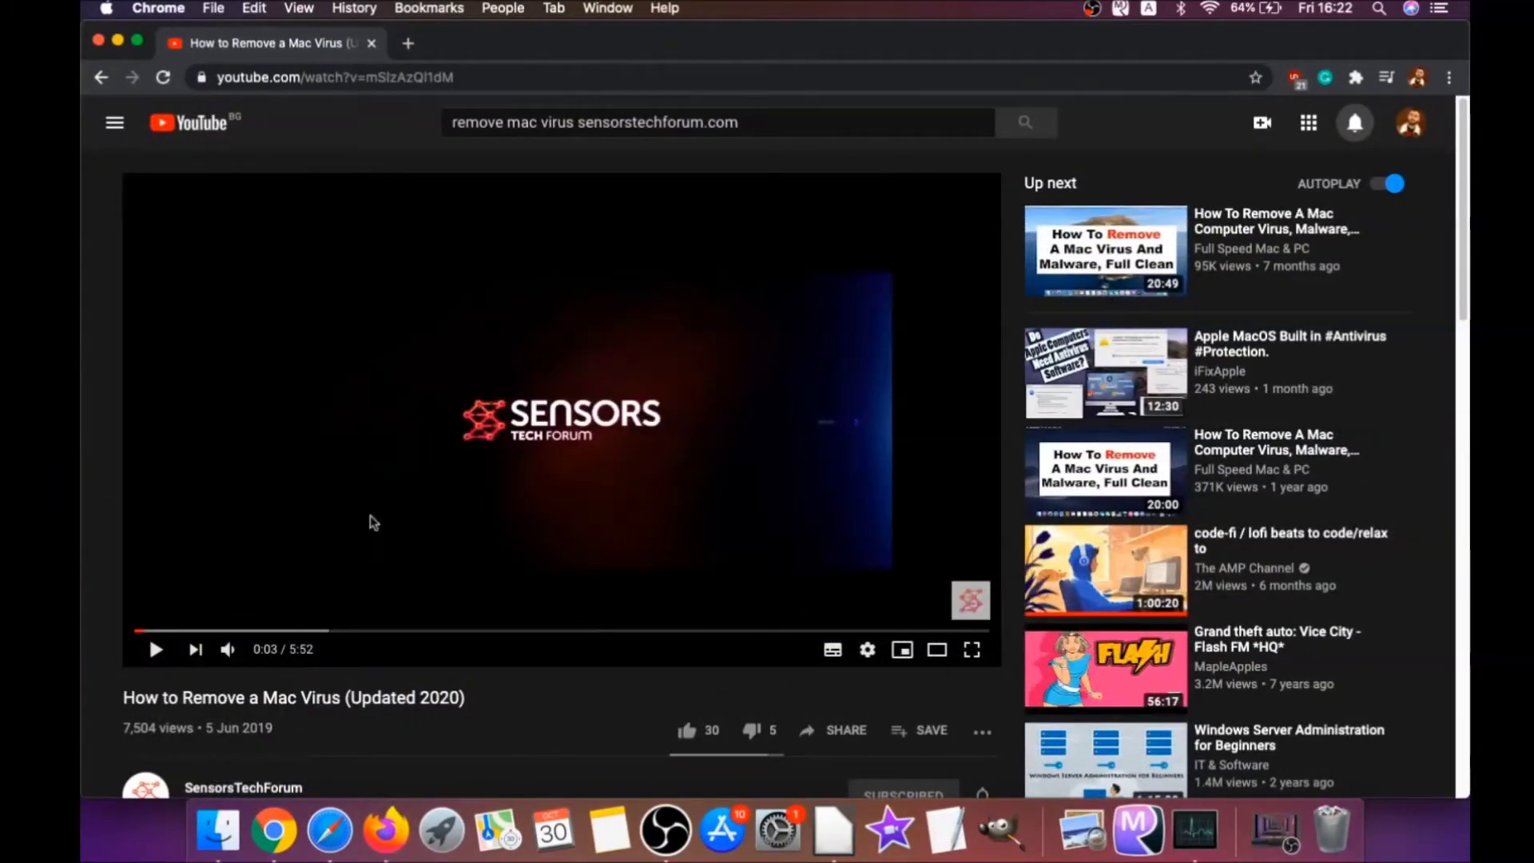
scroll(373, 528, "down", 1)
scroll(372, 531, "down", 4)
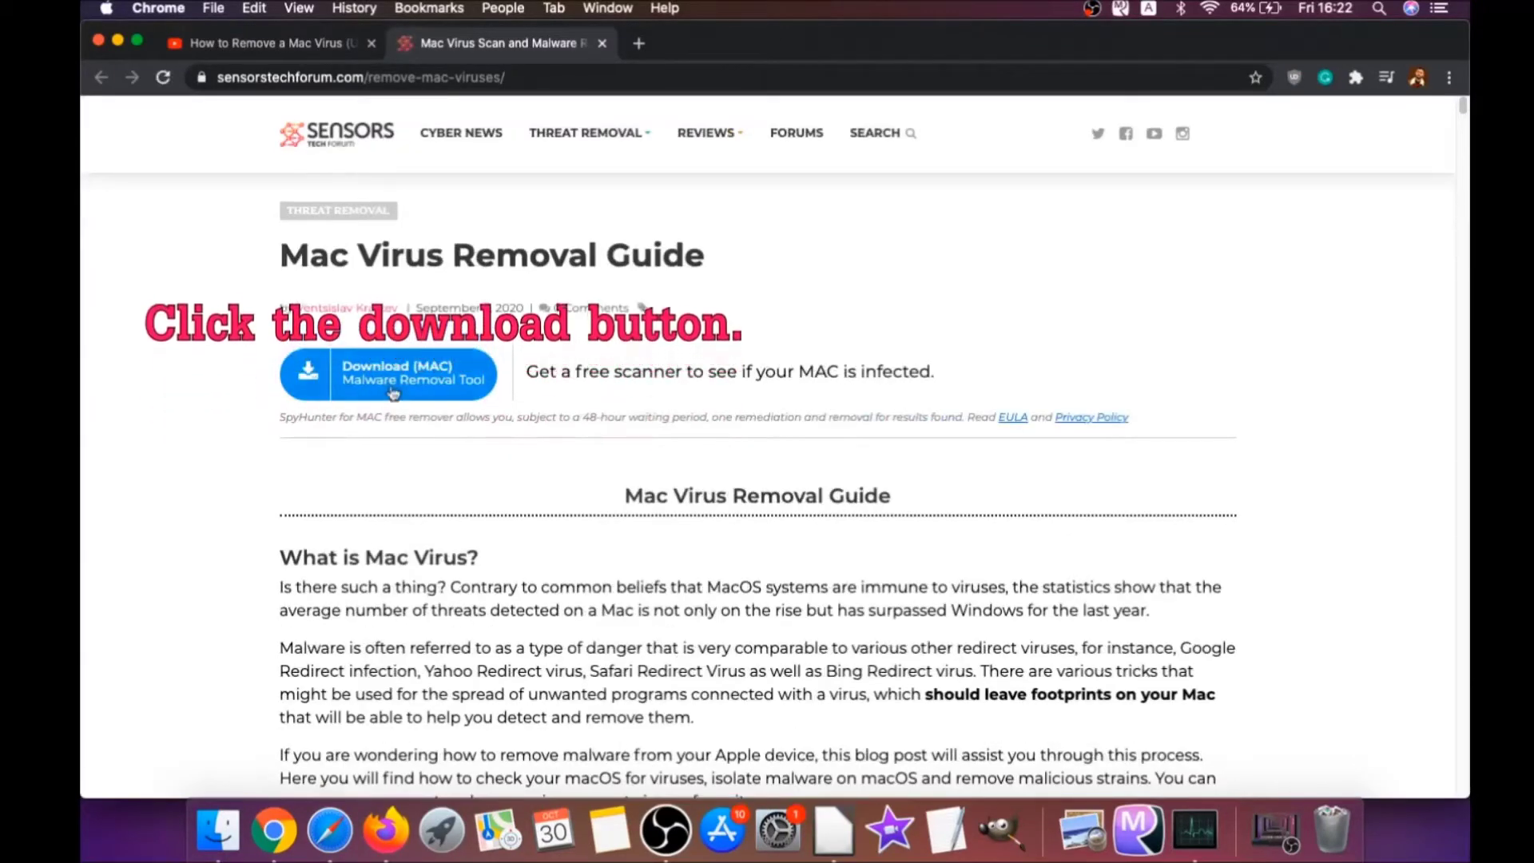
left_click(373, 376)
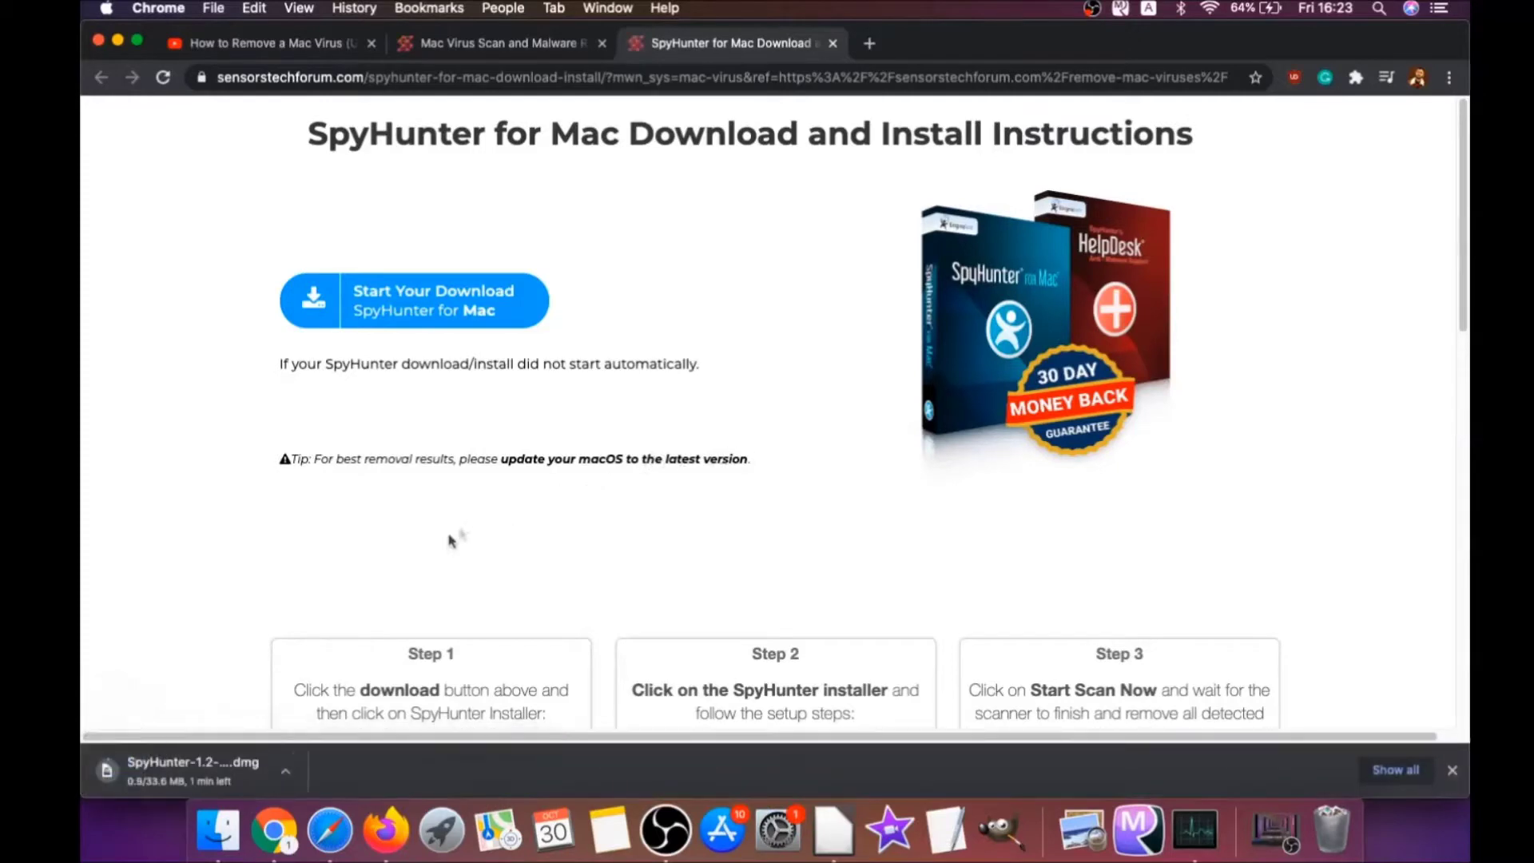
left_click(155, 773)
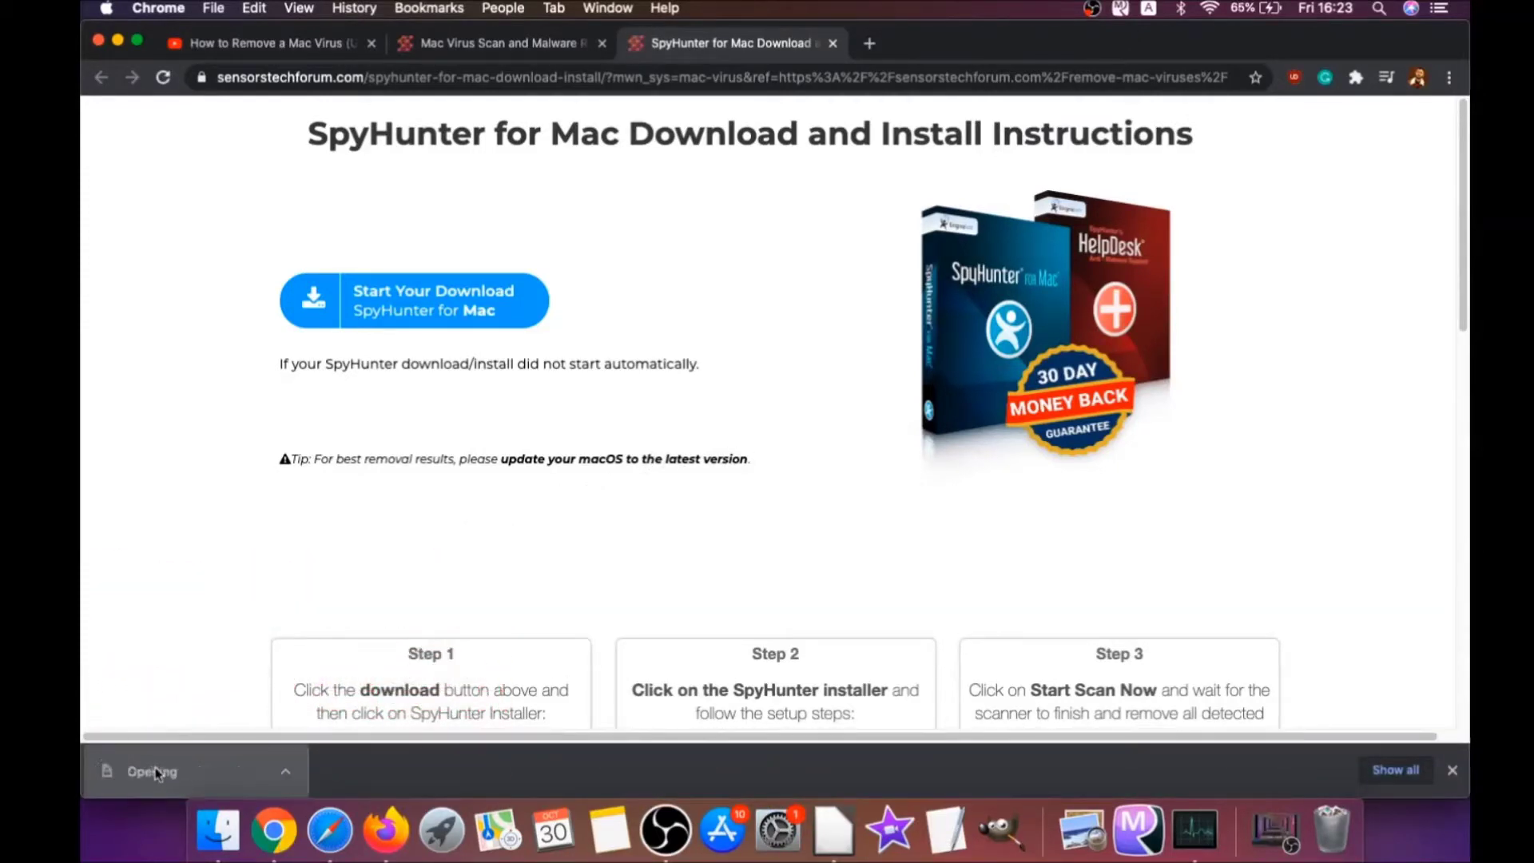
left_click(118, 40)
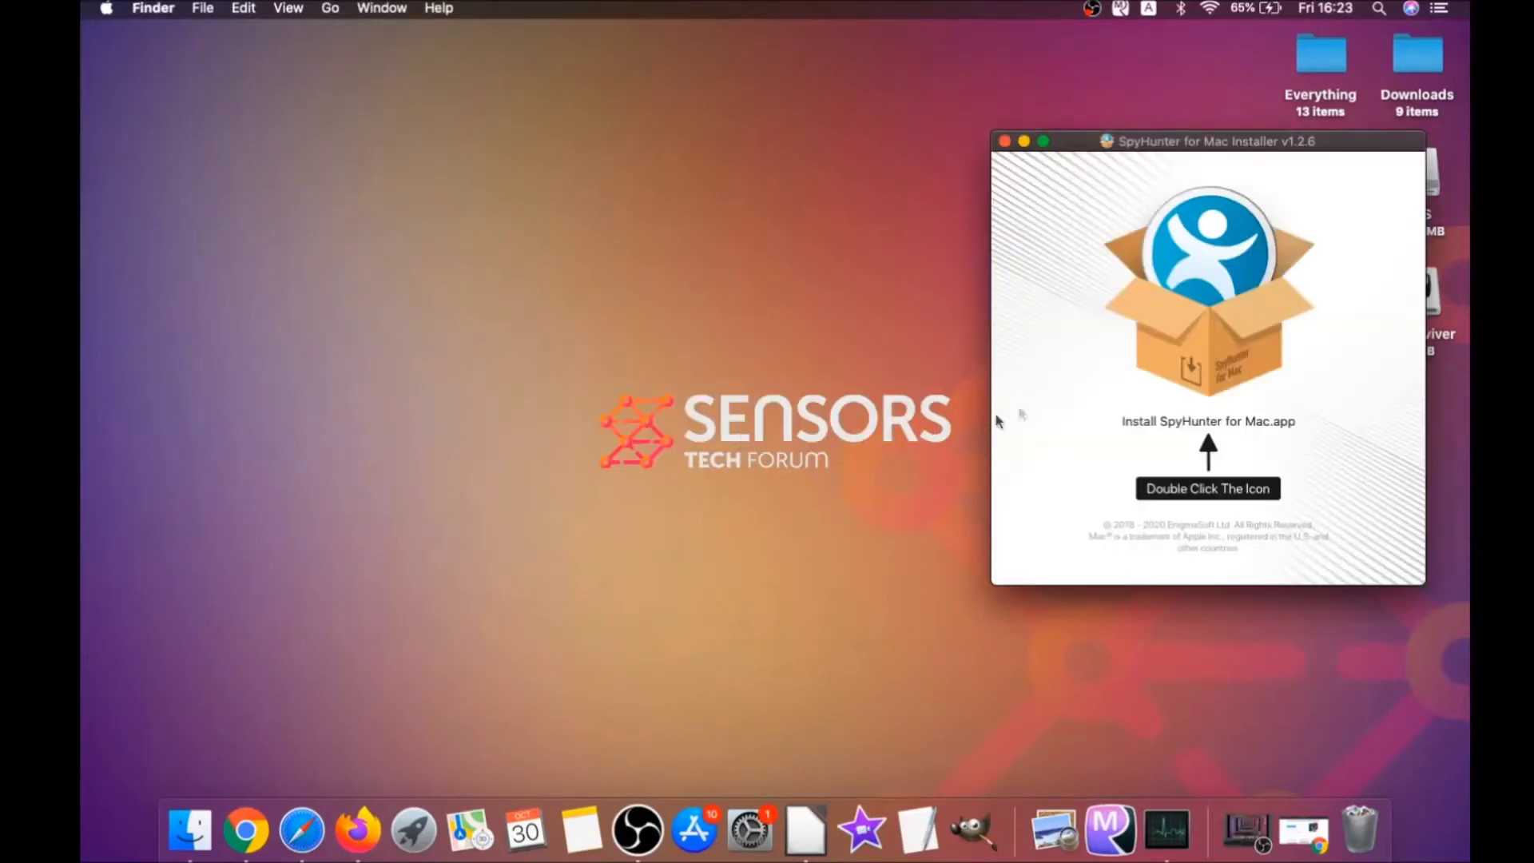
Step: Run Install SpyHunter for Mac.app, allow it to open, accept the EULA and install
double_click(1195, 341)
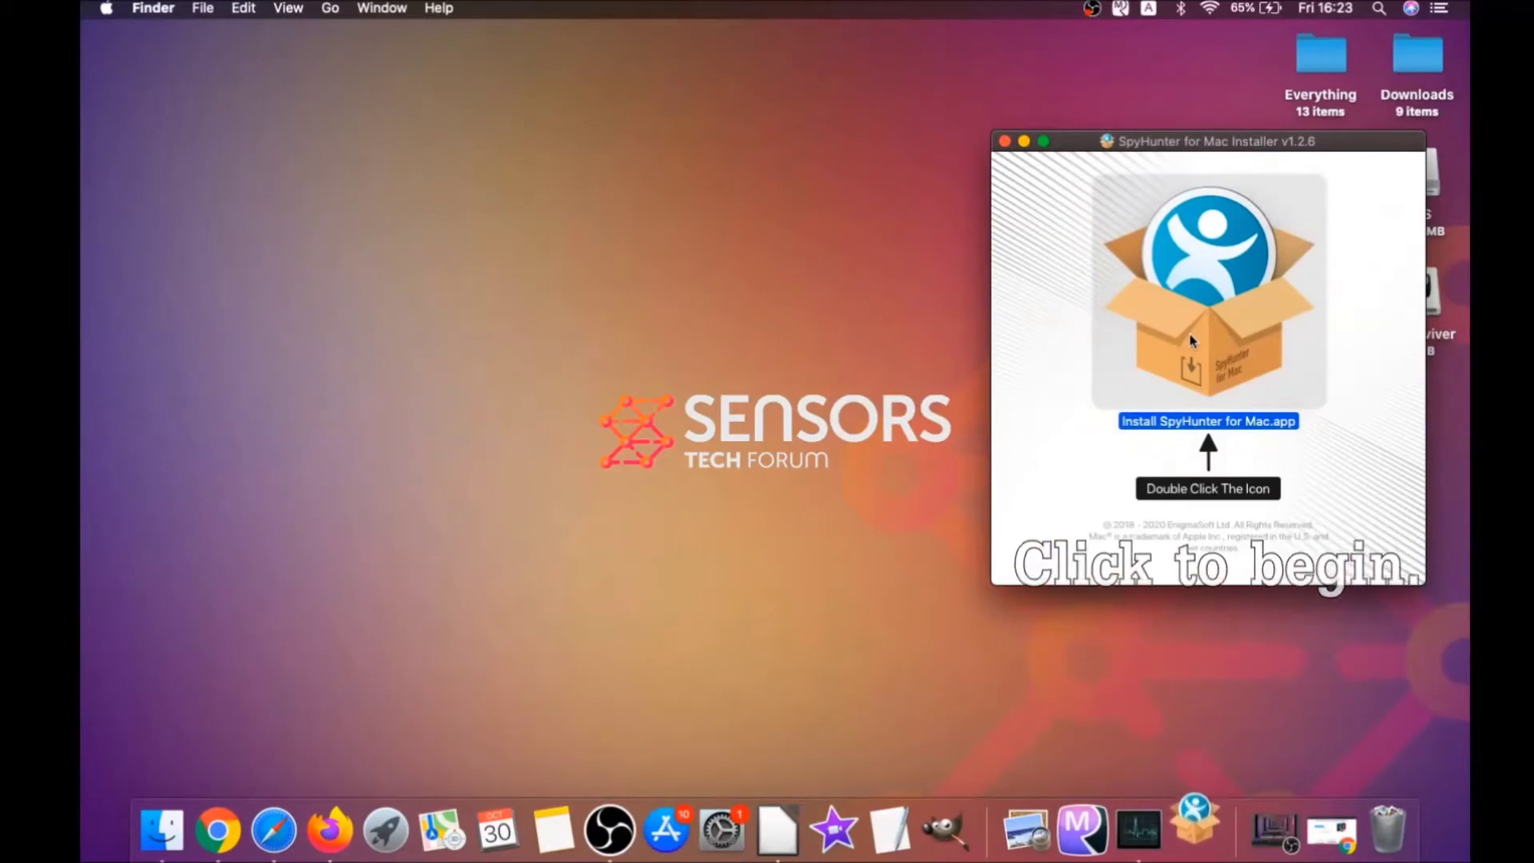
left_click(1025, 144)
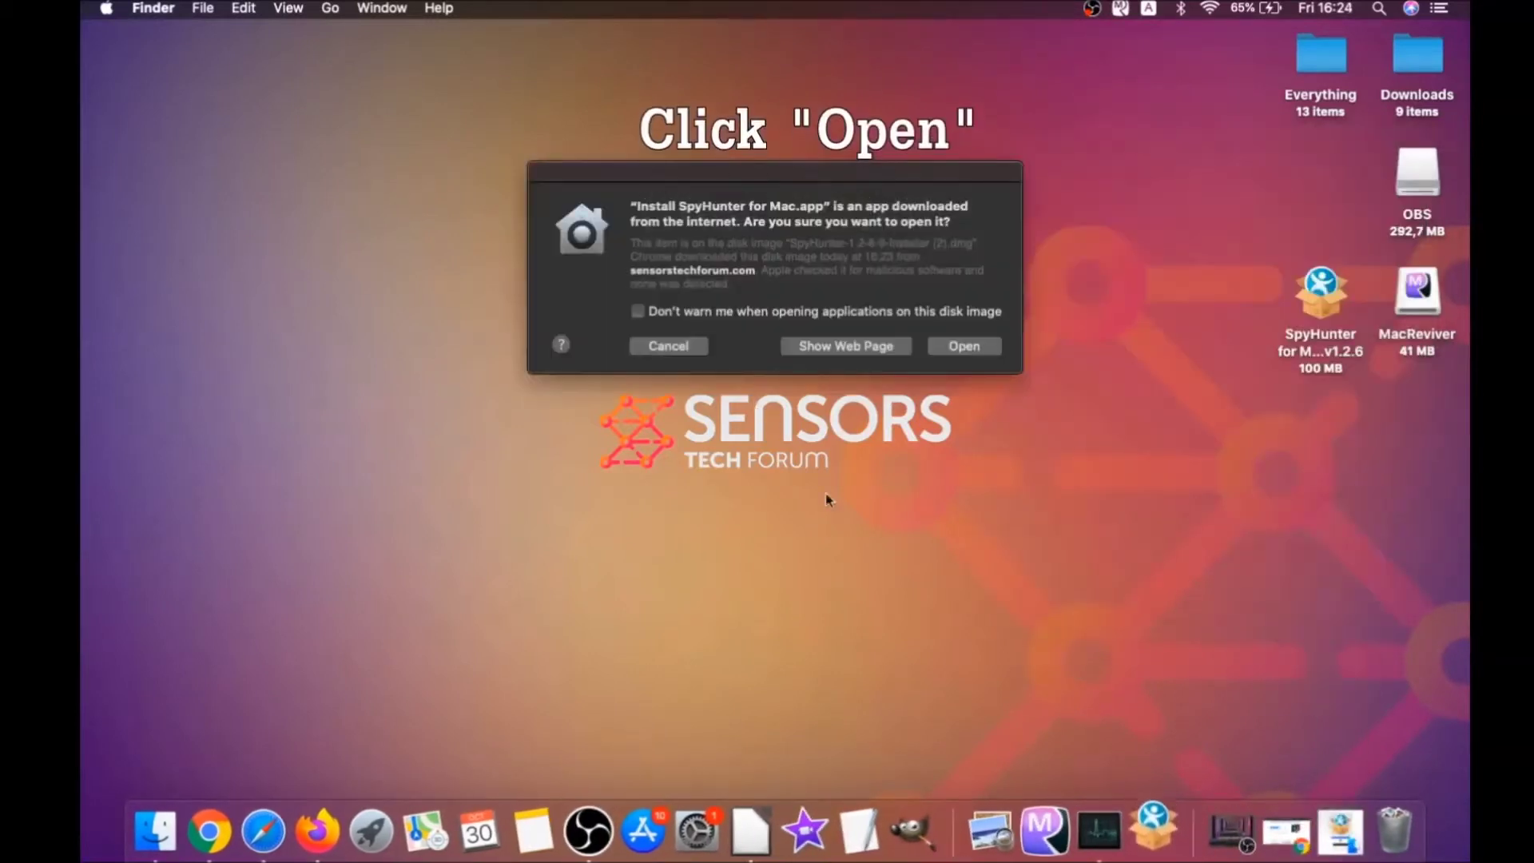
left_click(962, 345)
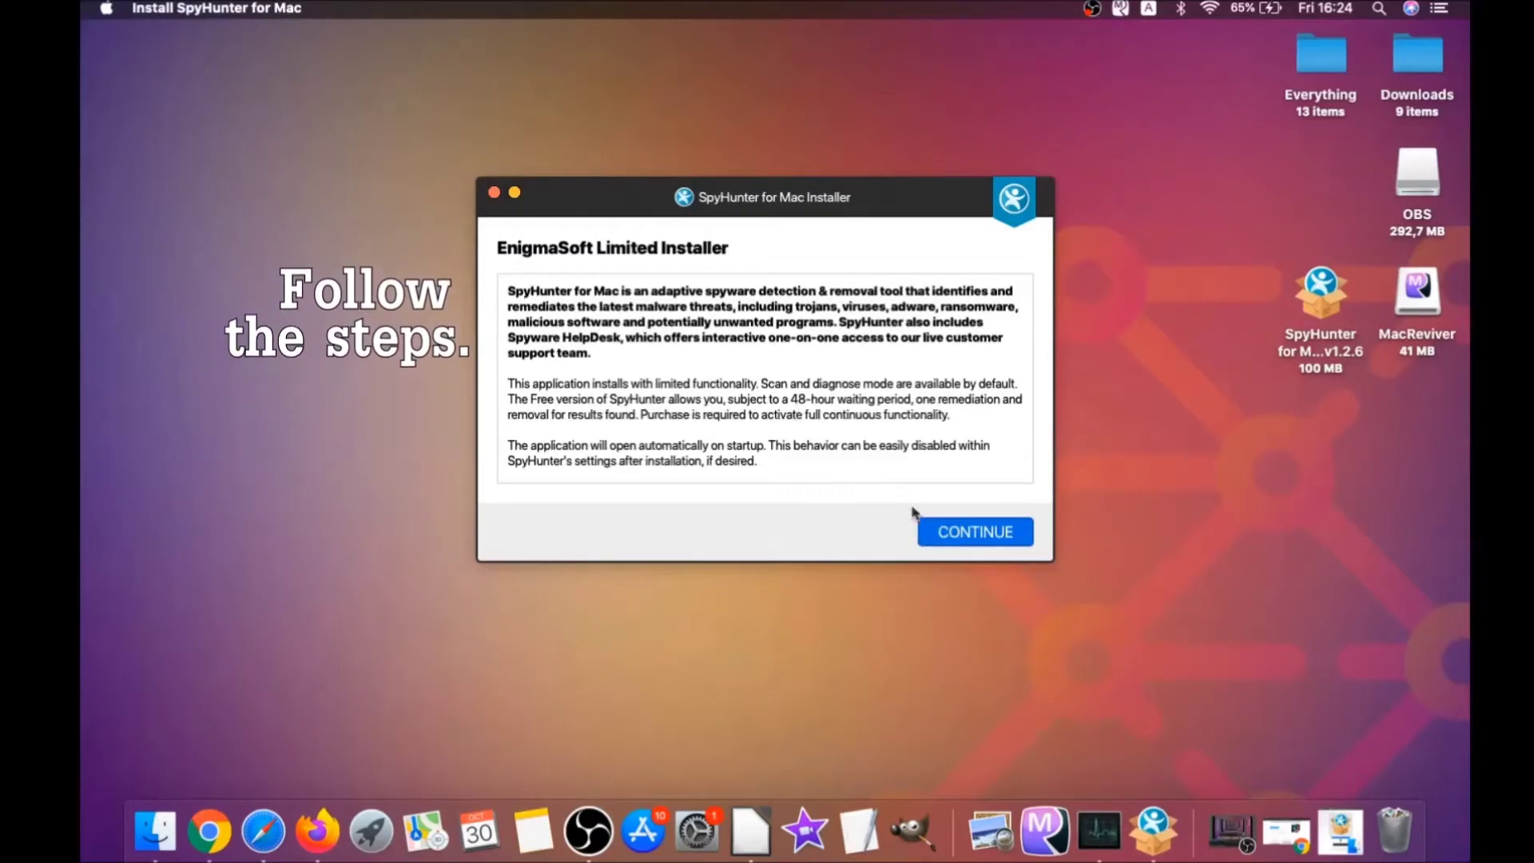
left_click(945, 529)
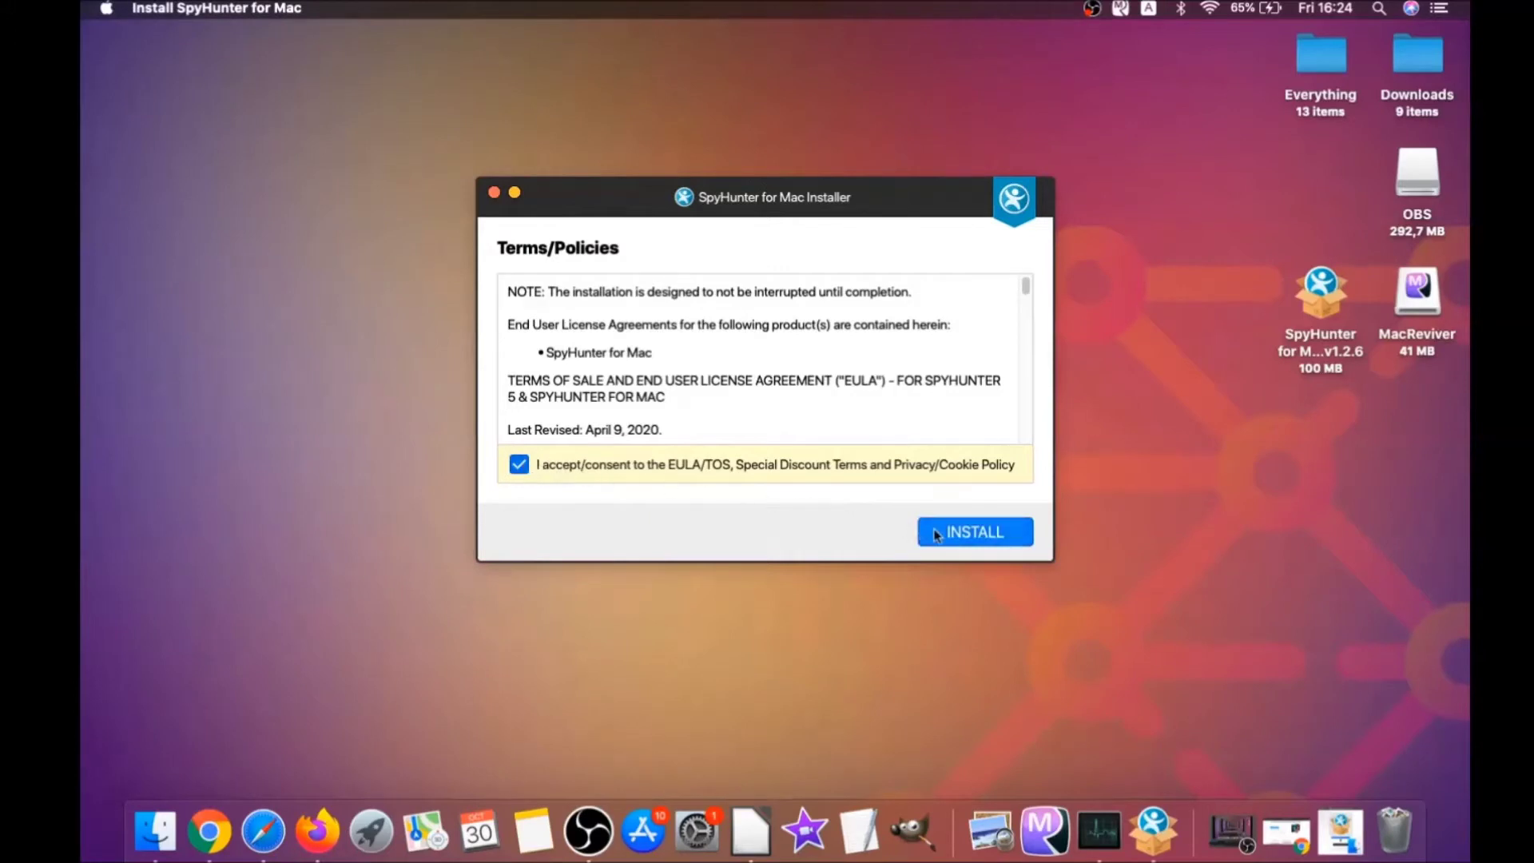
left_click(937, 534)
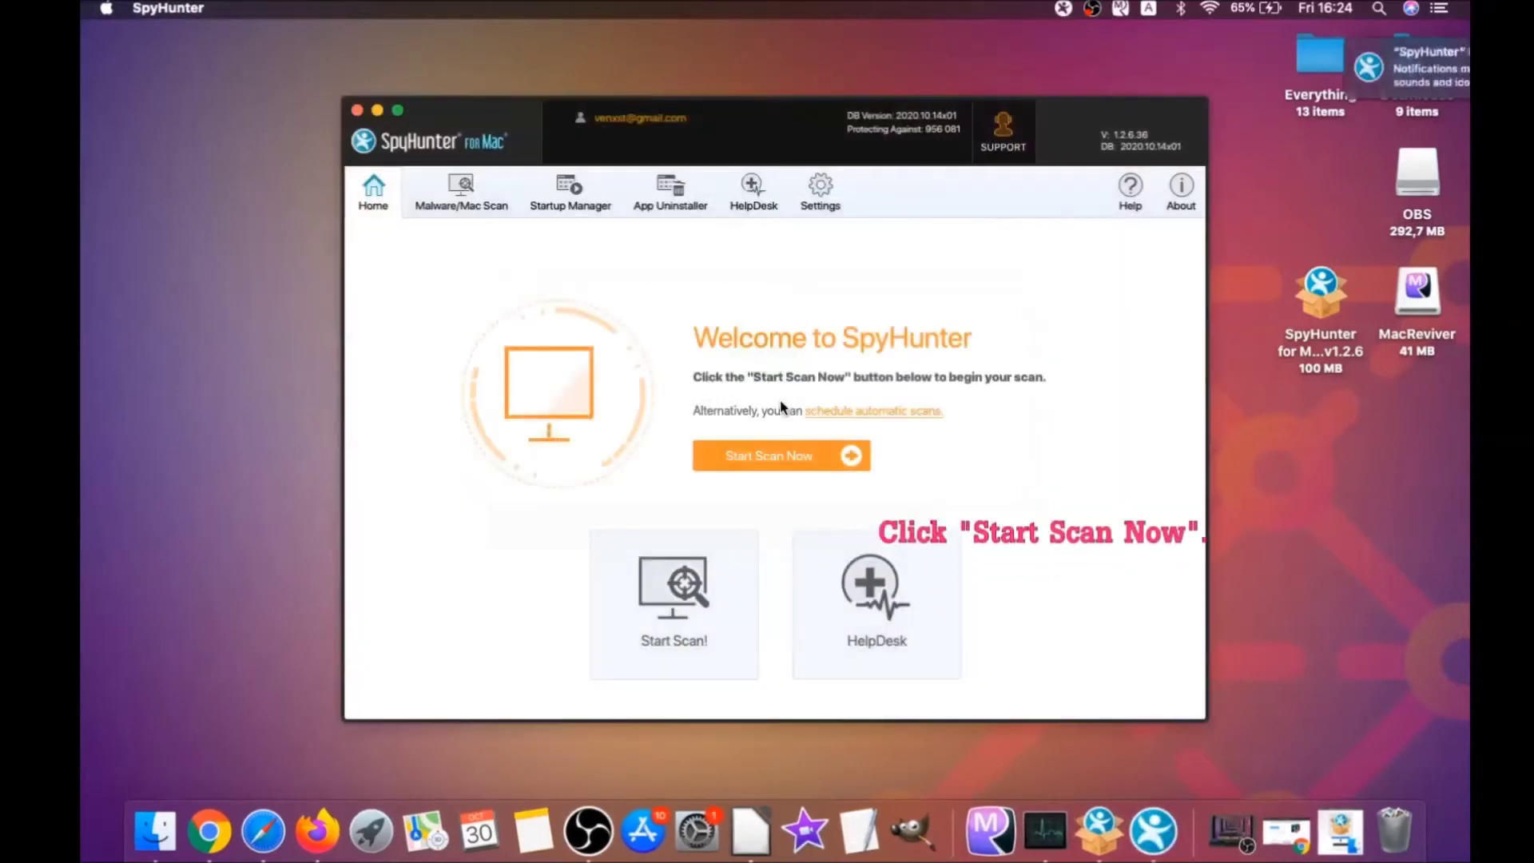
Step: Scan the Mac and remove the selected MacReviverSetup malware
left_click(777, 451)
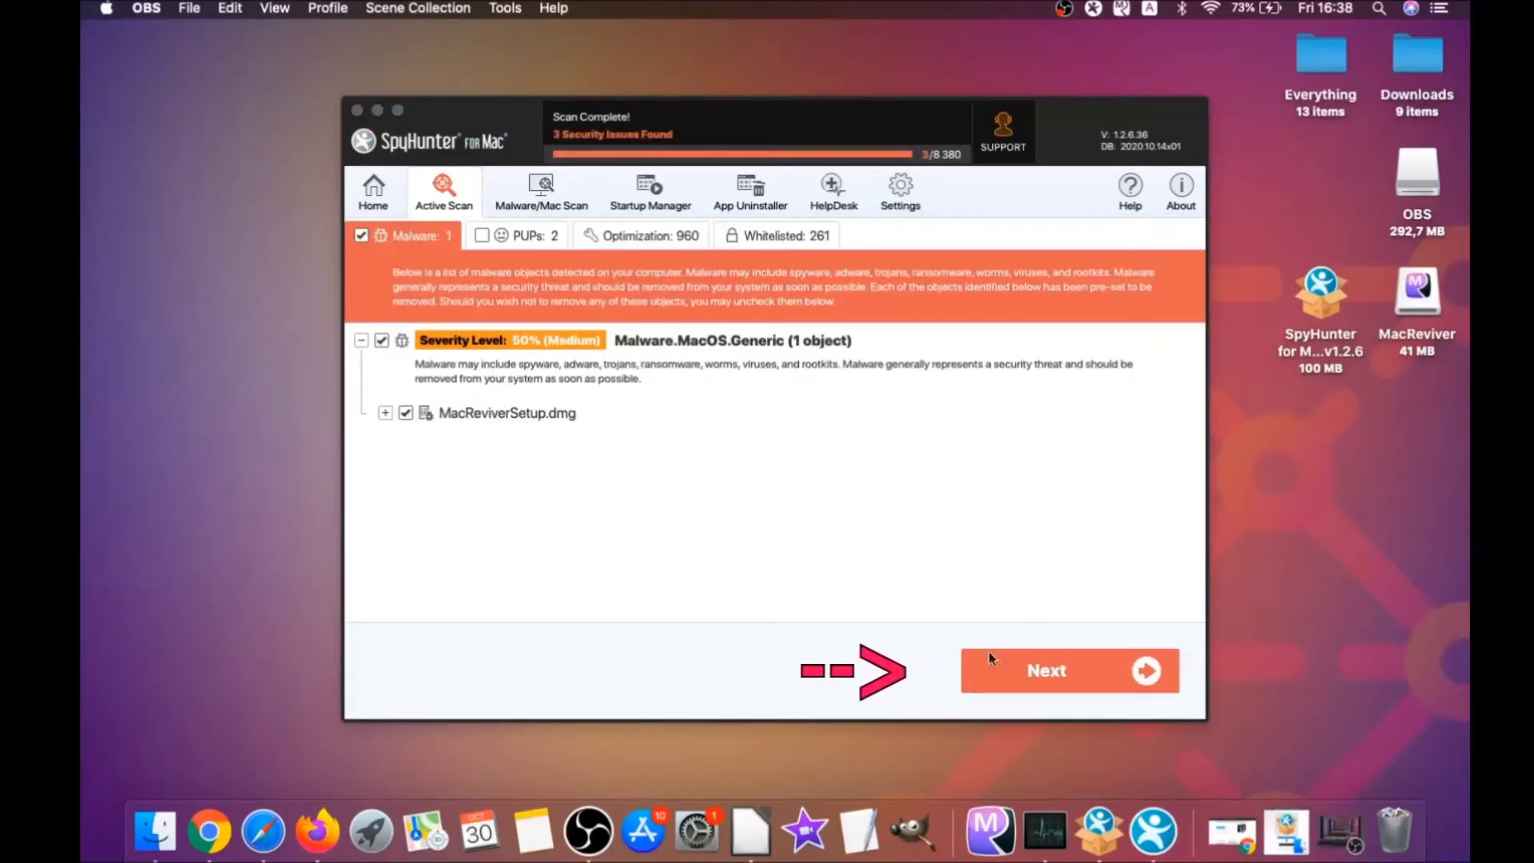
left_click(1052, 681)
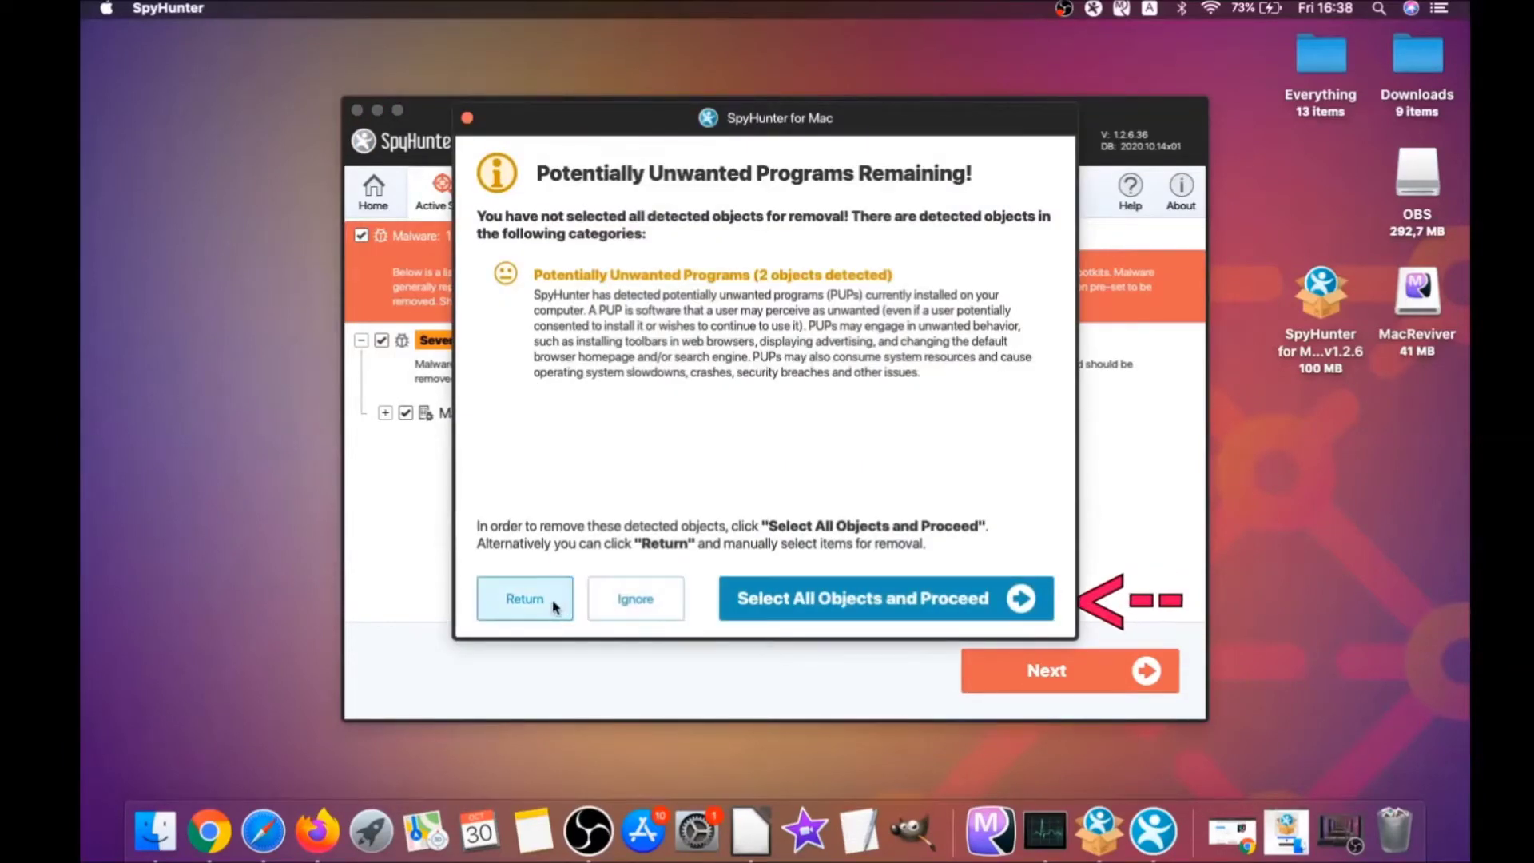
left_click(611, 614)
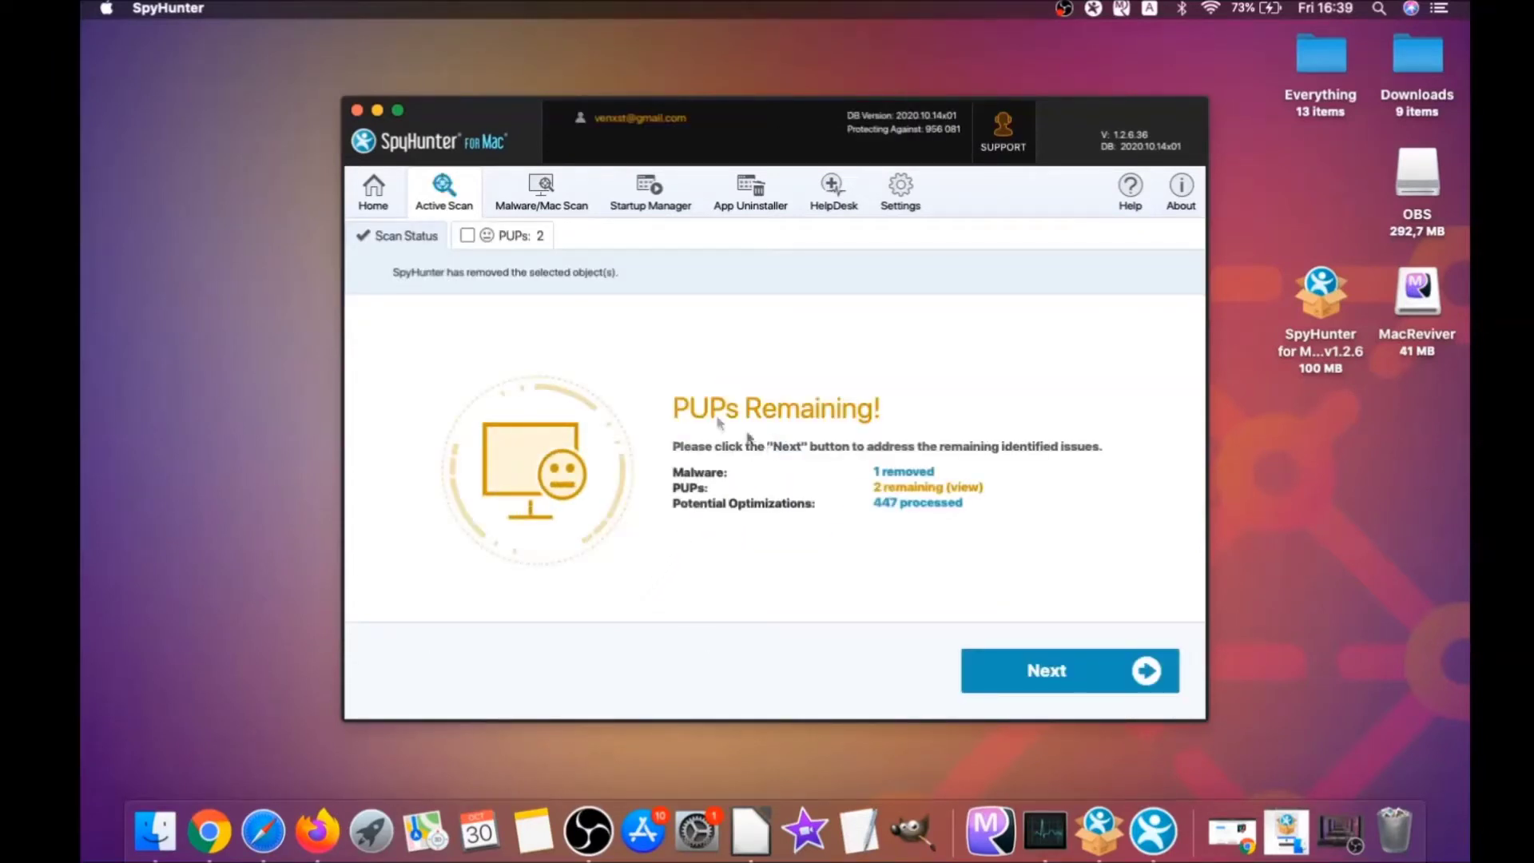
Step: Remove the two MacReviver unwanted programs from the PUPs list and finish
left_click(515, 235)
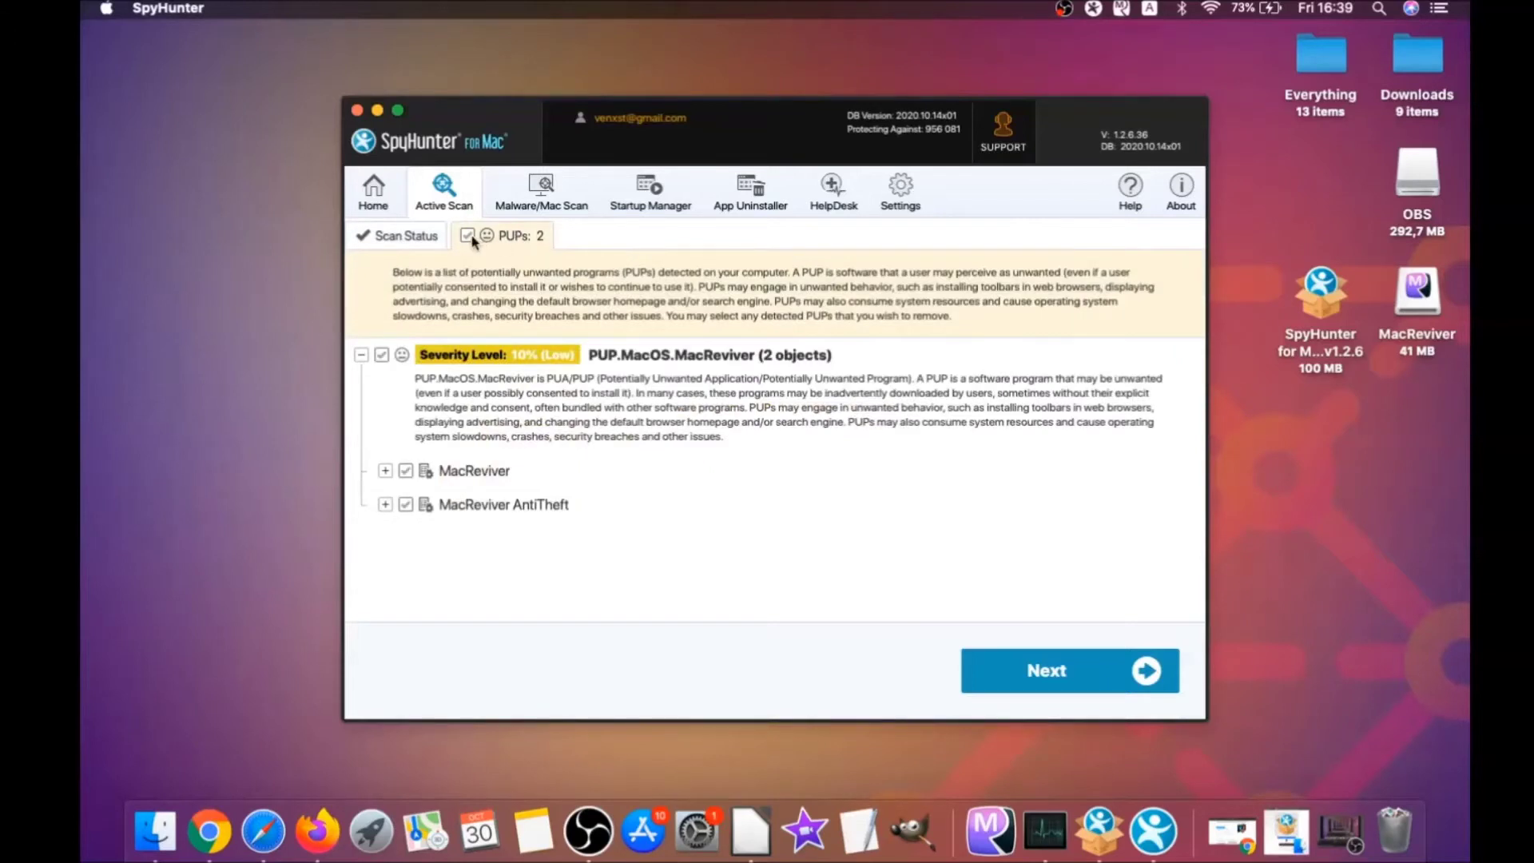
left_click(1067, 663)
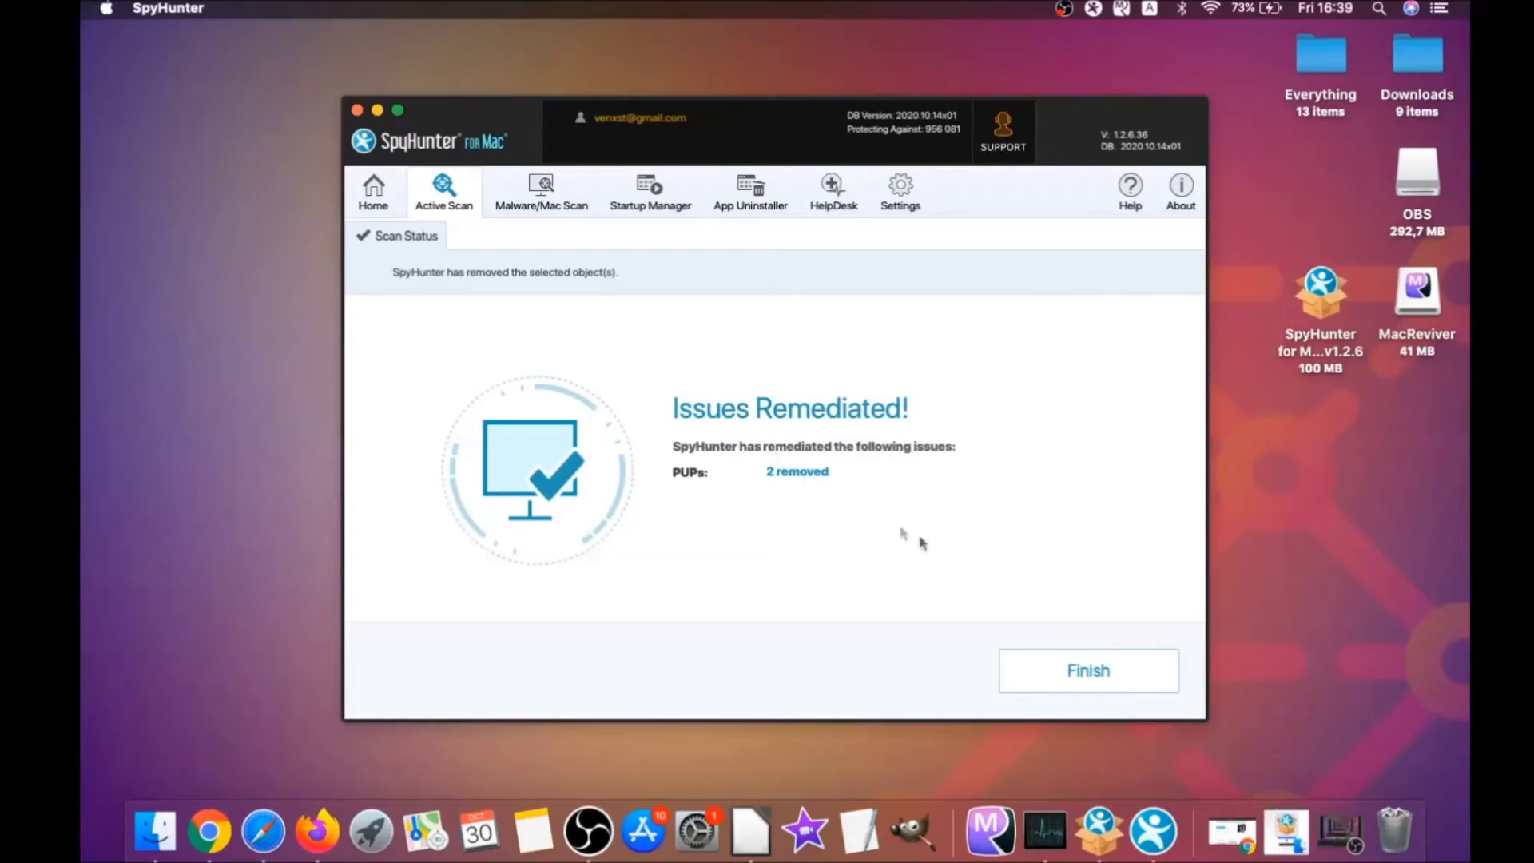
left_click(1097, 671)
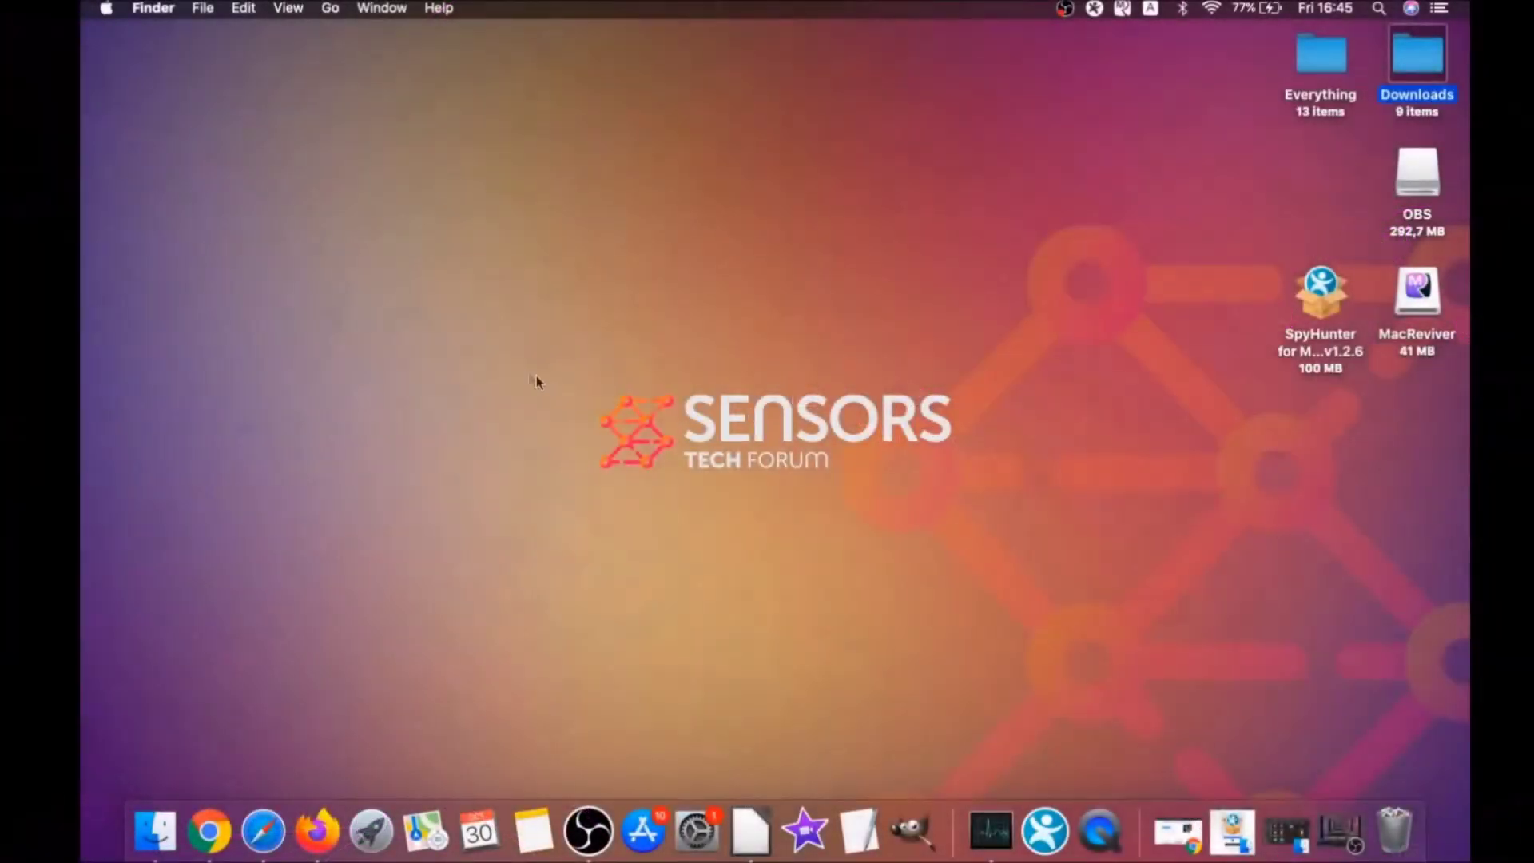
Step: Move MacReviver.app from the Applications folder to the Bin
left_click(330, 8)
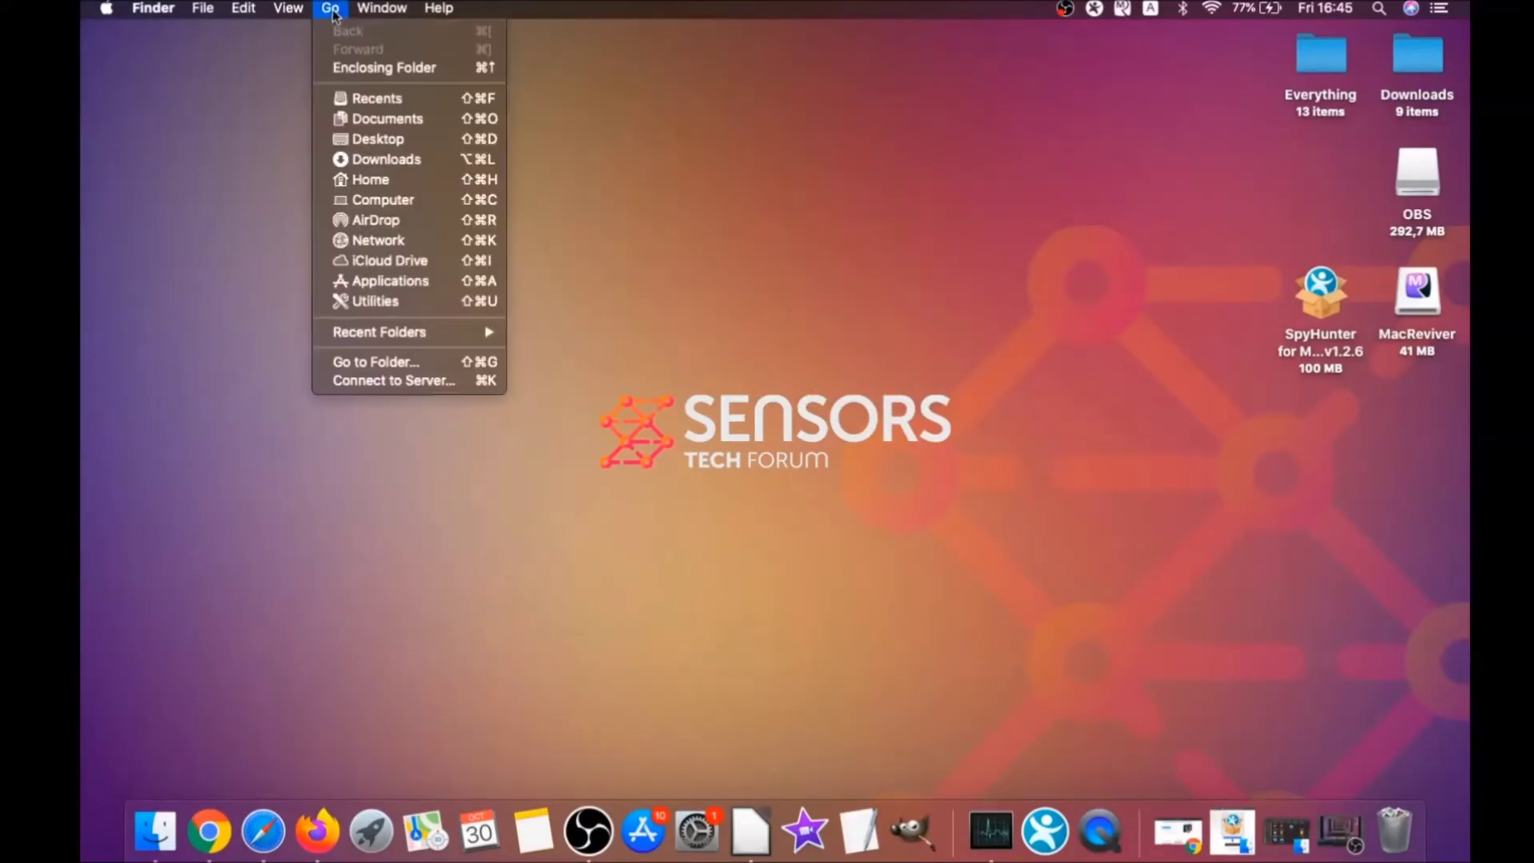
left_click(383, 277)
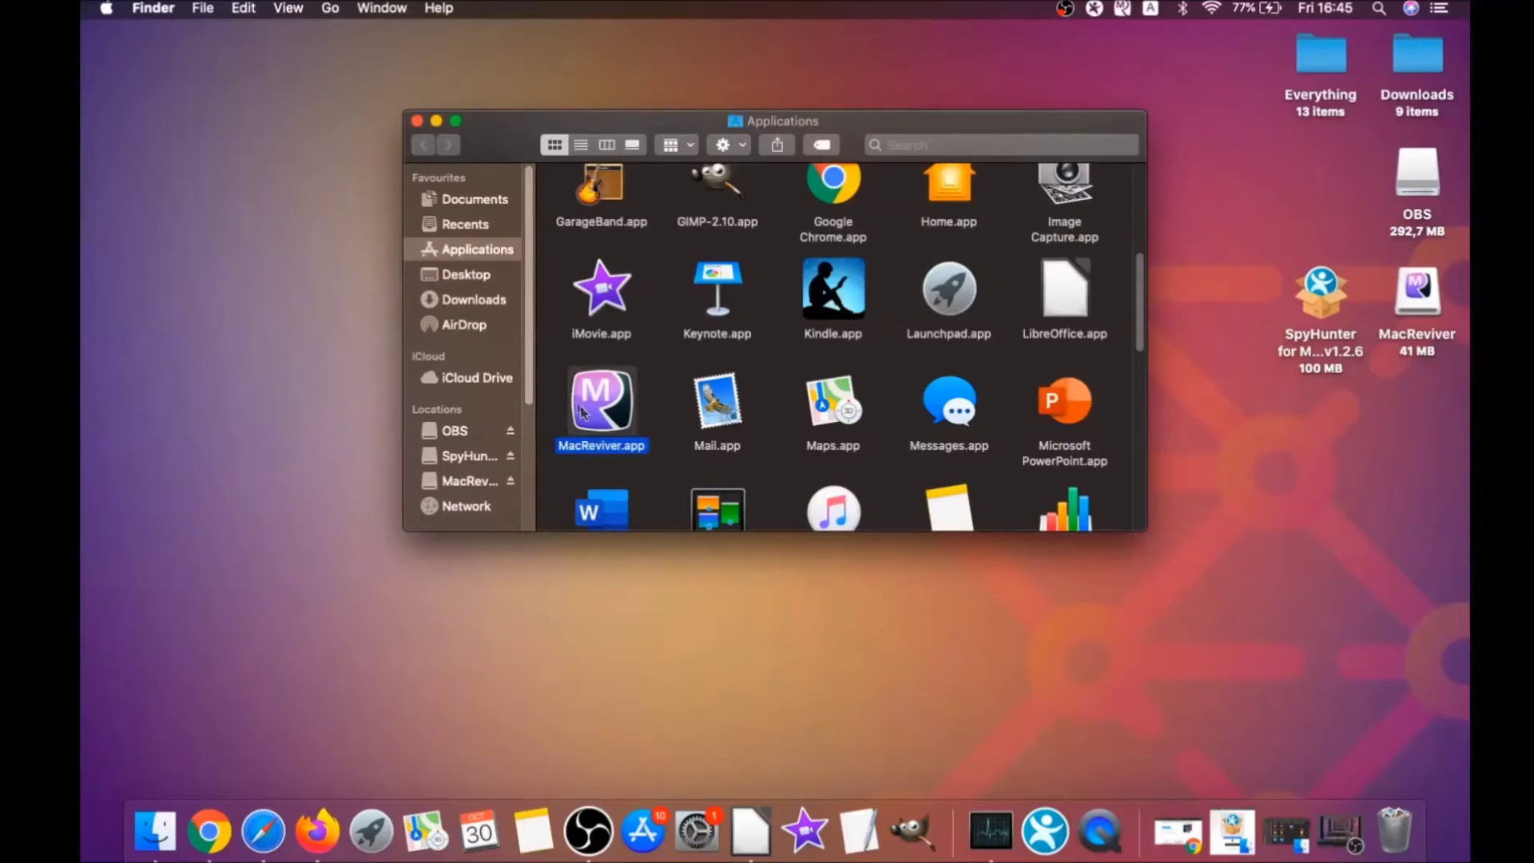
left_click_drag(645, 397, 1404, 810)
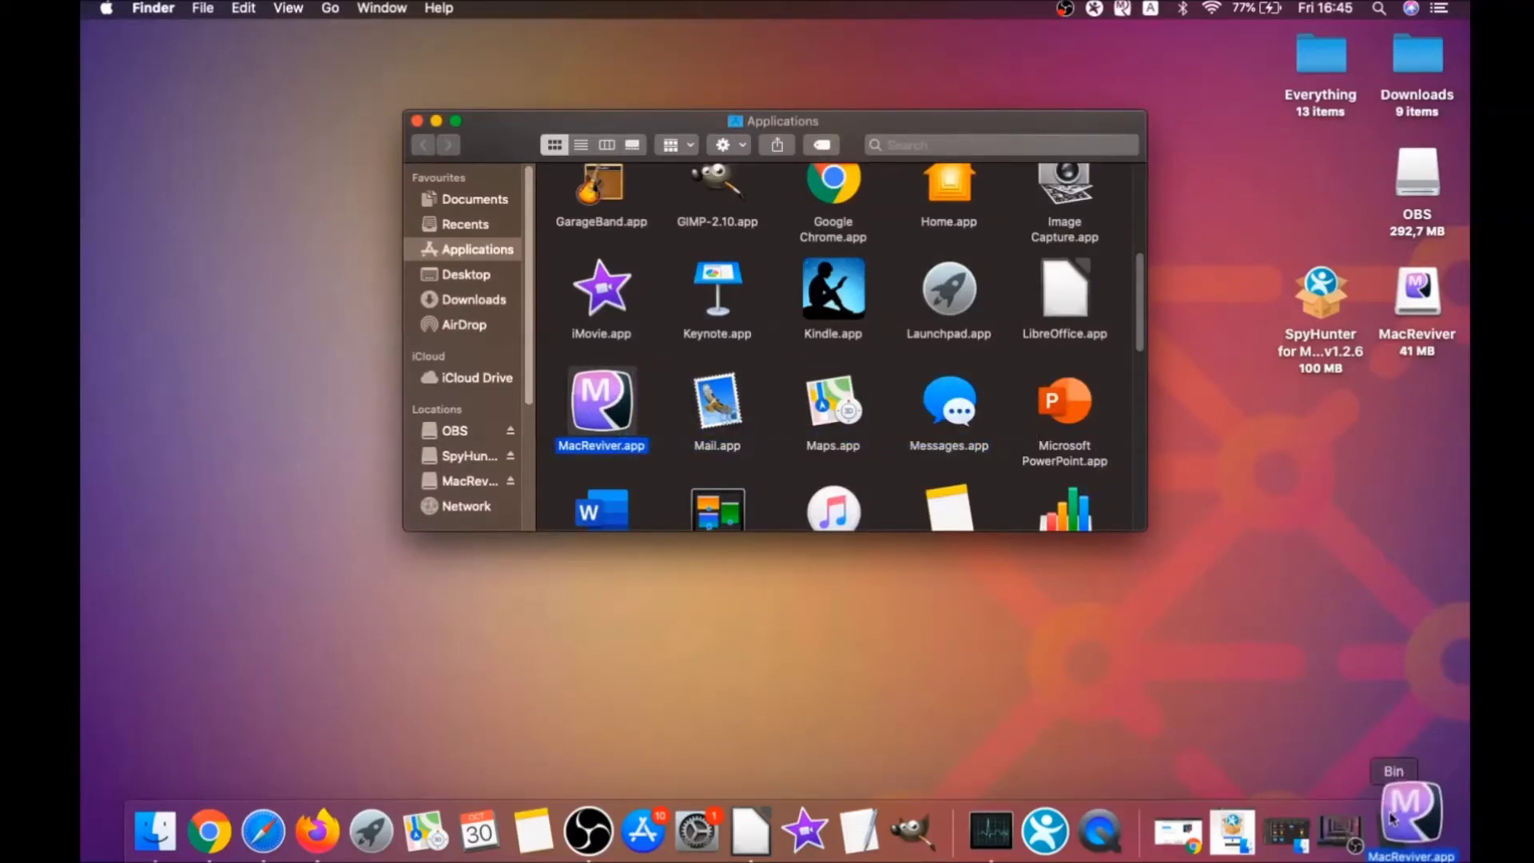
left_click(417, 123)
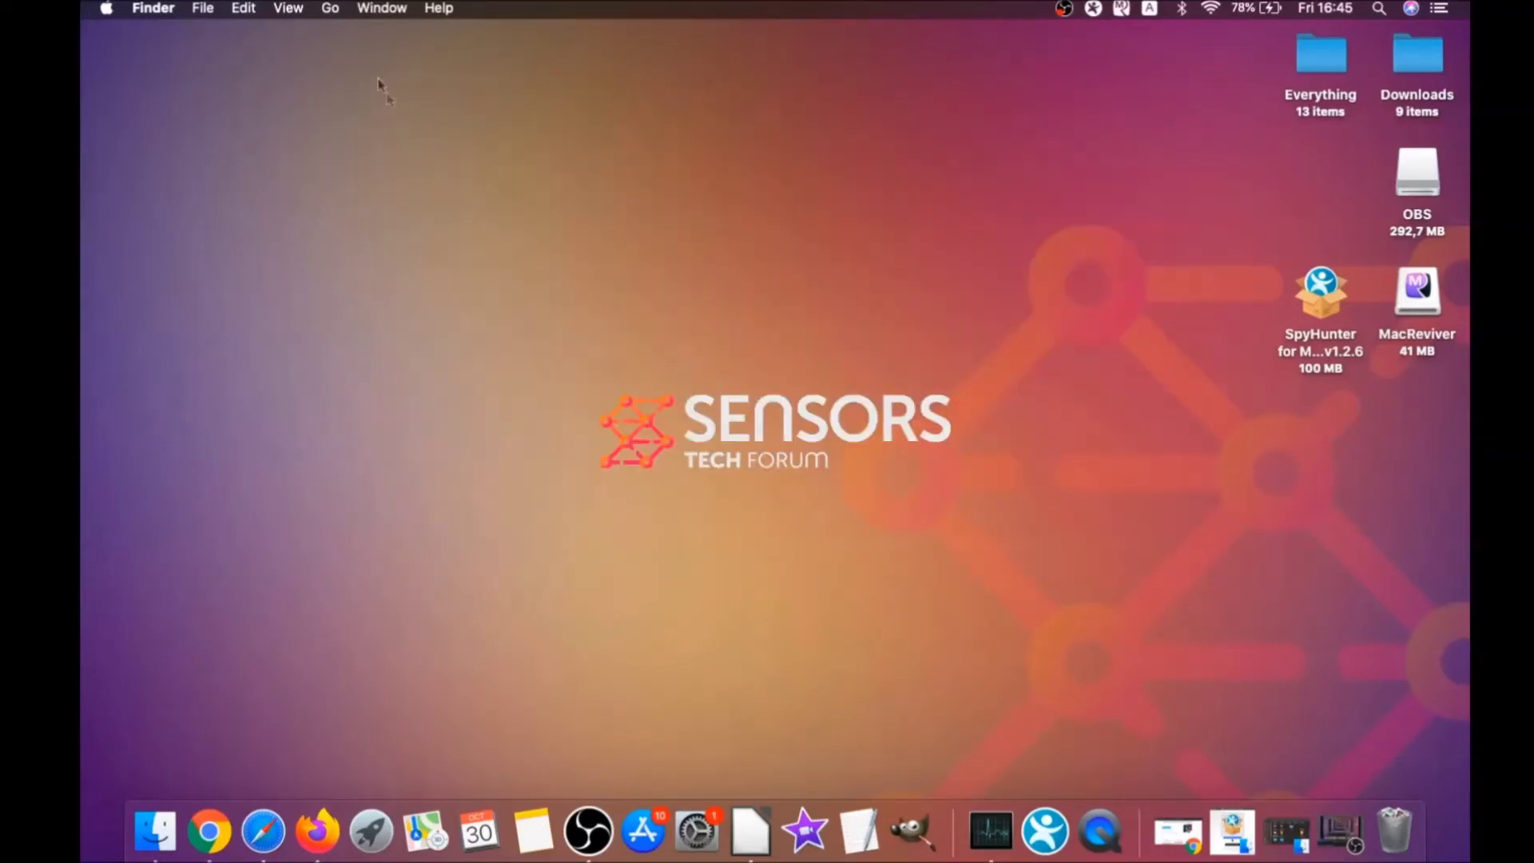
Step: Launch Activity Monitor from the Utilities folder
left_click(335, 11)
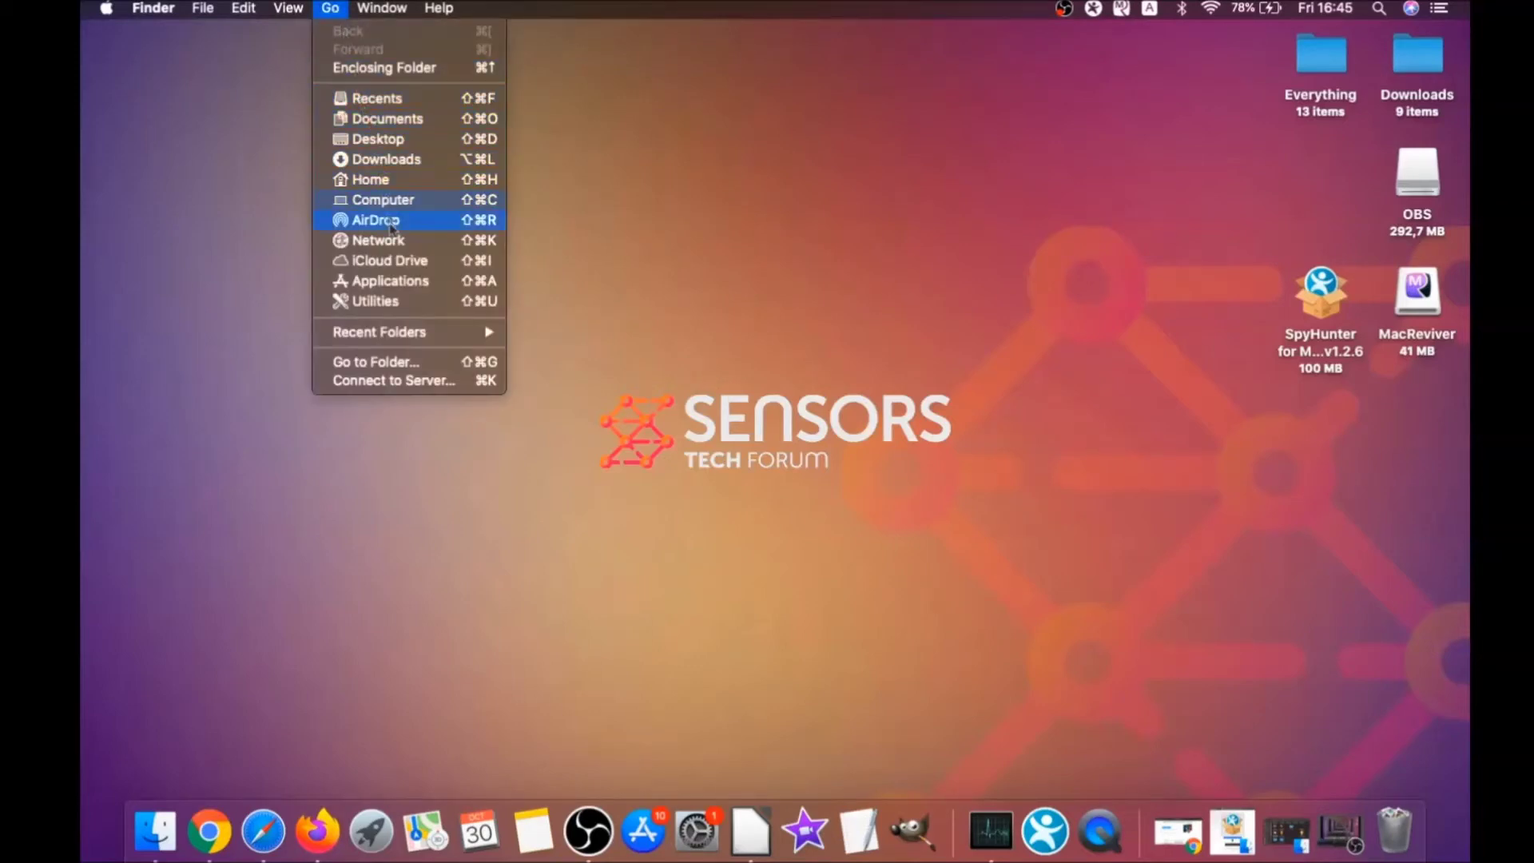
left_click(403, 310)
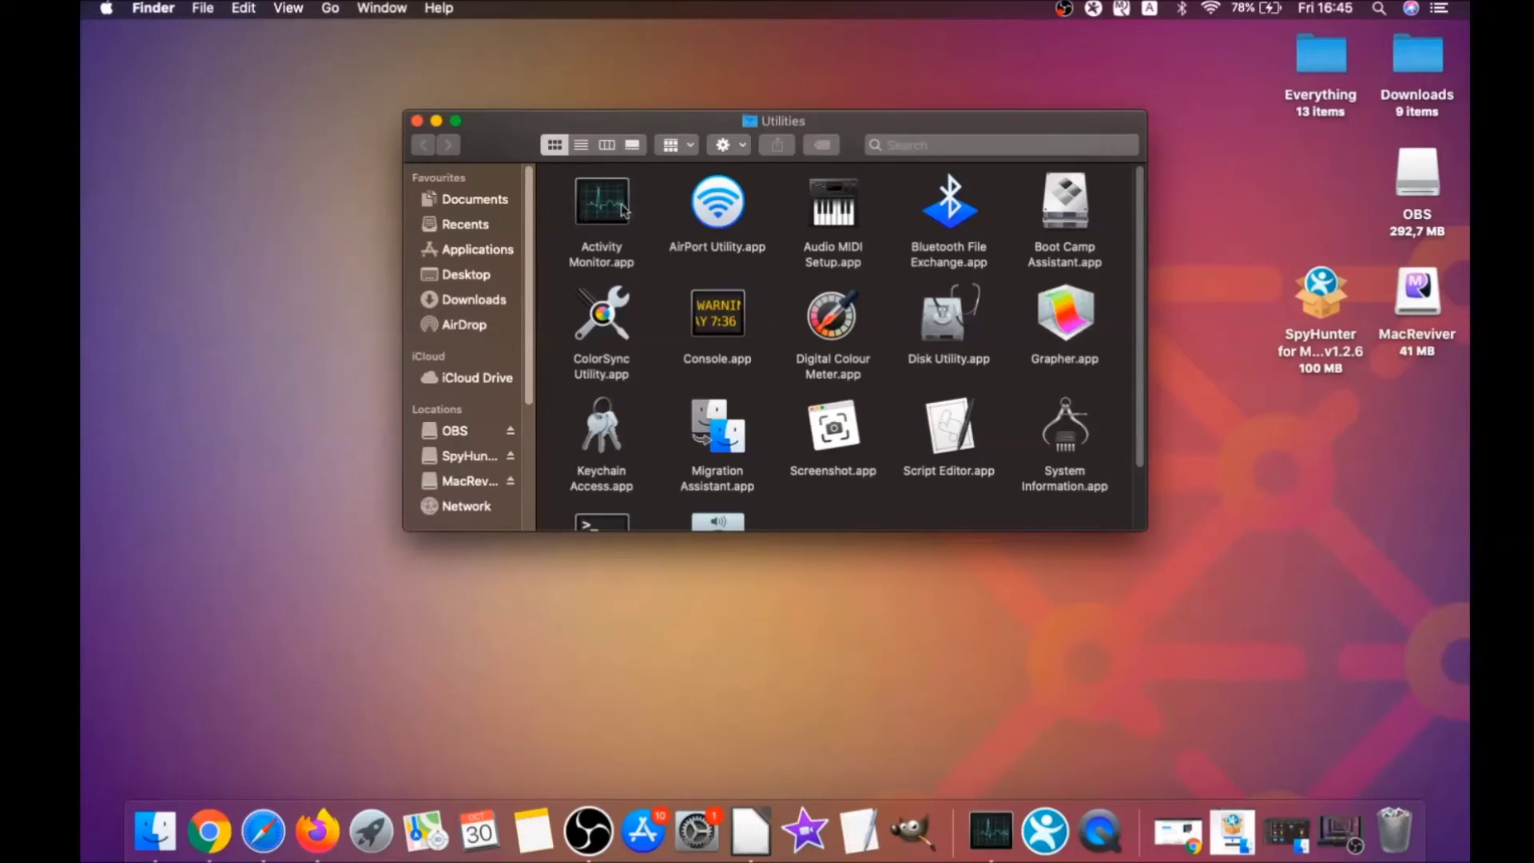
double_click(602, 212)
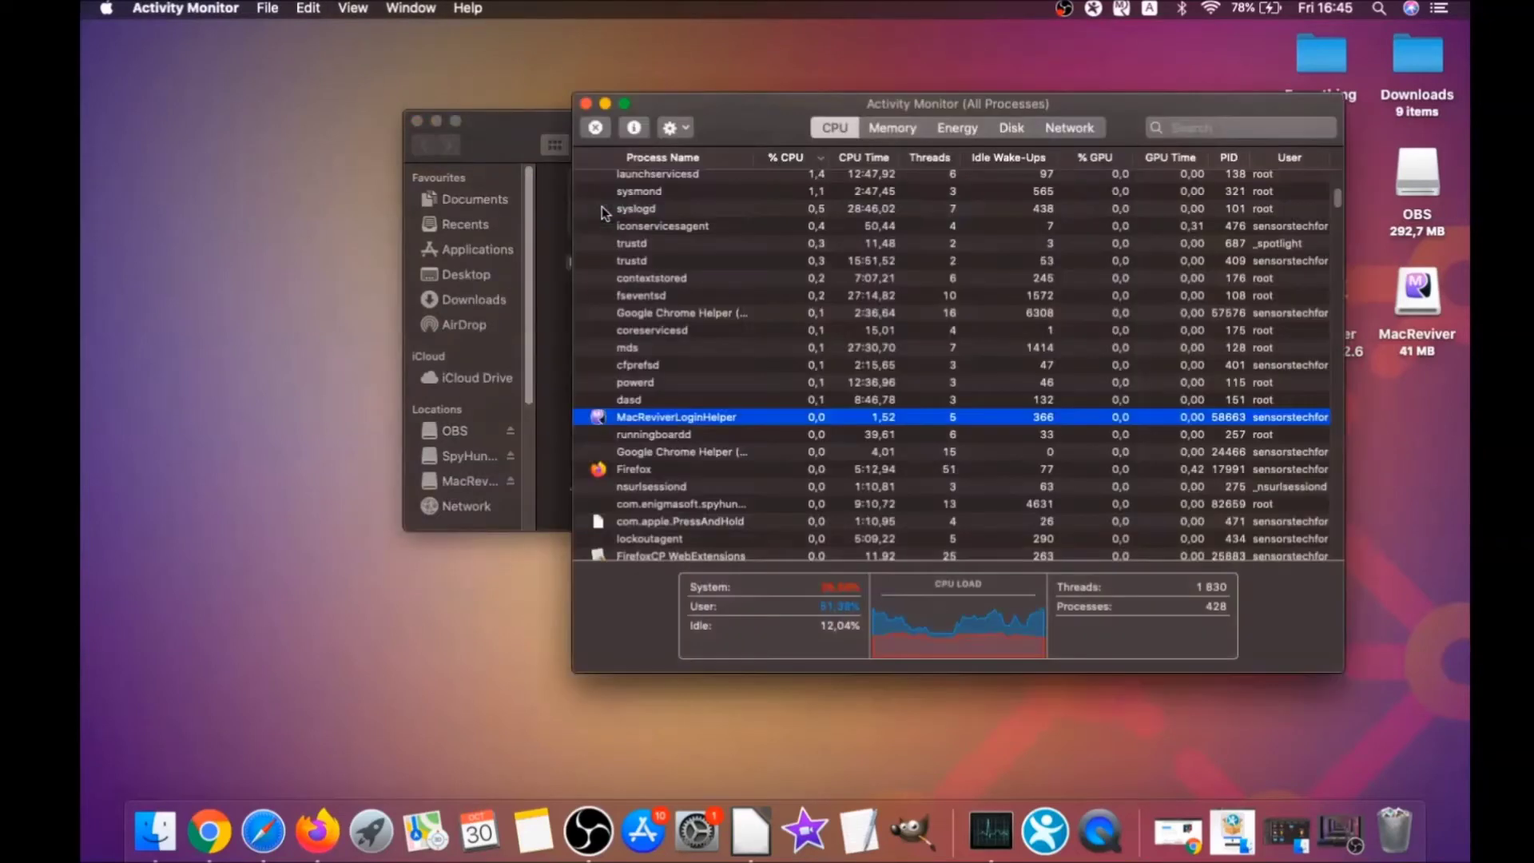
Step: Look through the process list and quit the lsd process
left_click(648, 419)
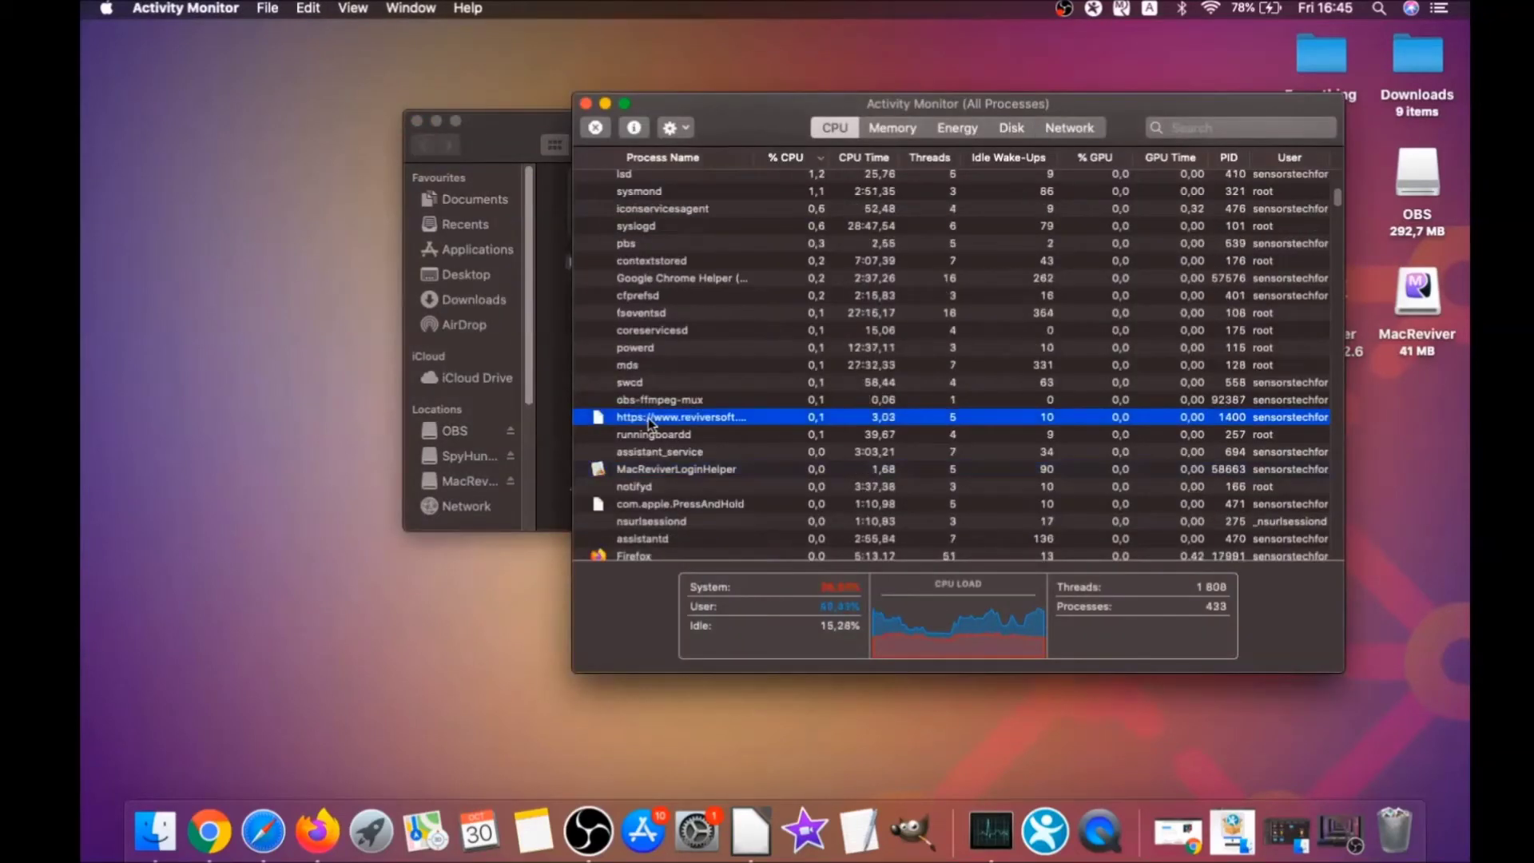
scroll(651, 423, "down", 5)
scroll(655, 423, "down", 5)
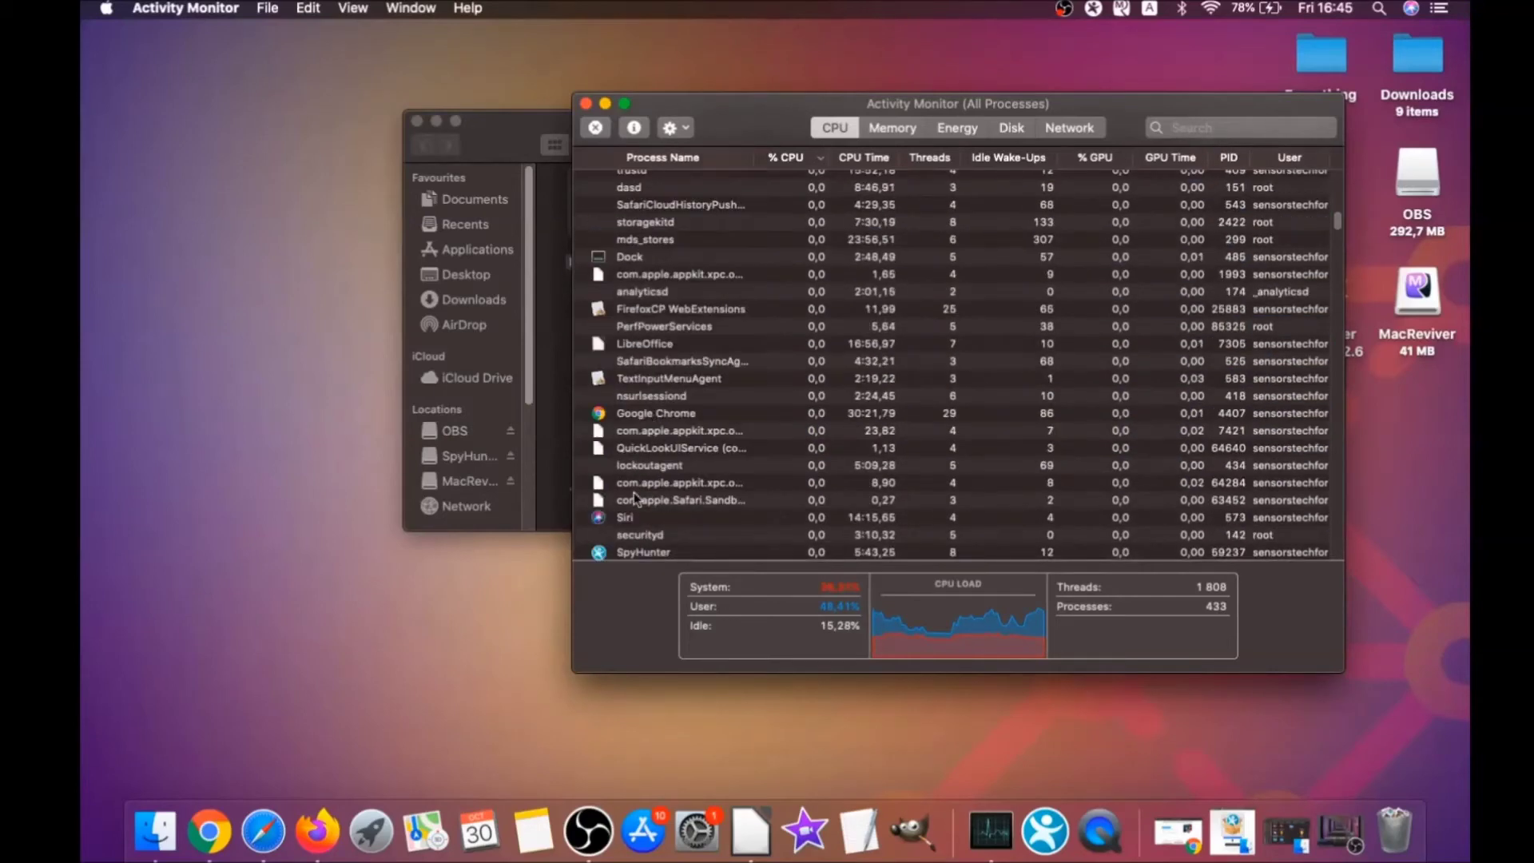
scroll(639, 481, "down", 5)
scroll(643, 467, "up", 5)
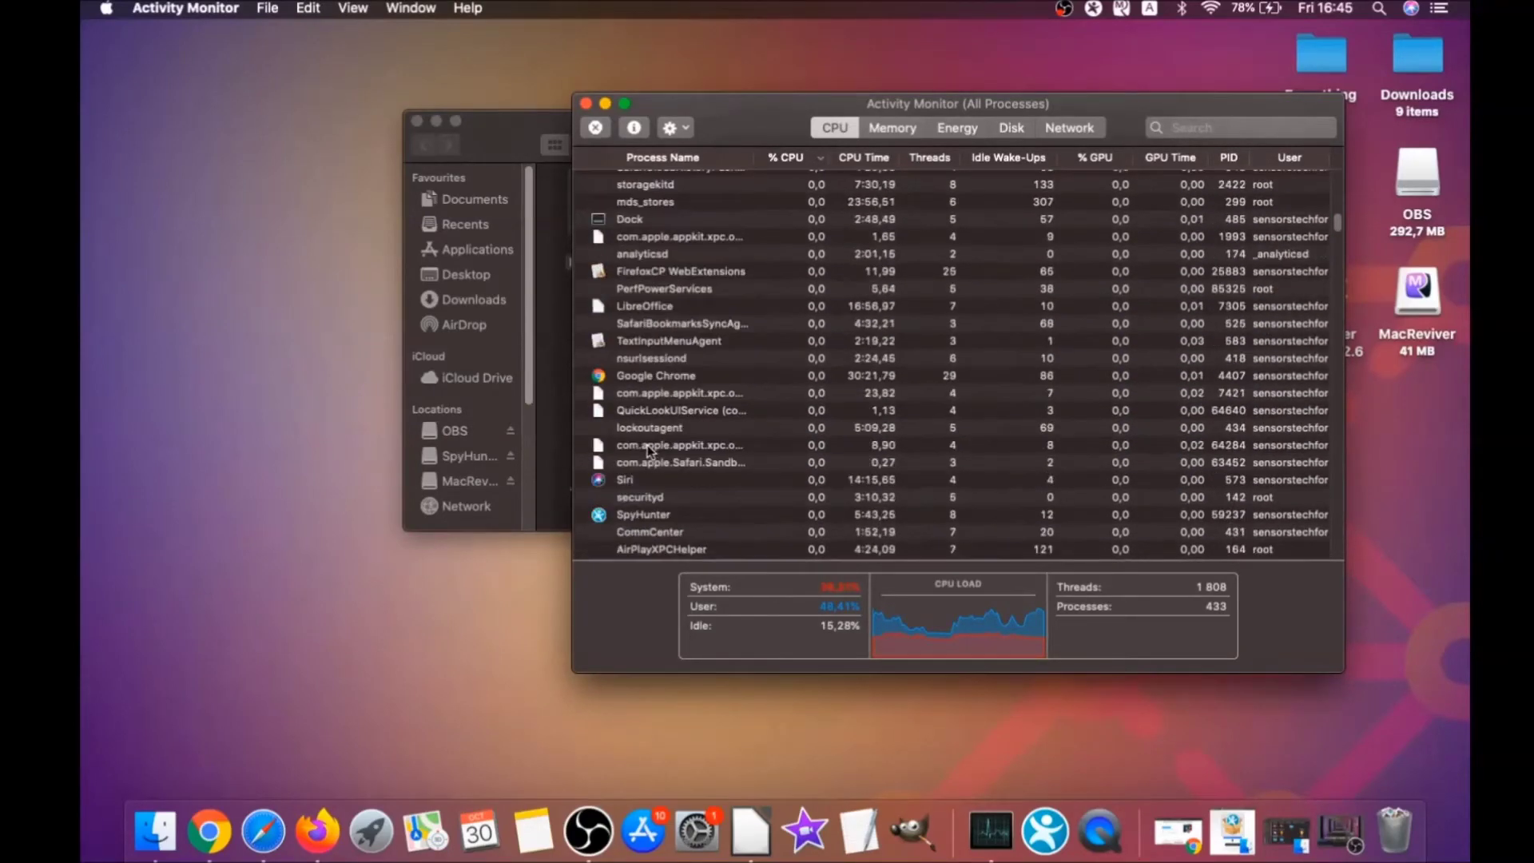
scroll(649, 449, "up", 3)
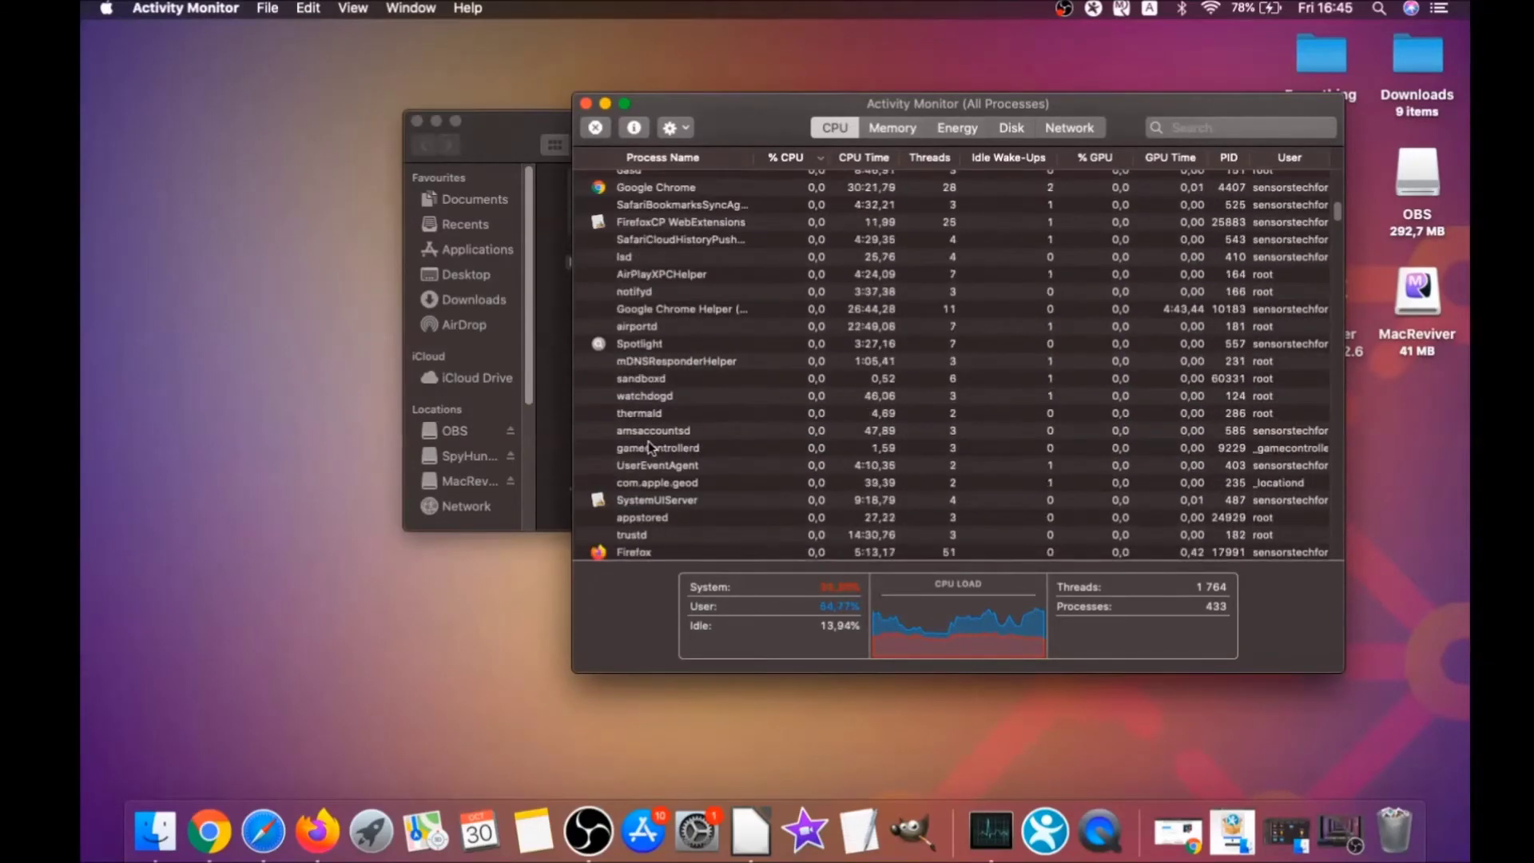
scroll(645, 343, "up", 2)
left_click(645, 334)
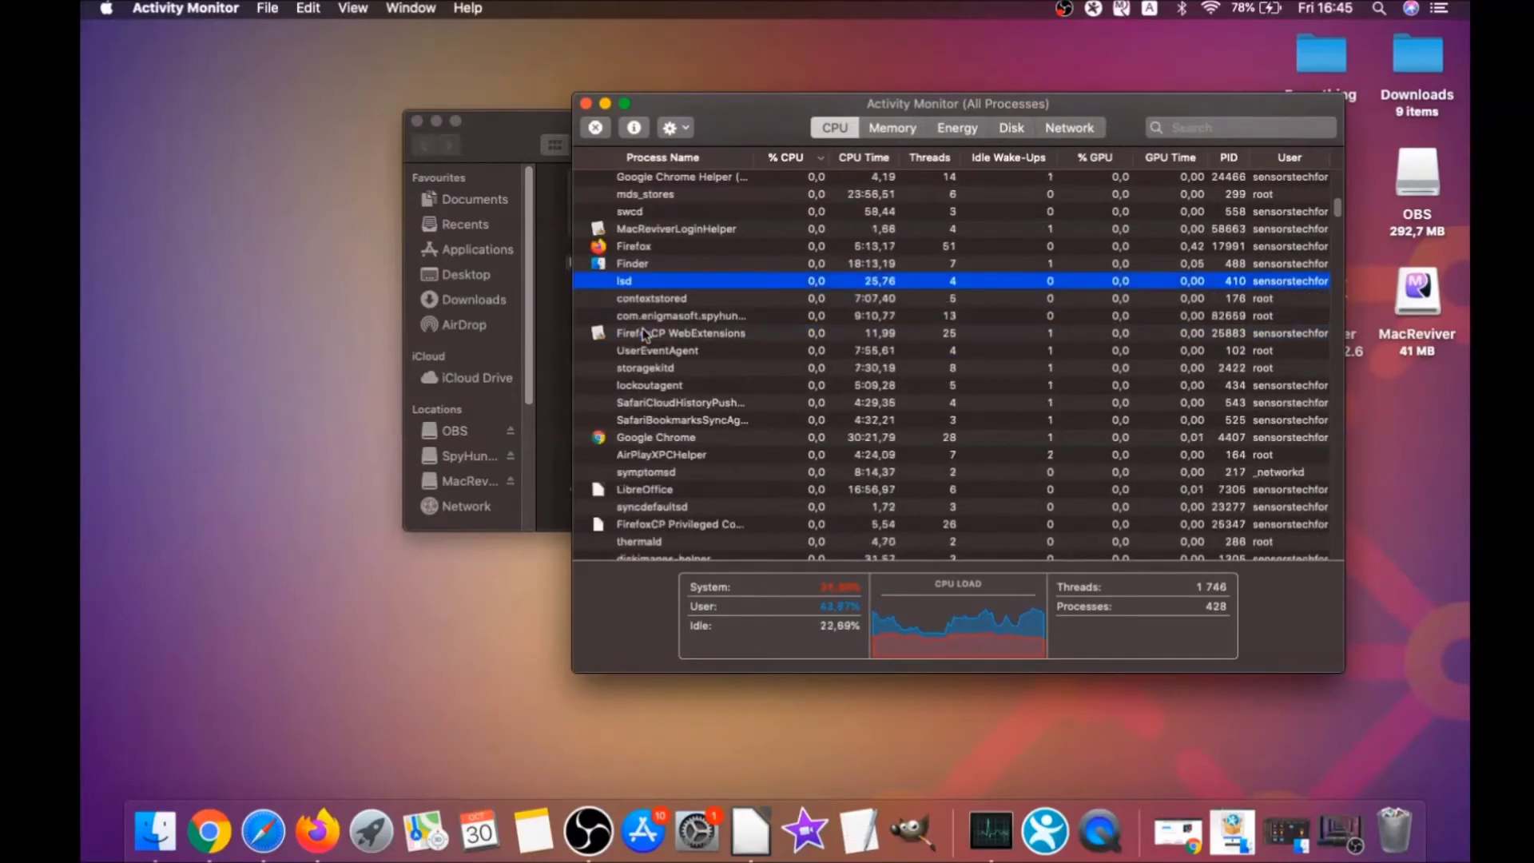
left_click(595, 127)
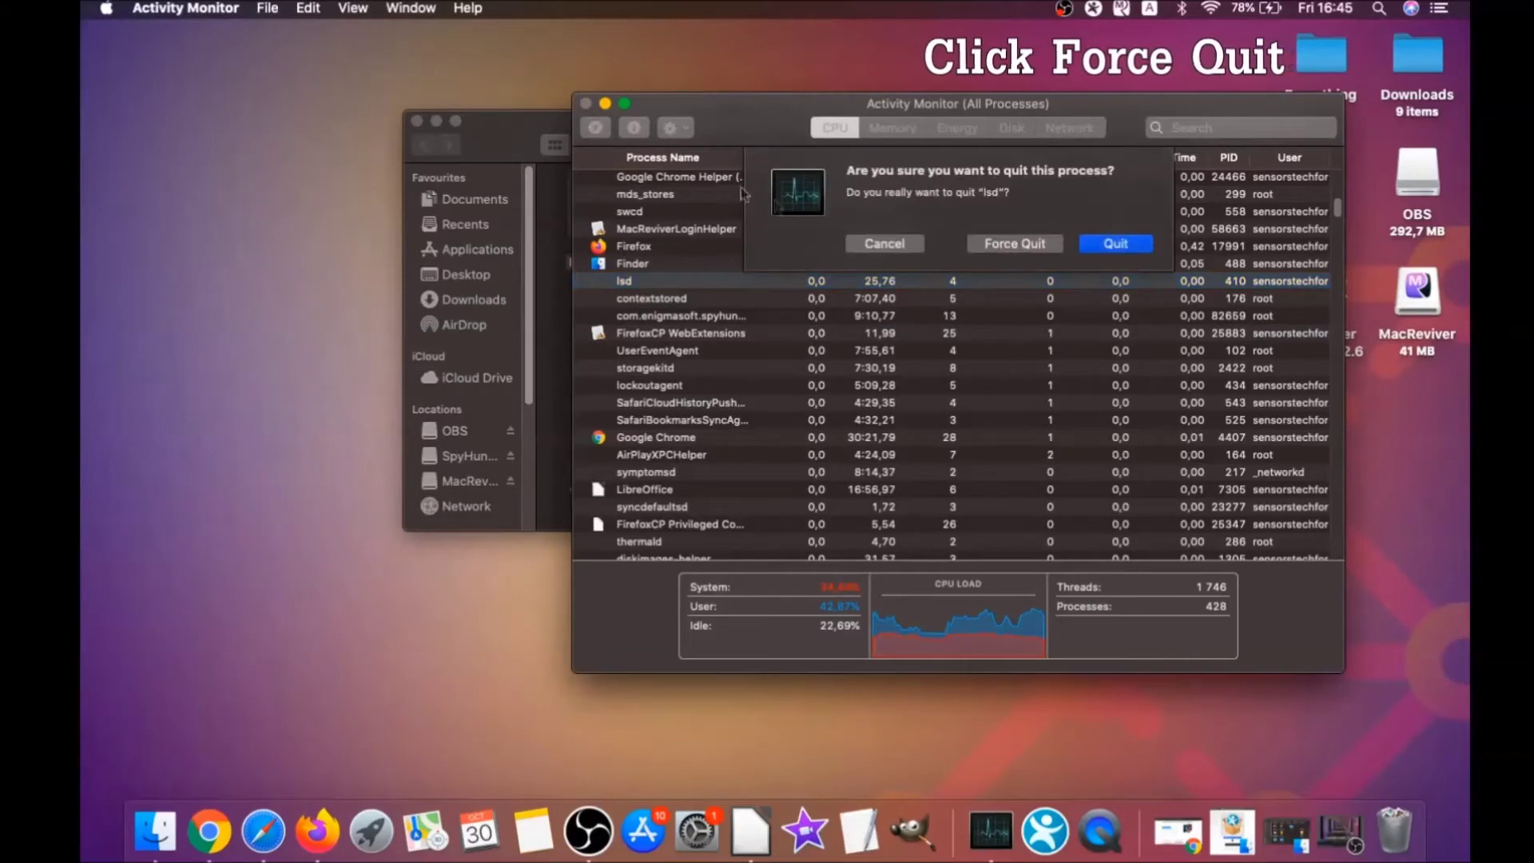
left_click(1049, 244)
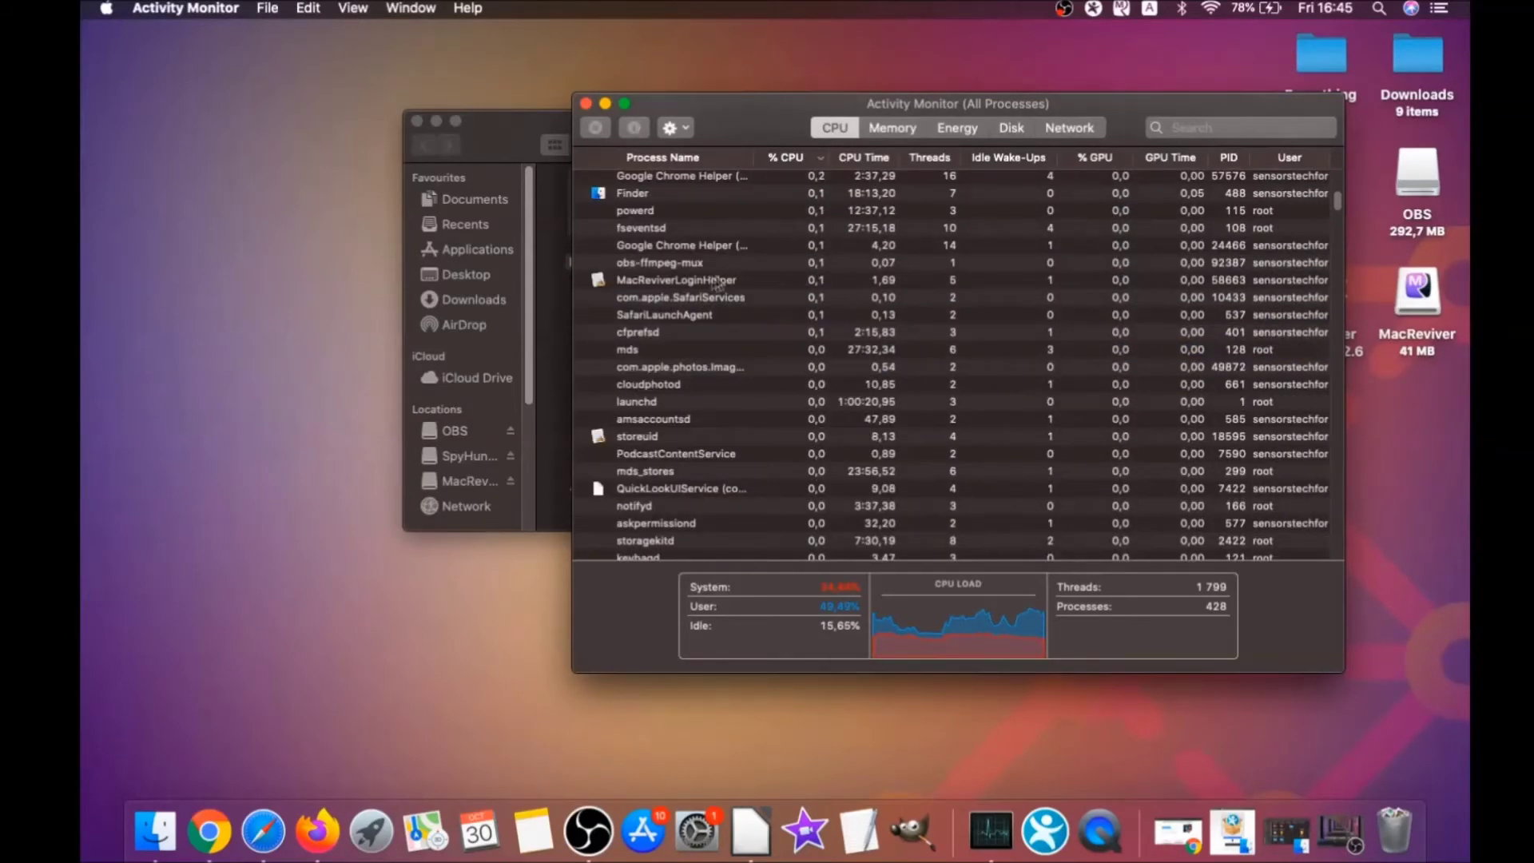
Step: Force-quit MacReviverLoginHelper, then close Activity Monitor and the Utilities window
left_click(711, 281)
left_click(605, 132)
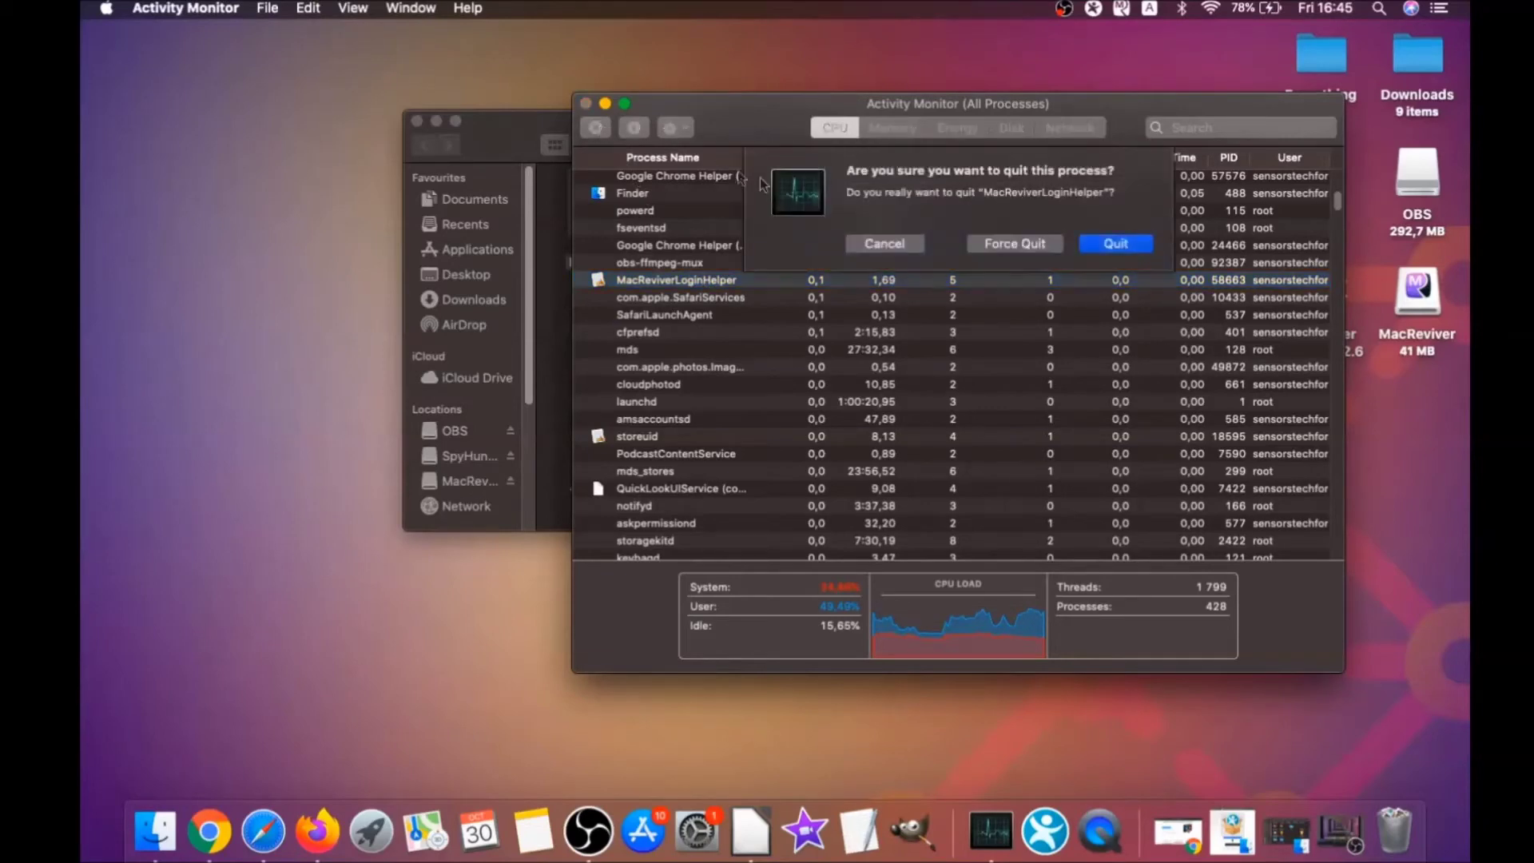
left_click(990, 246)
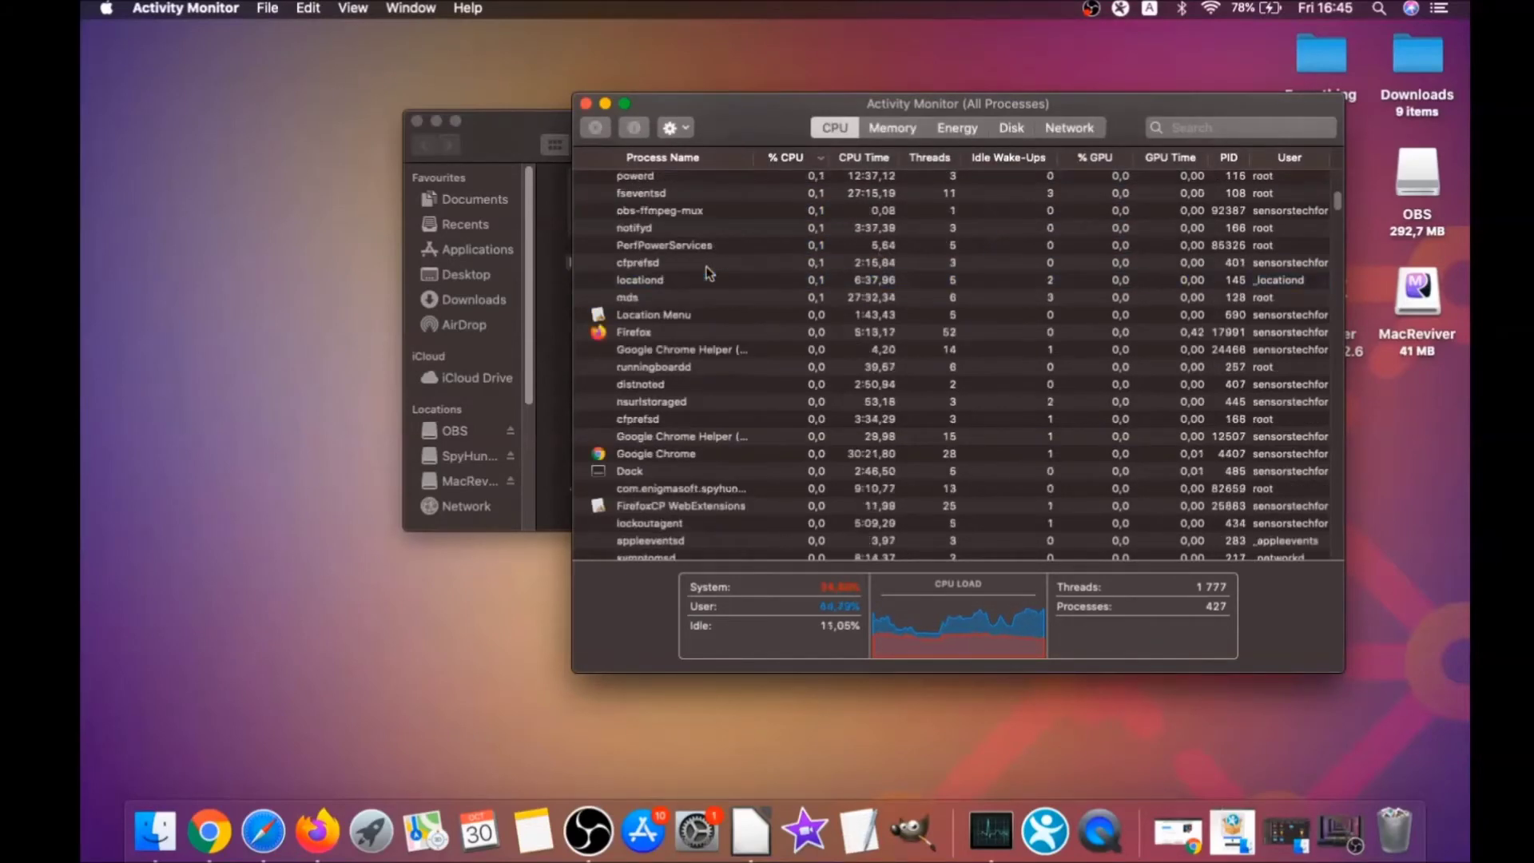
scroll(703, 268, "up", 5)
scroll(698, 263, "up", 5)
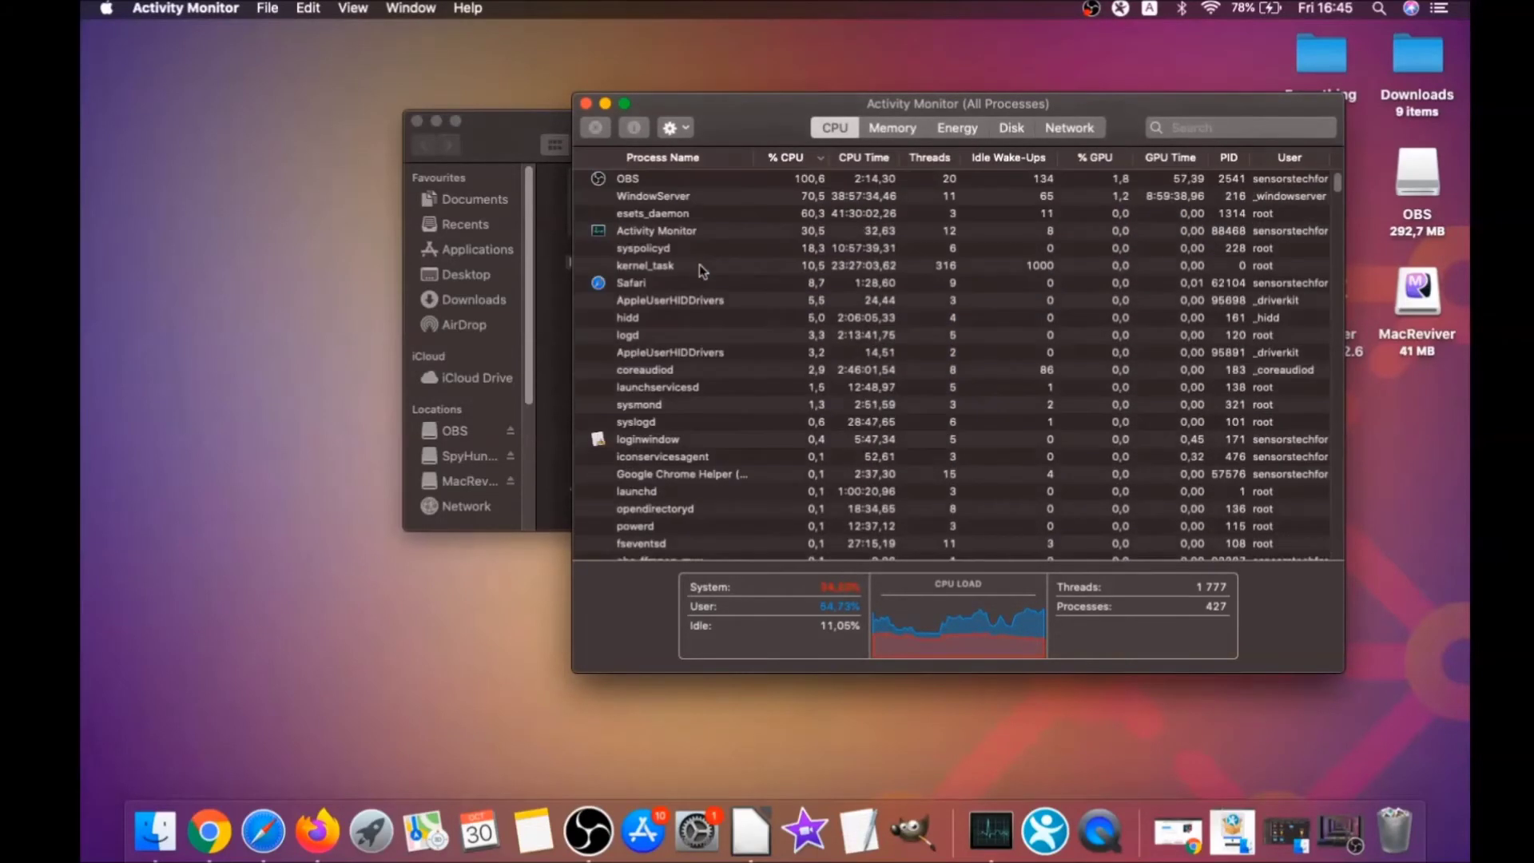
left_click(585, 104)
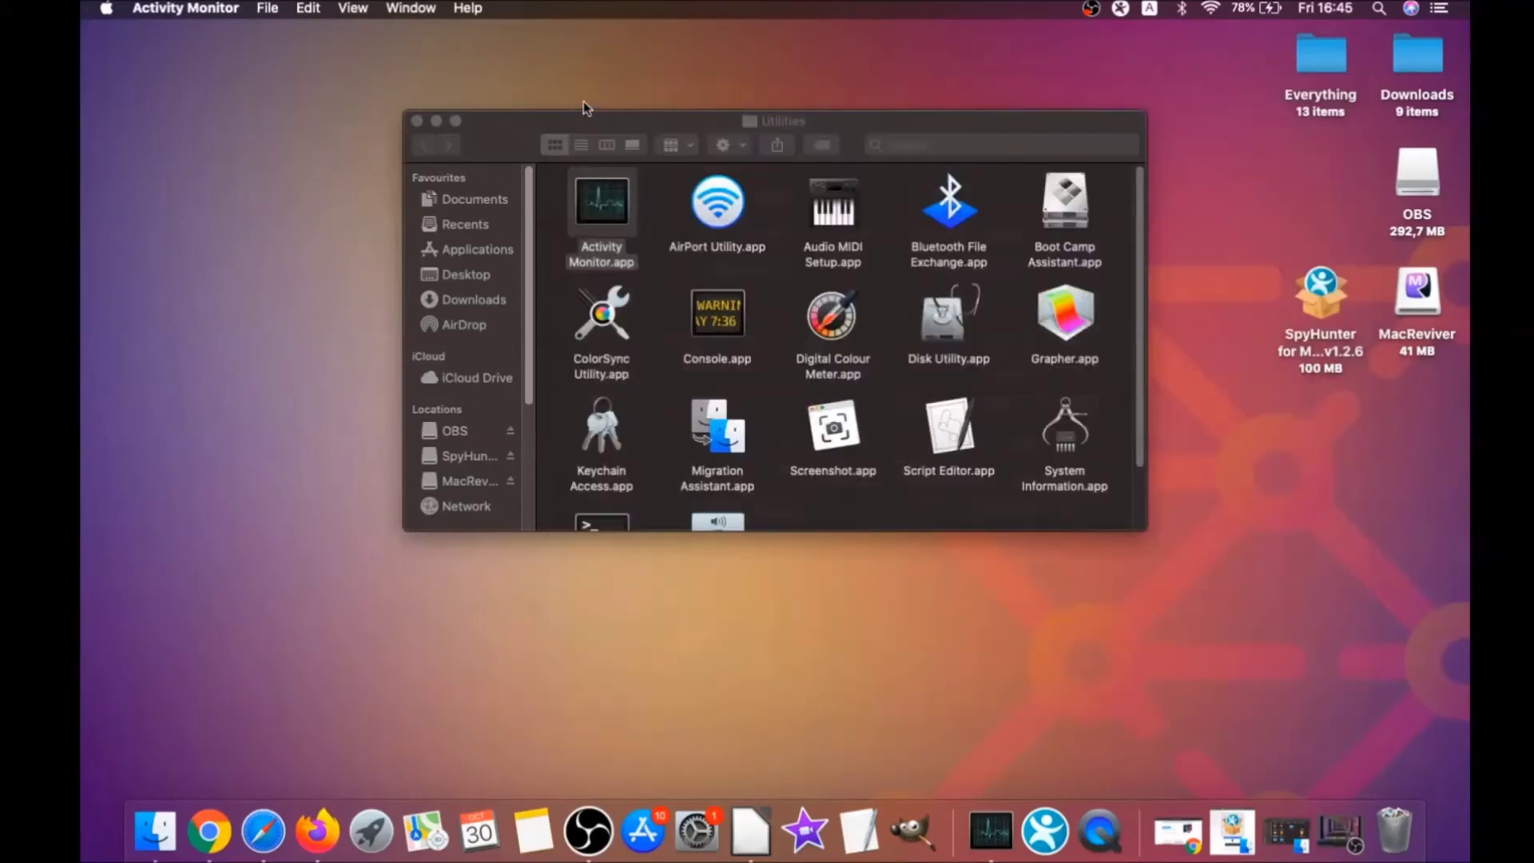
left_click(416, 122)
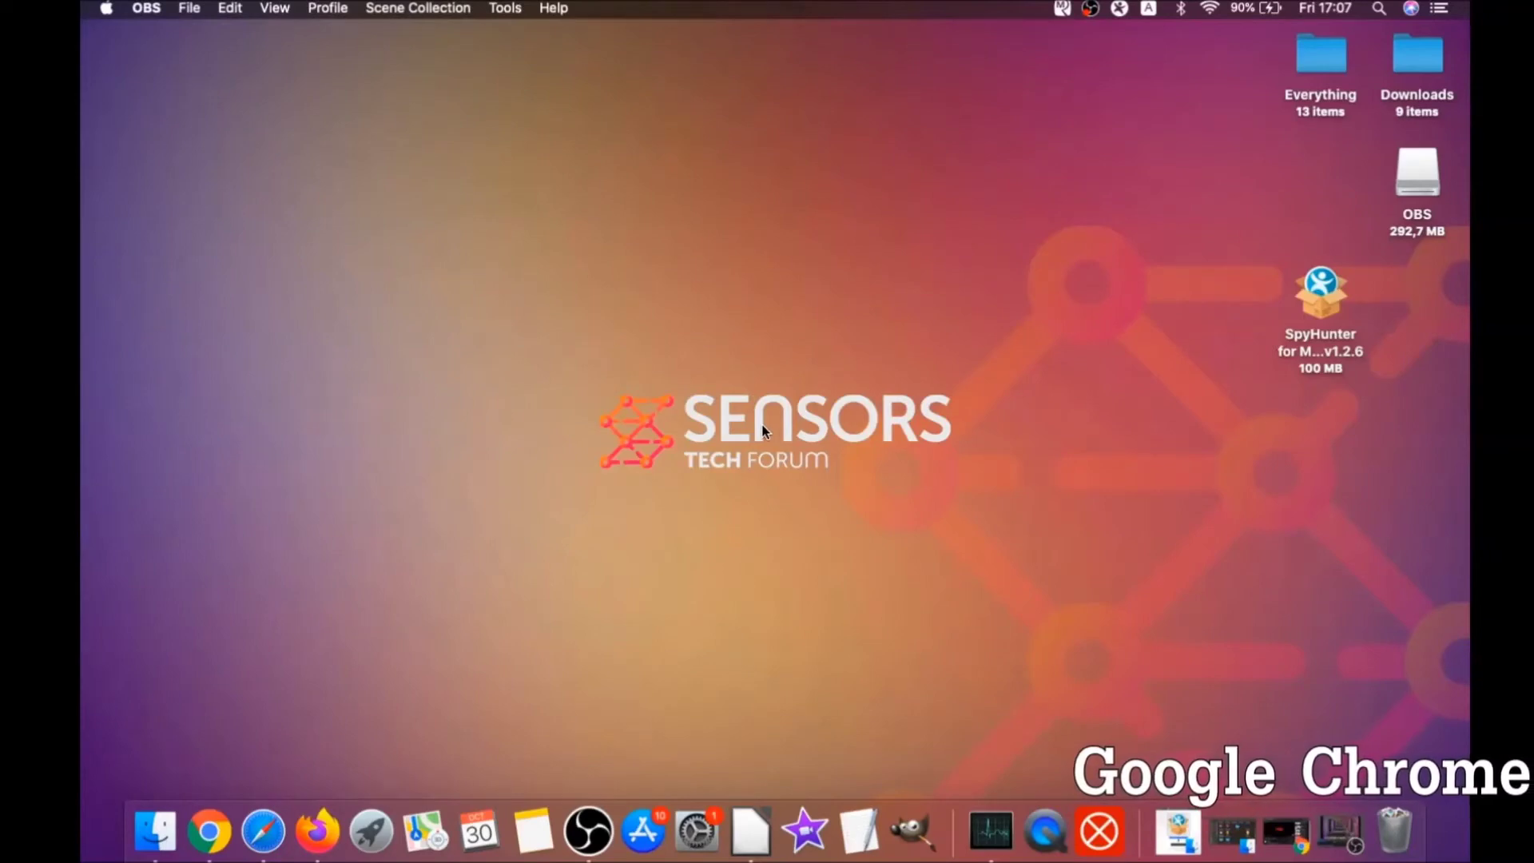
Step: Go to about://settings/clearBrowserData in Chrome's address bar
left_click(209, 831)
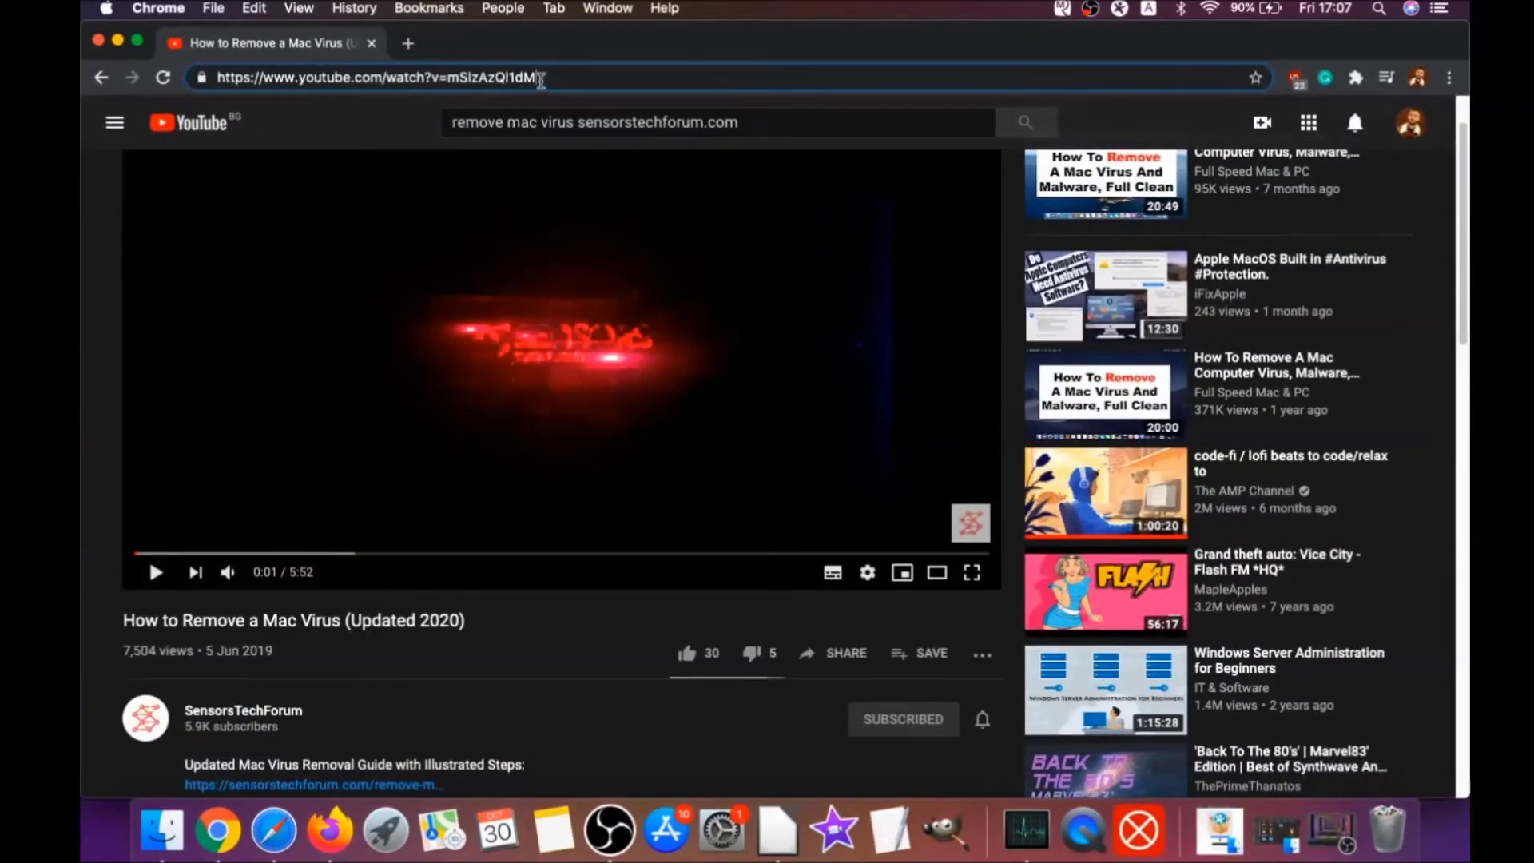
left_click(538, 81)
type("about:")
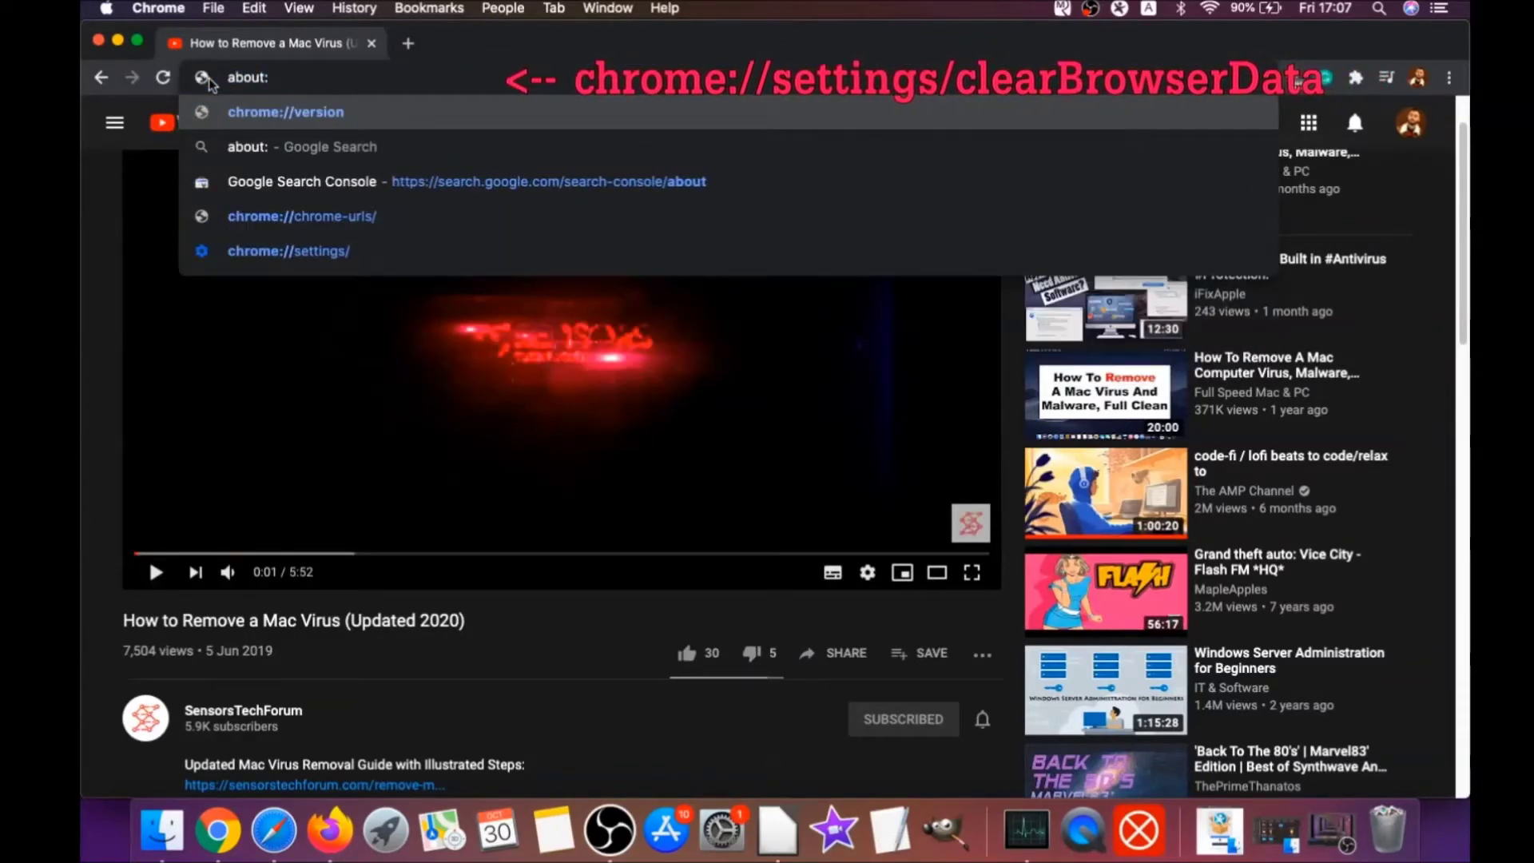
type("//settings")
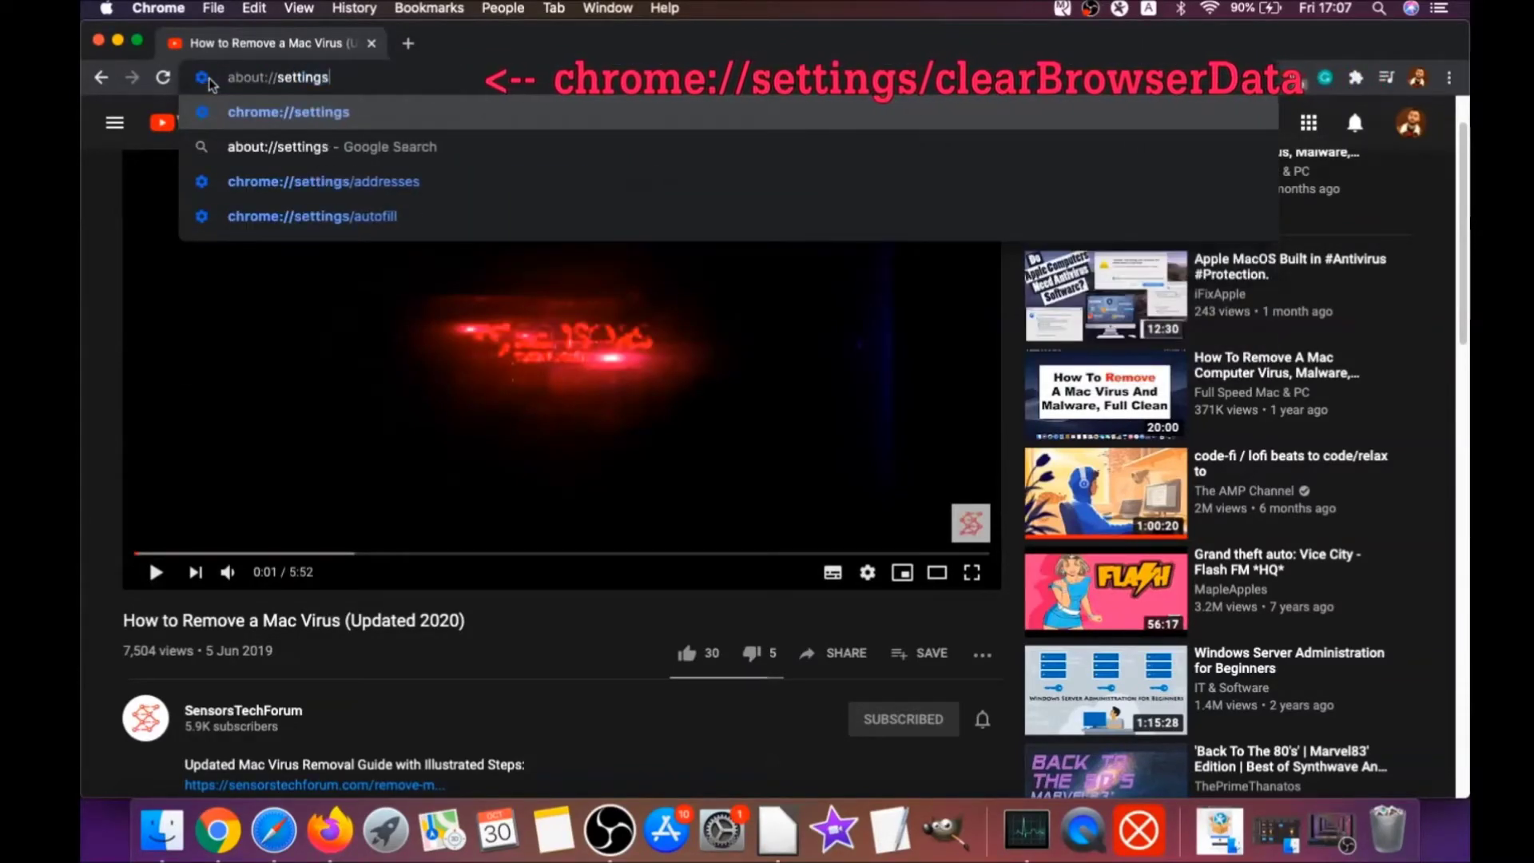
type("/clear")
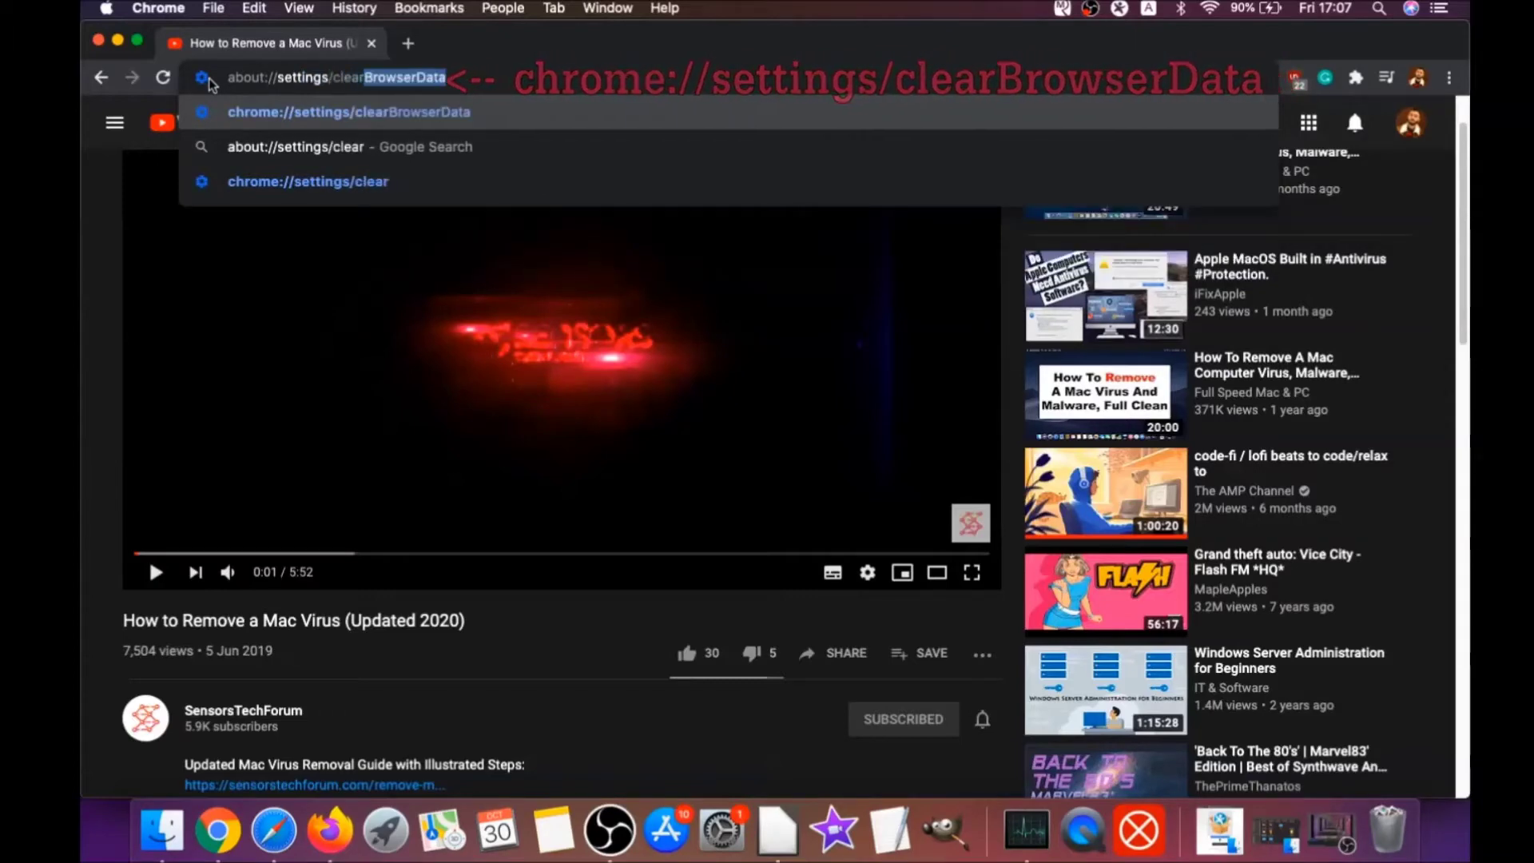
type("BrowserDat")
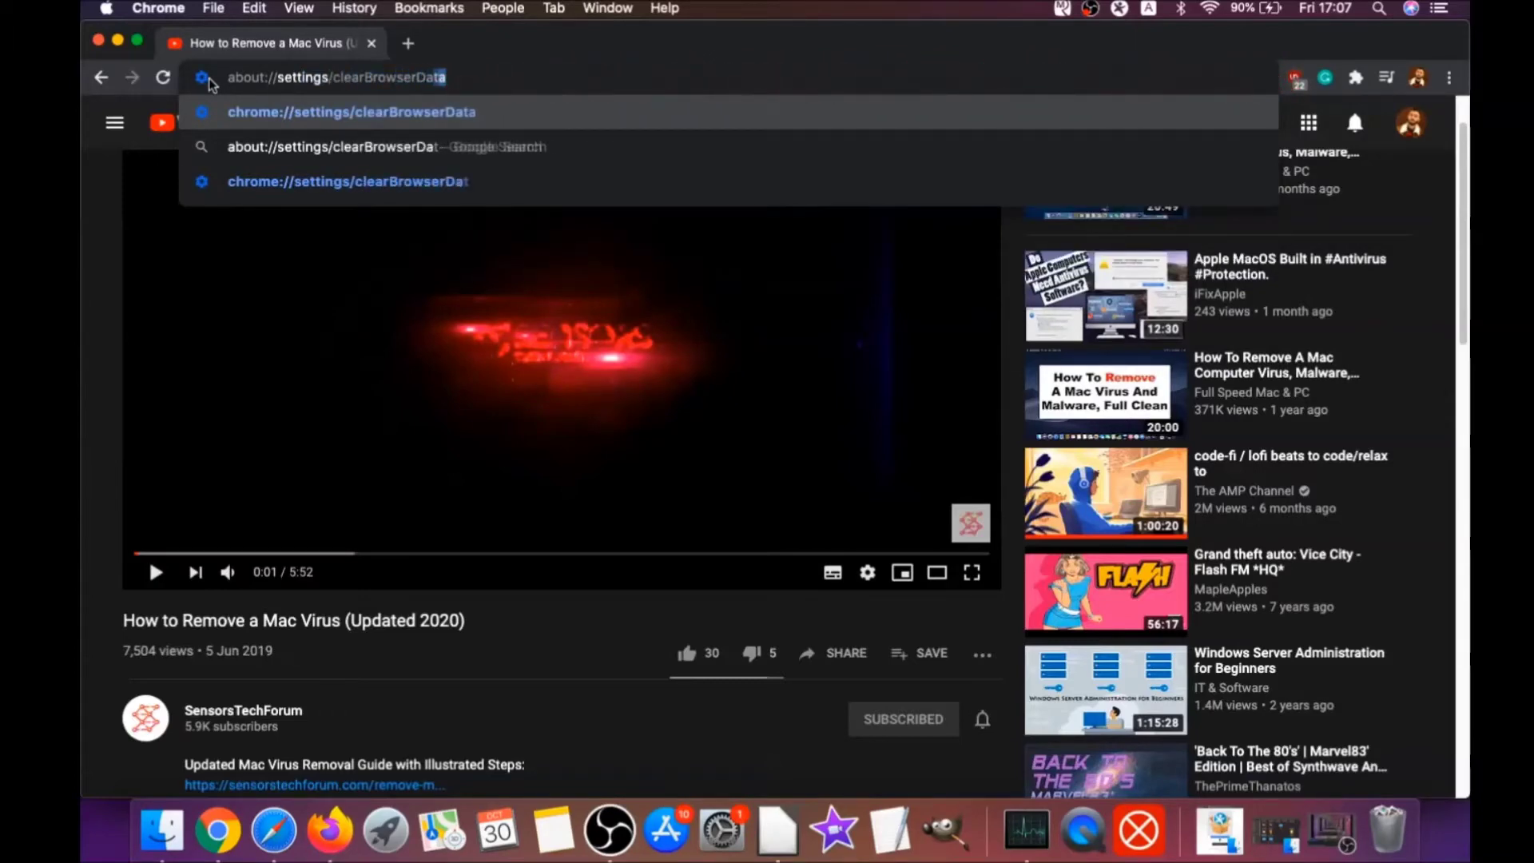
type("a")
key("Return")
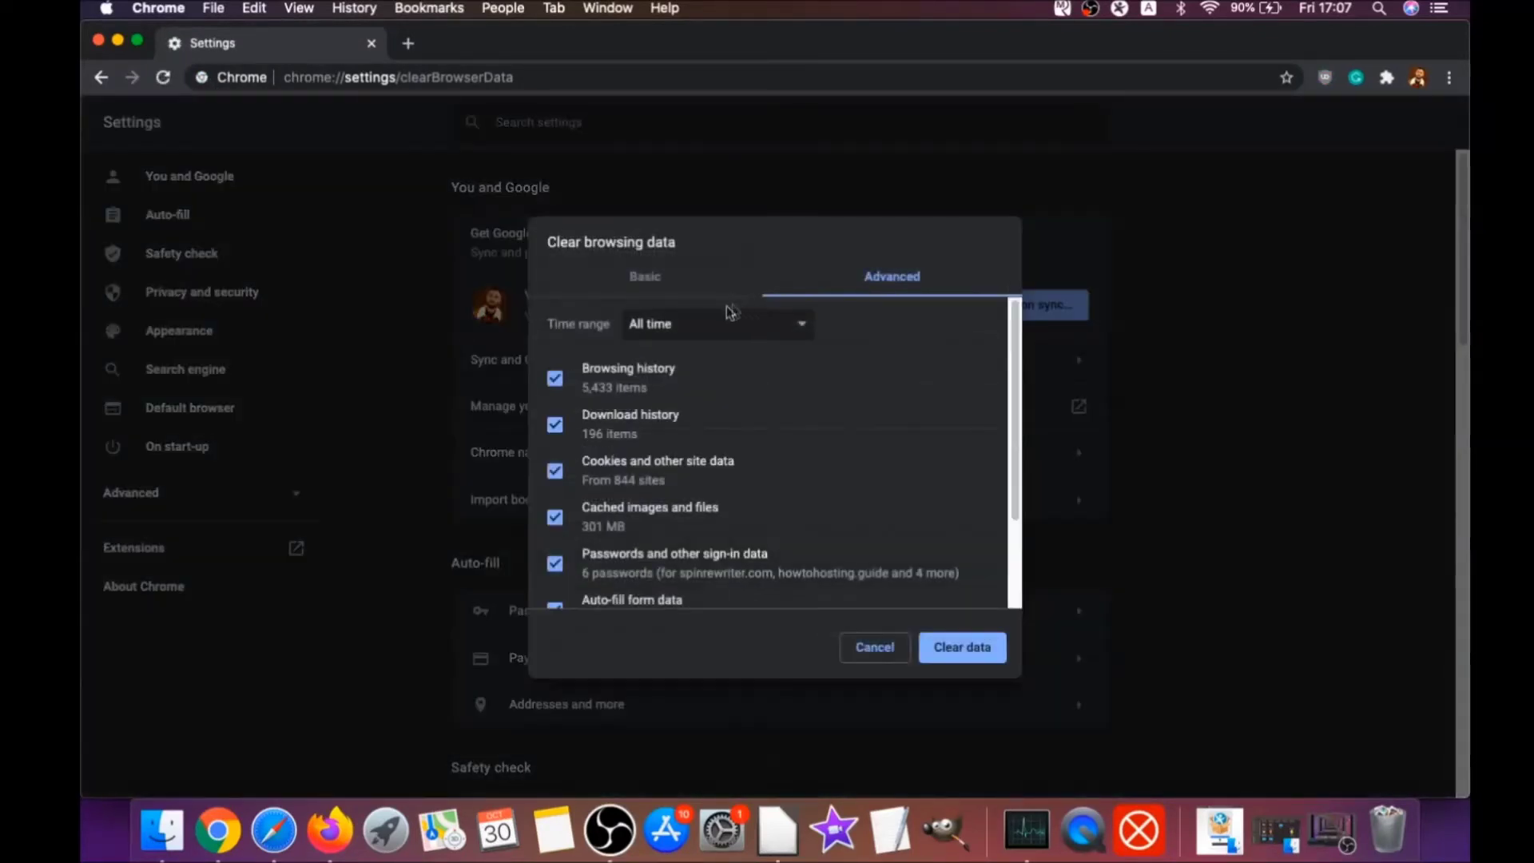
Step: Clear all-time browsing data in the Advanced tab with Passwords unchecked
left_click(701, 327)
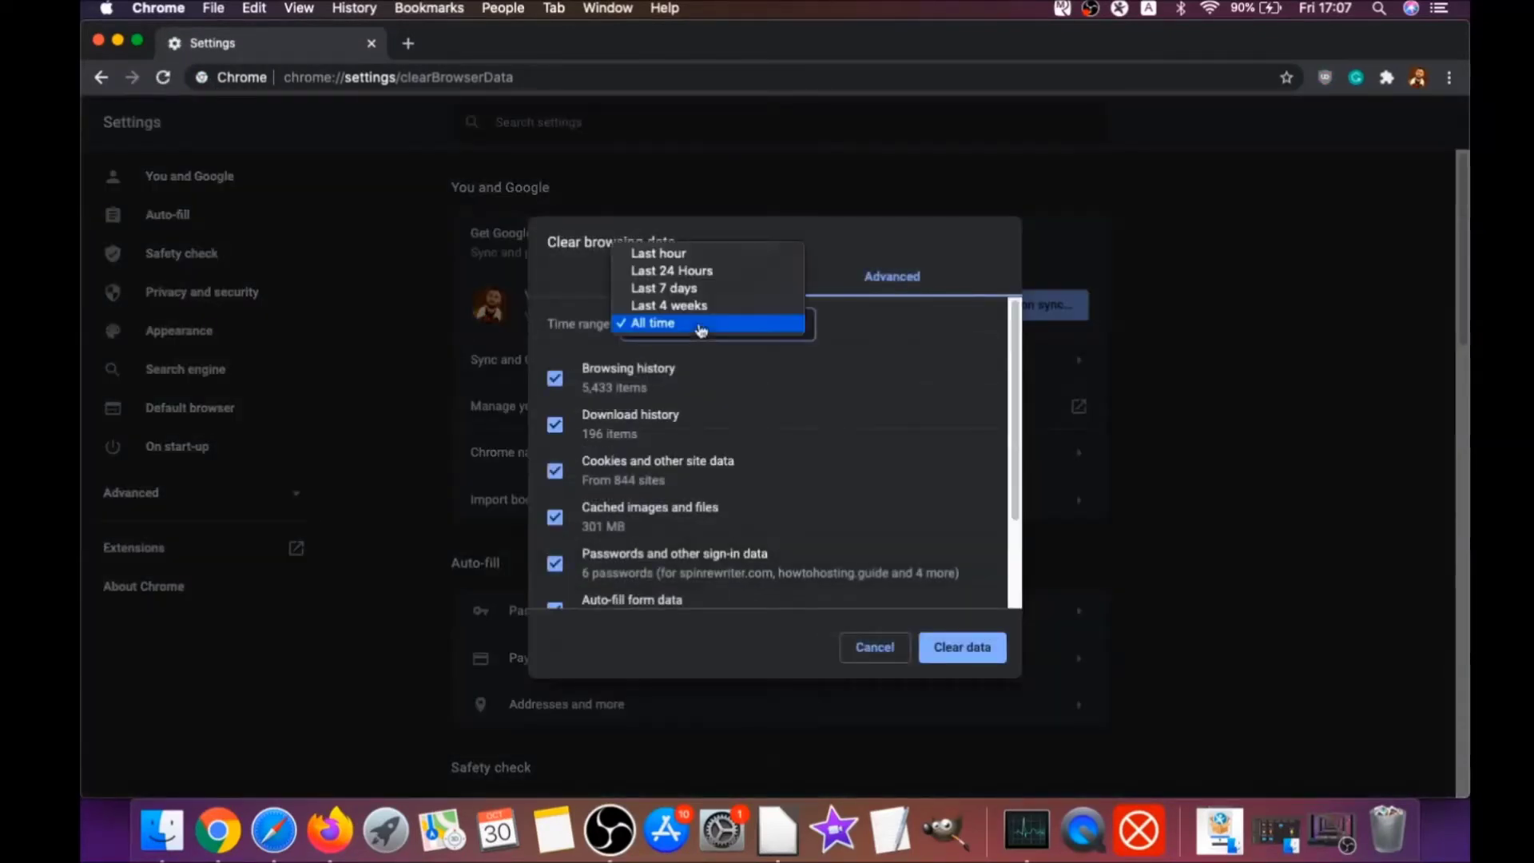
left_click(654, 324)
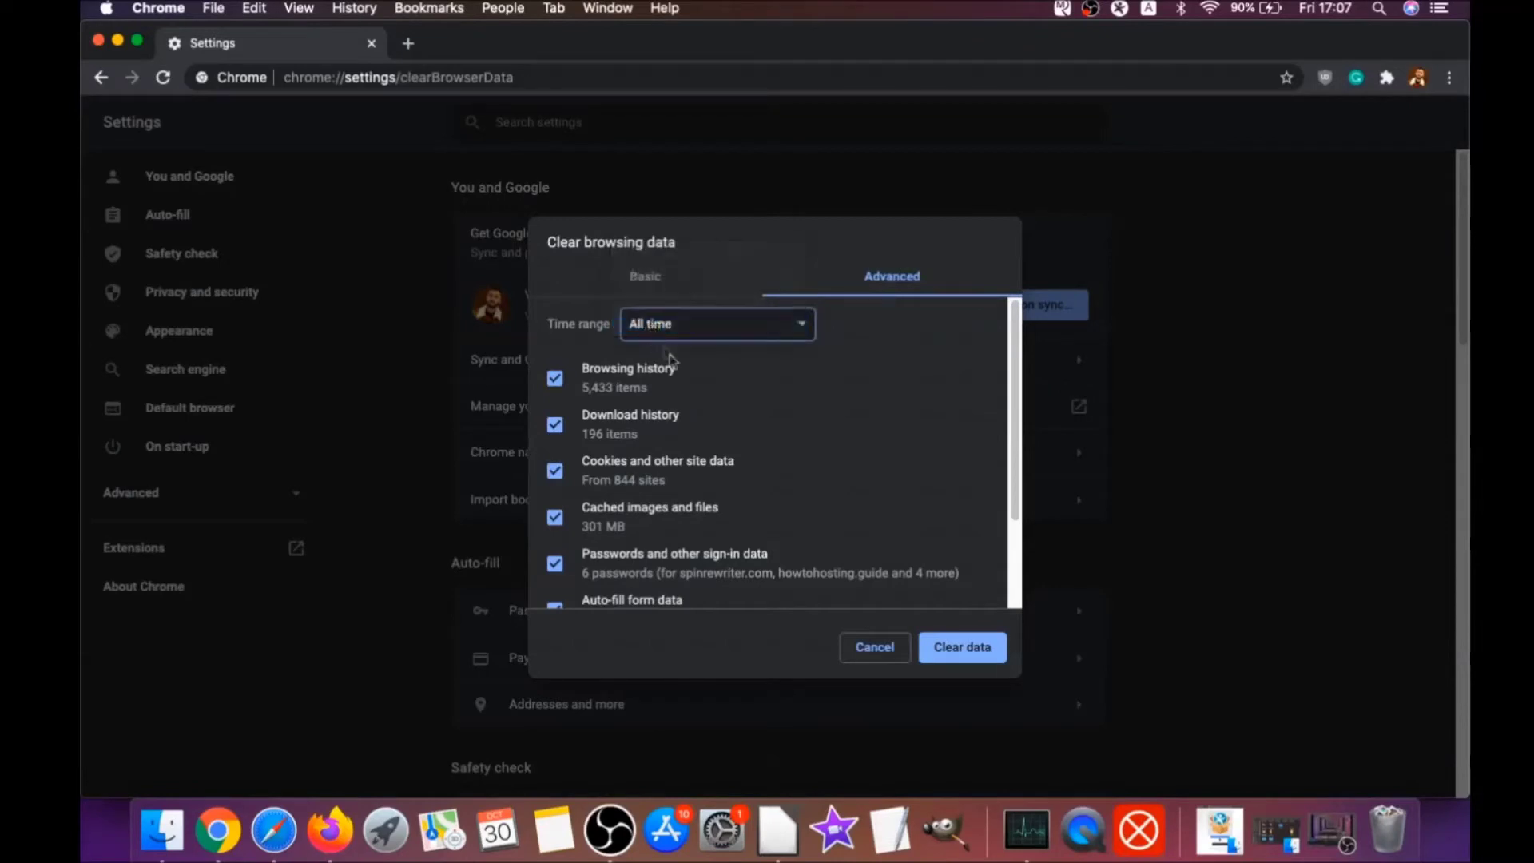
scroll(663, 367, "down", 1)
scroll(627, 415, "down", 2)
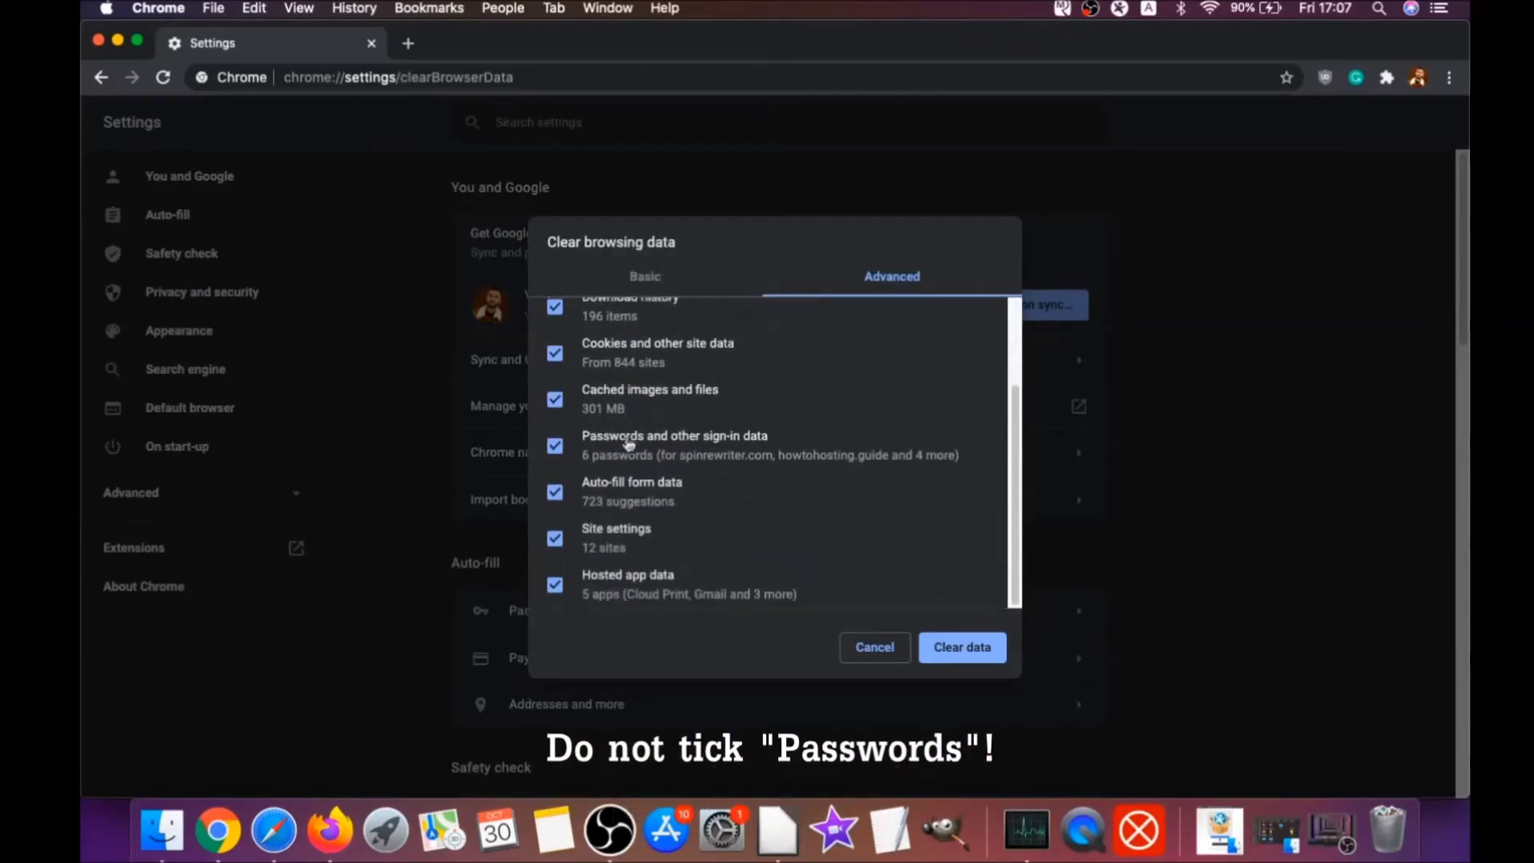
left_click(554, 445)
scroll(627, 423, "up", 3)
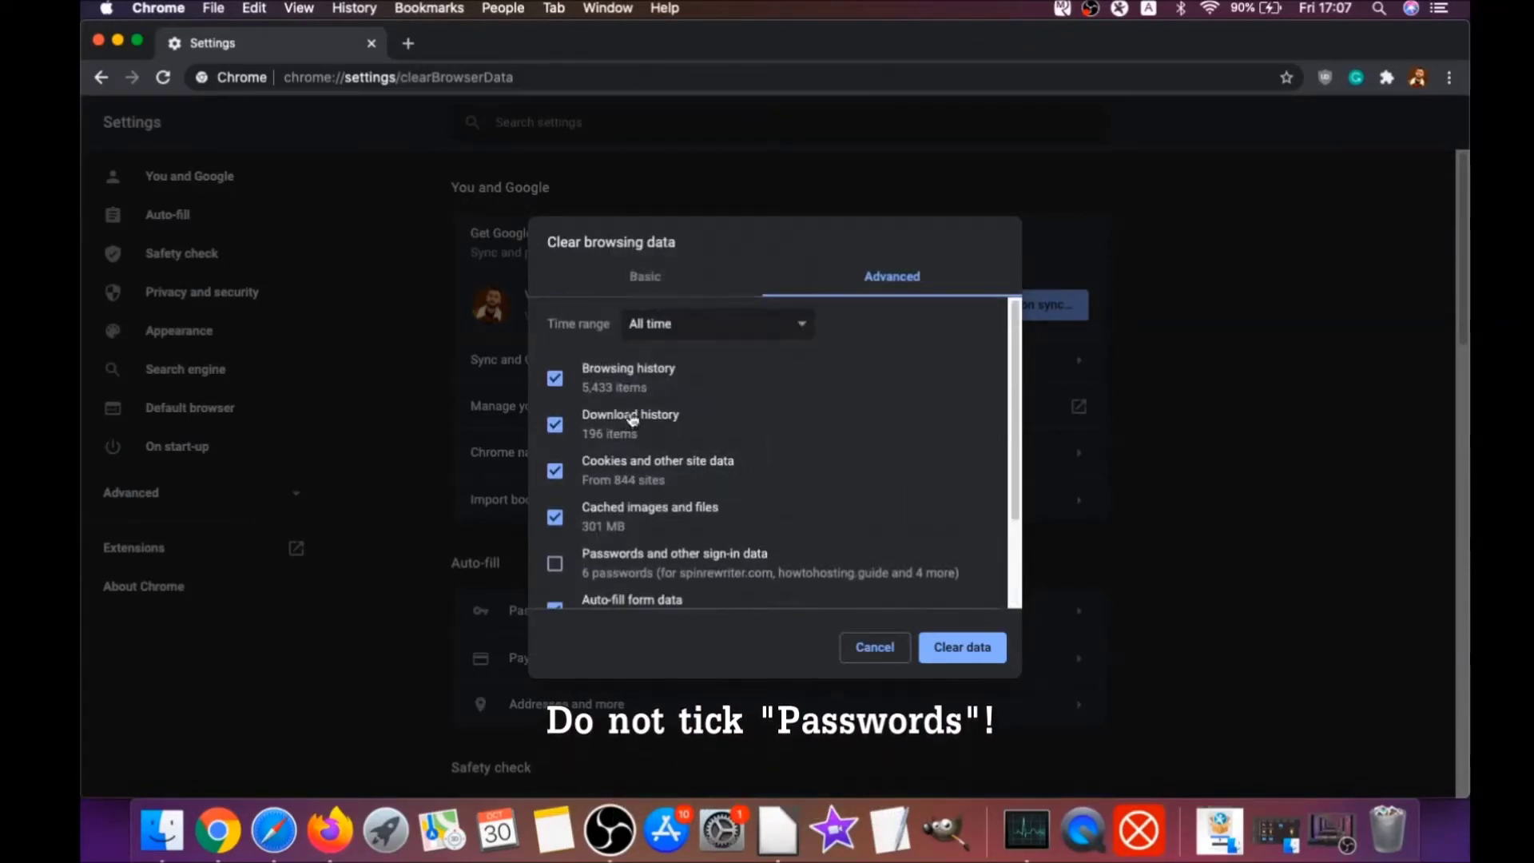
scroll(619, 464, "down", 3)
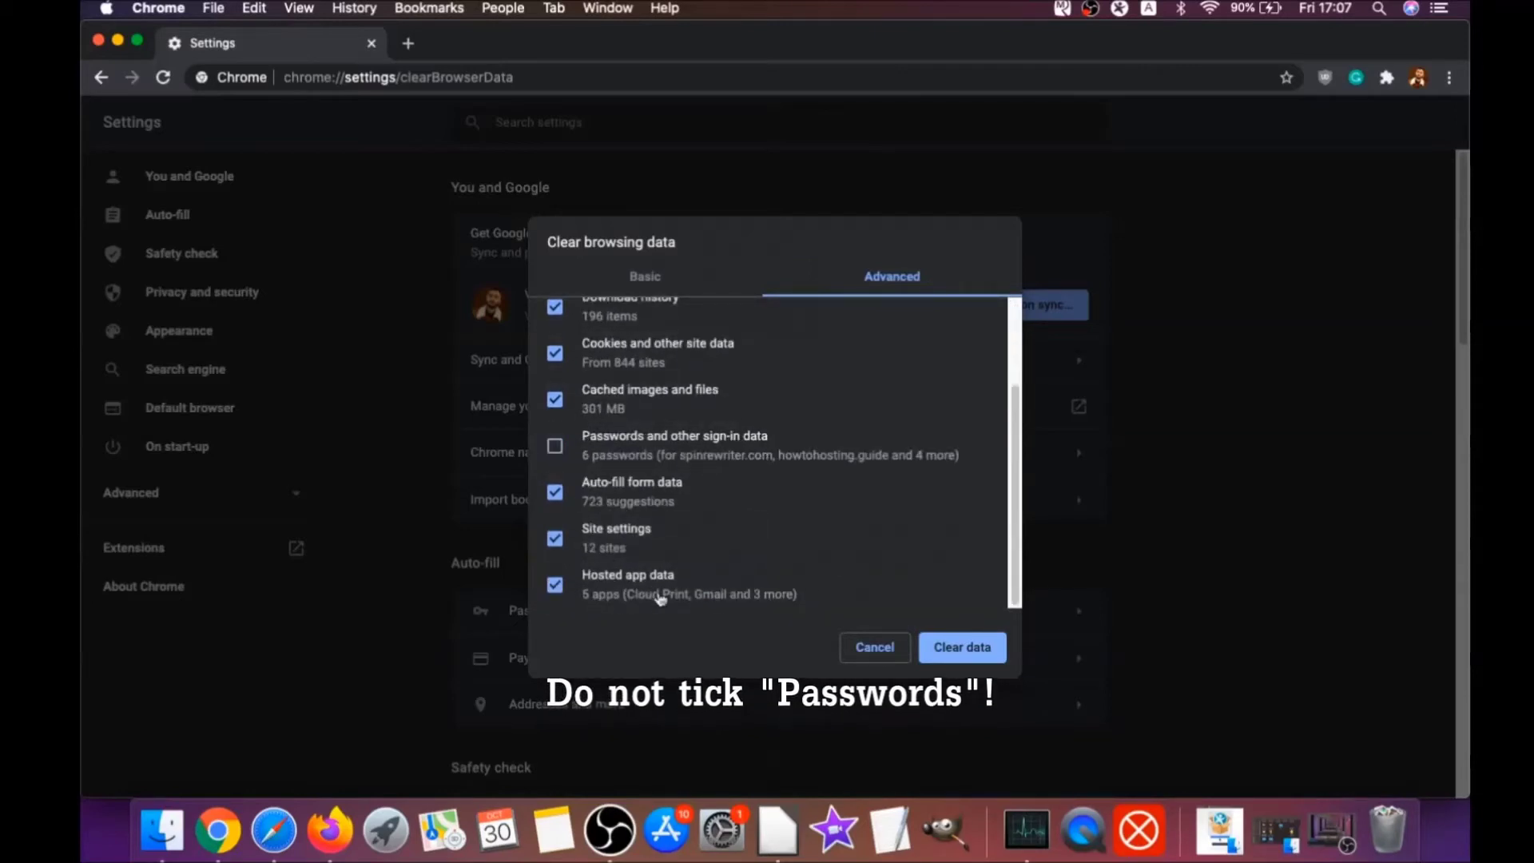
left_click(955, 651)
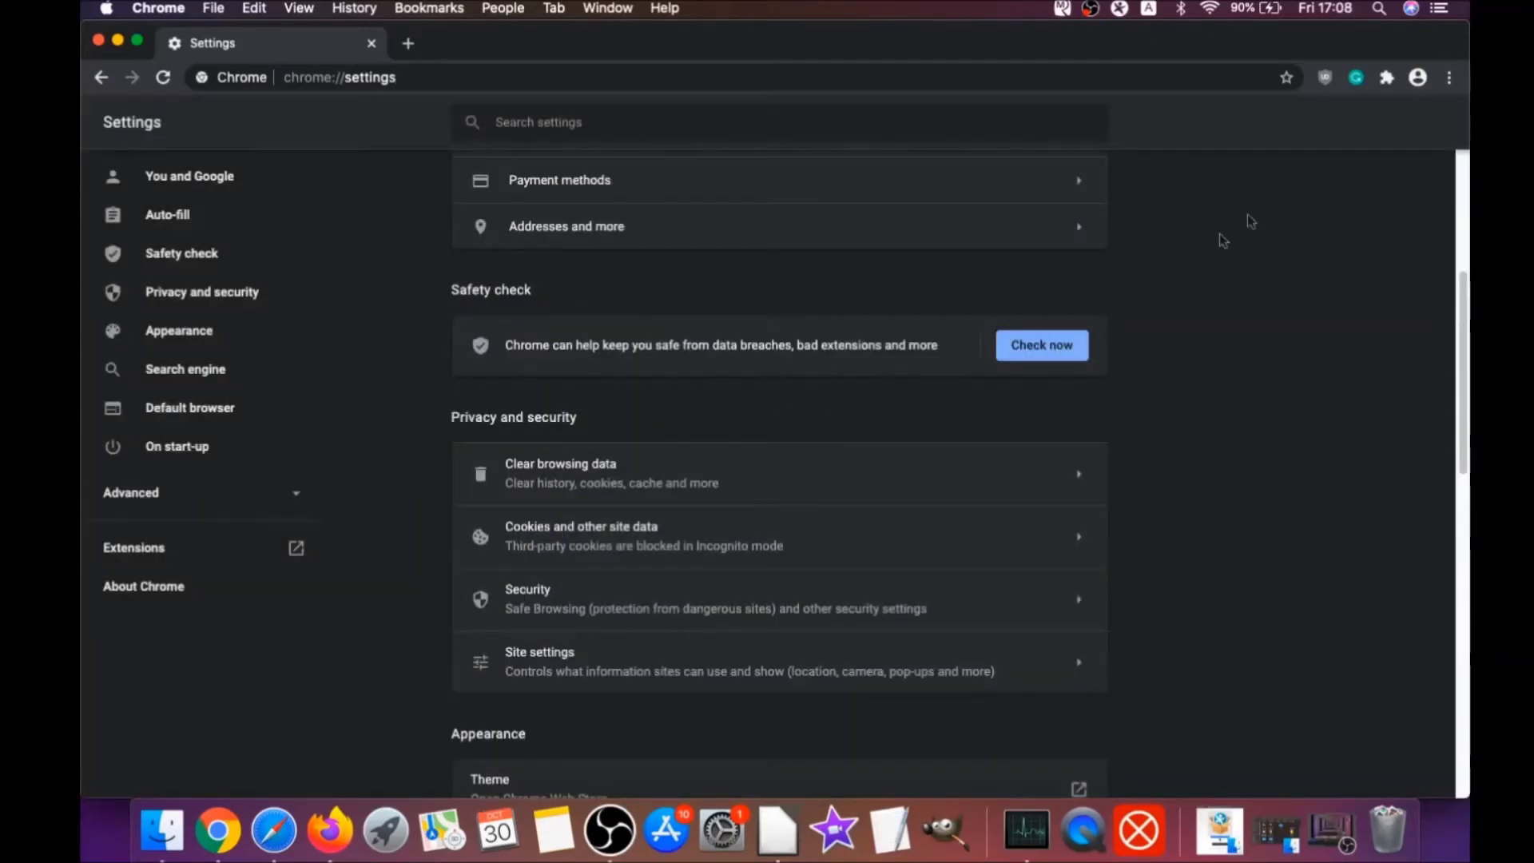
left_click(1449, 78)
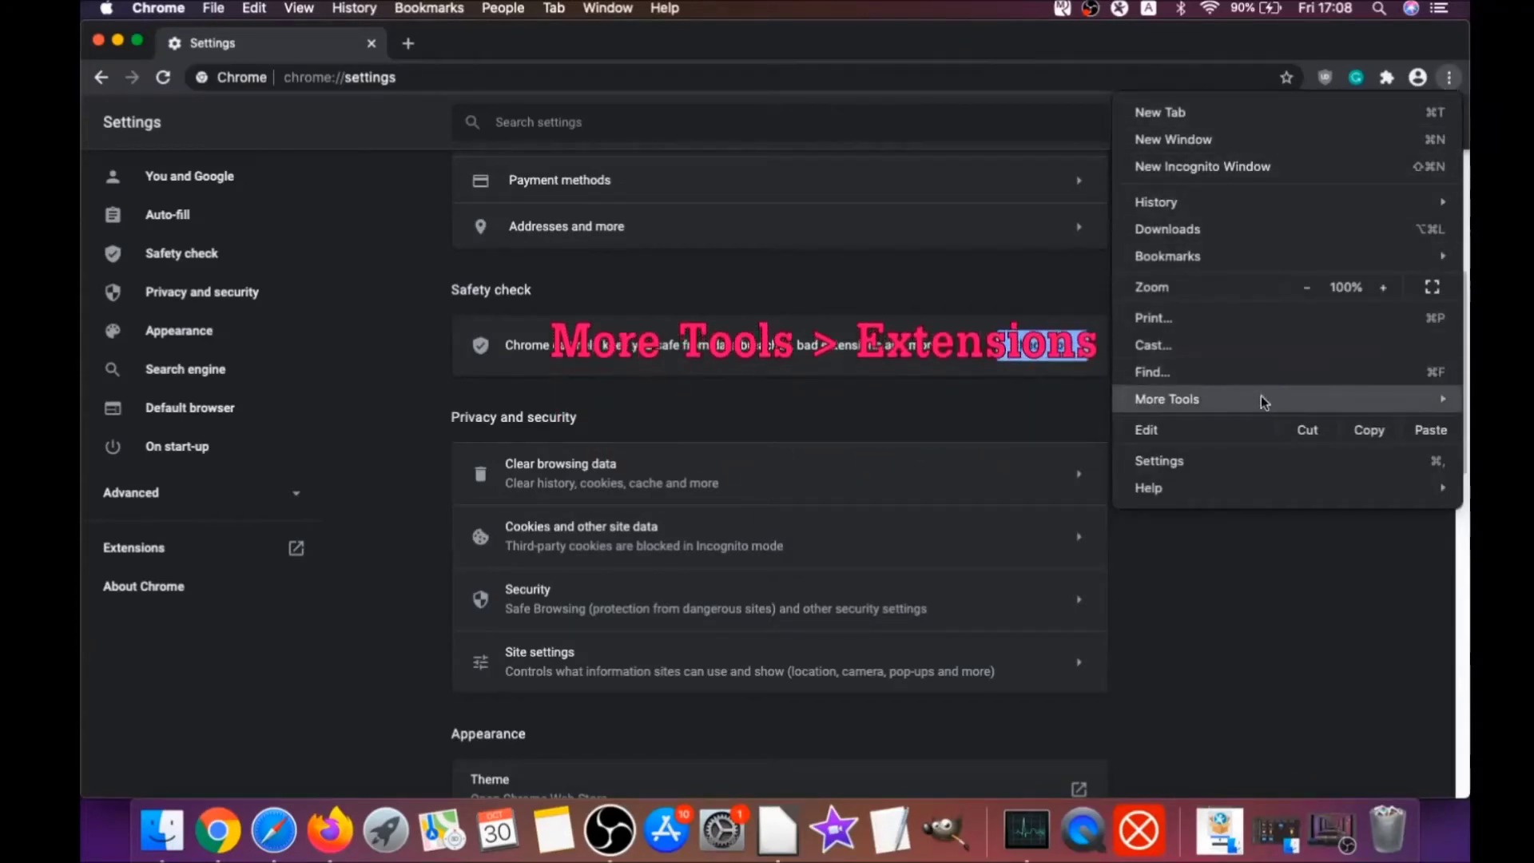
mouse_move(1210, 400)
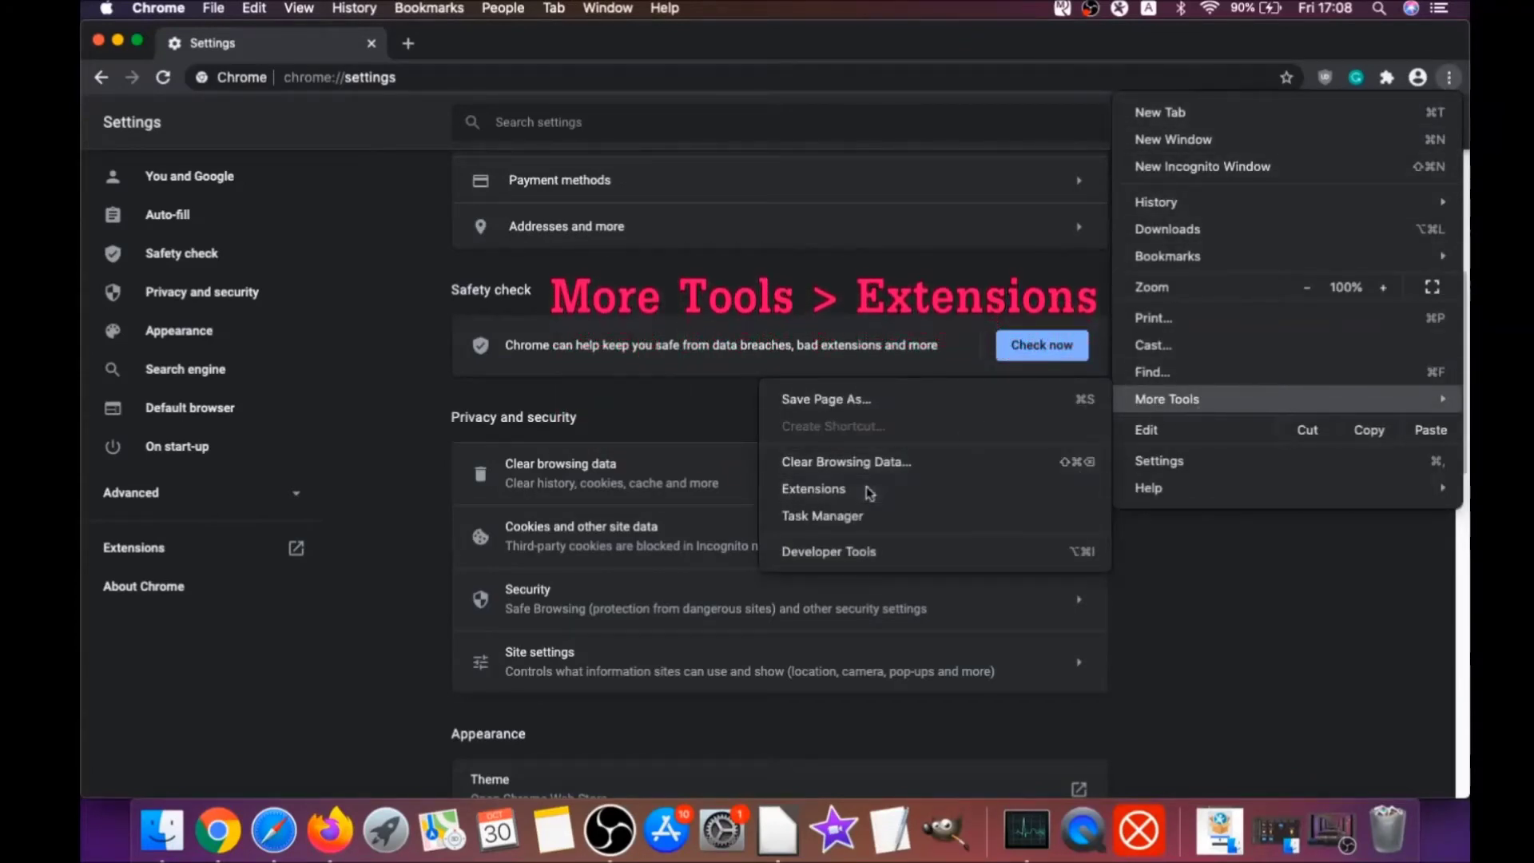
Step: Remove the uBlock Origin extension from Chrome's Extensions page and hide Chrome
left_click(869, 490)
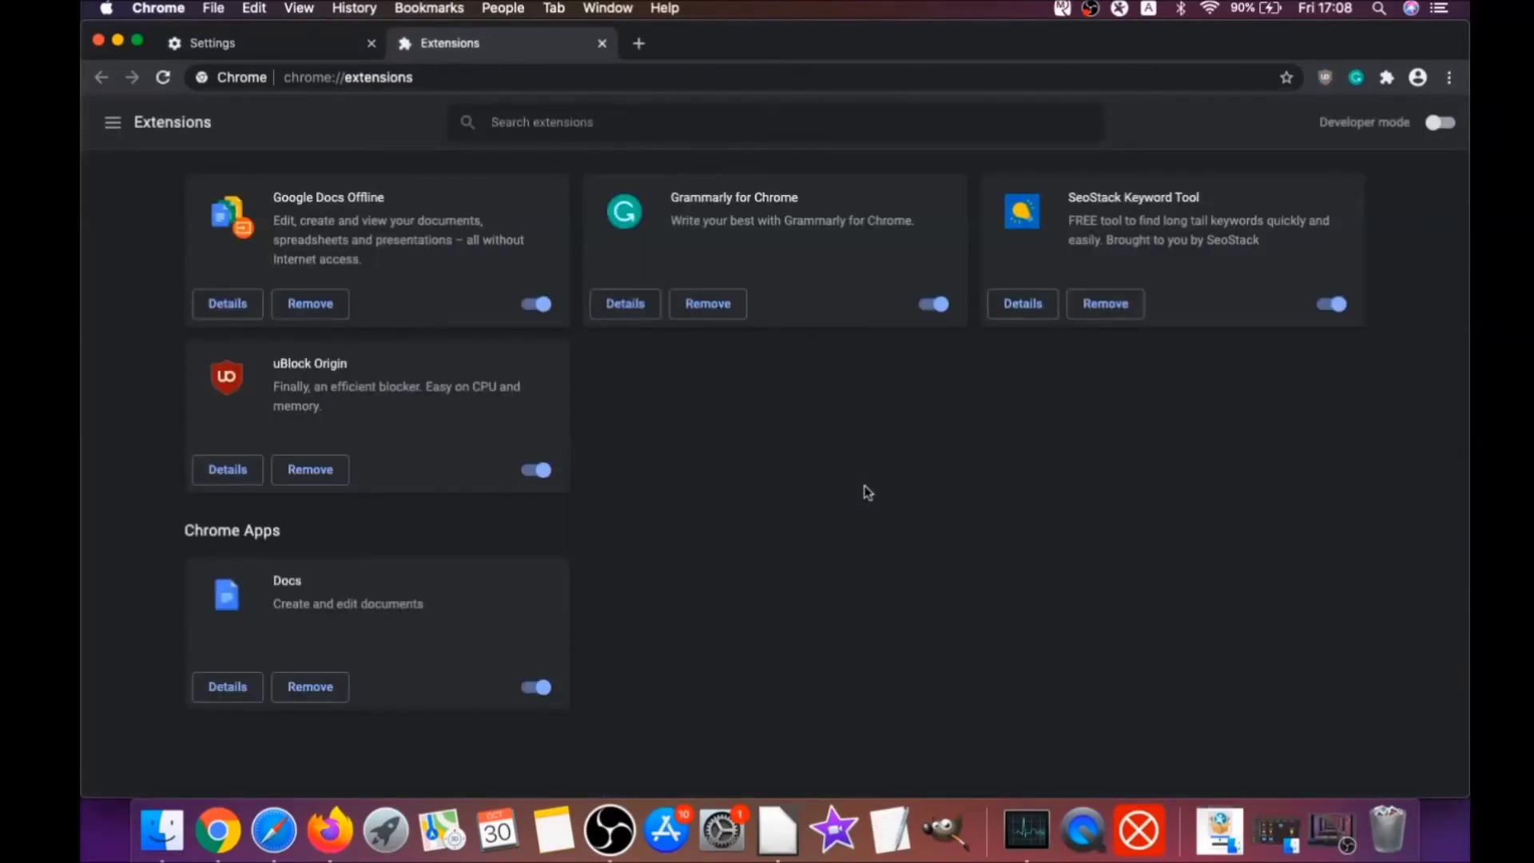
left_click(299, 472)
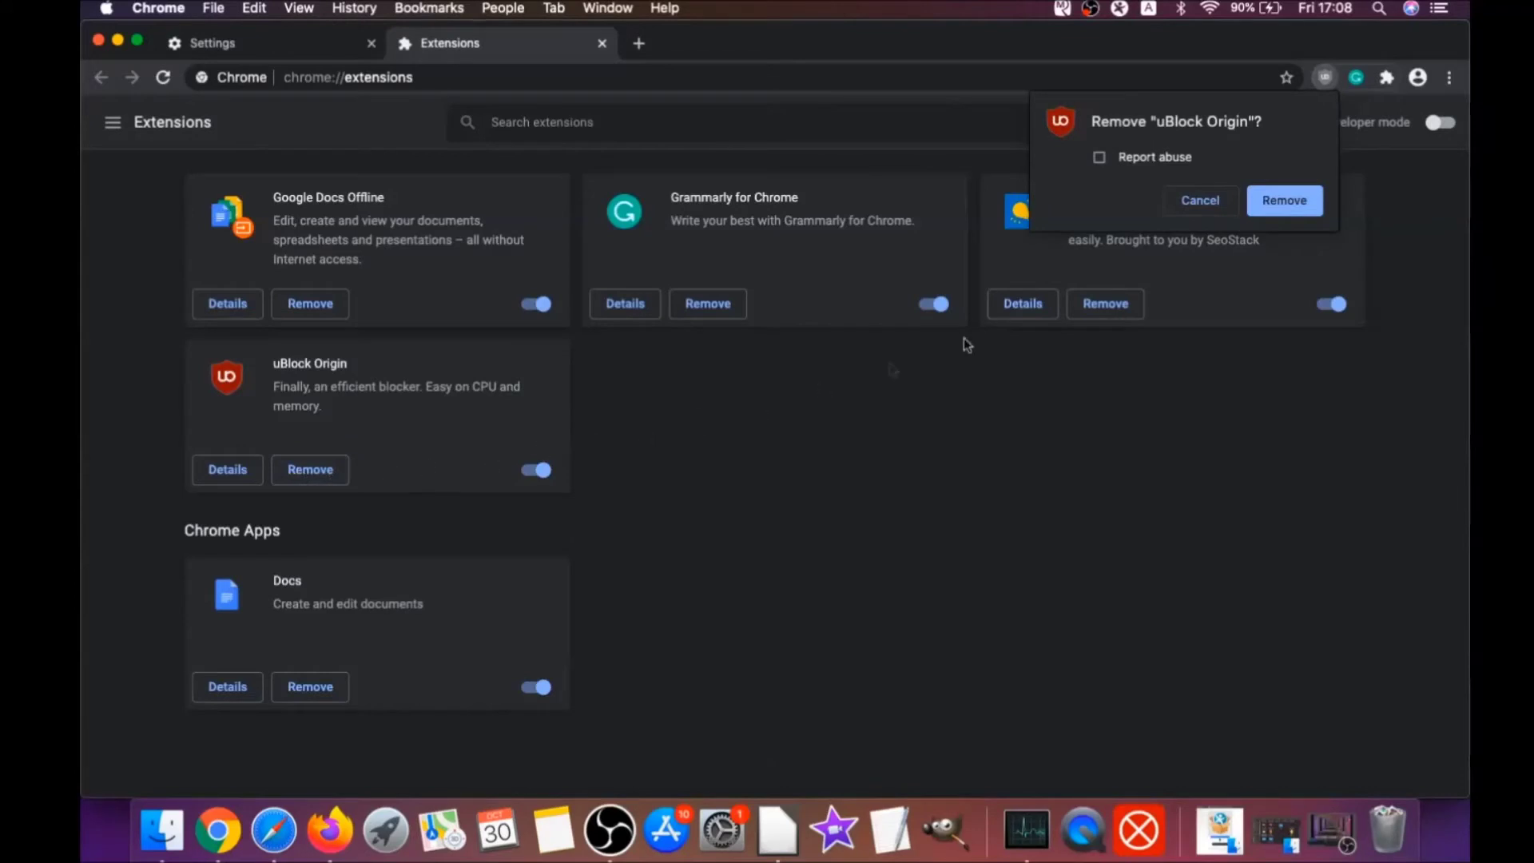
left_click(1305, 198)
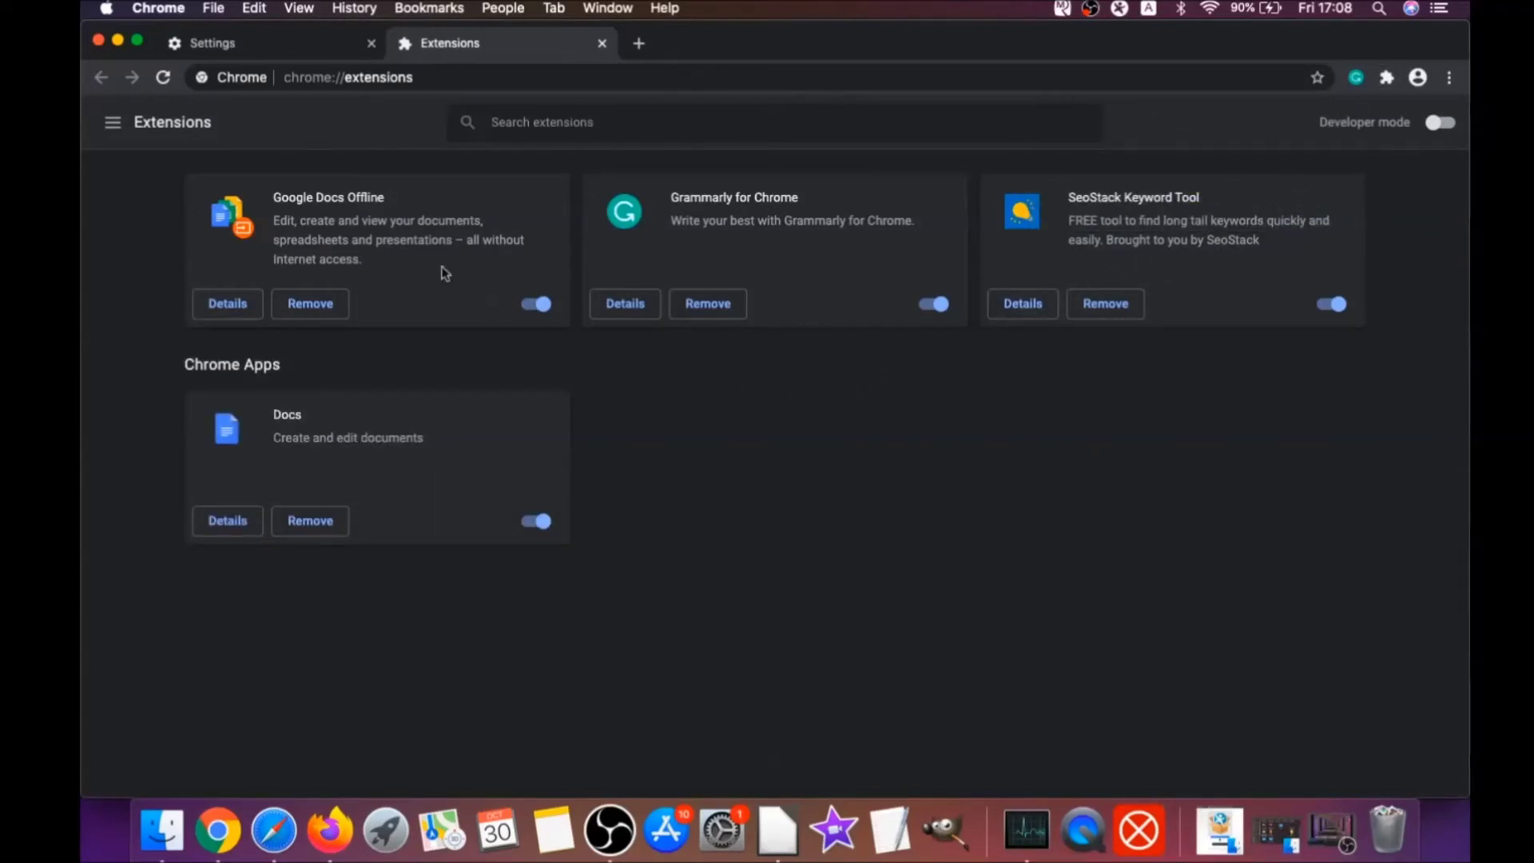
left_click(118, 40)
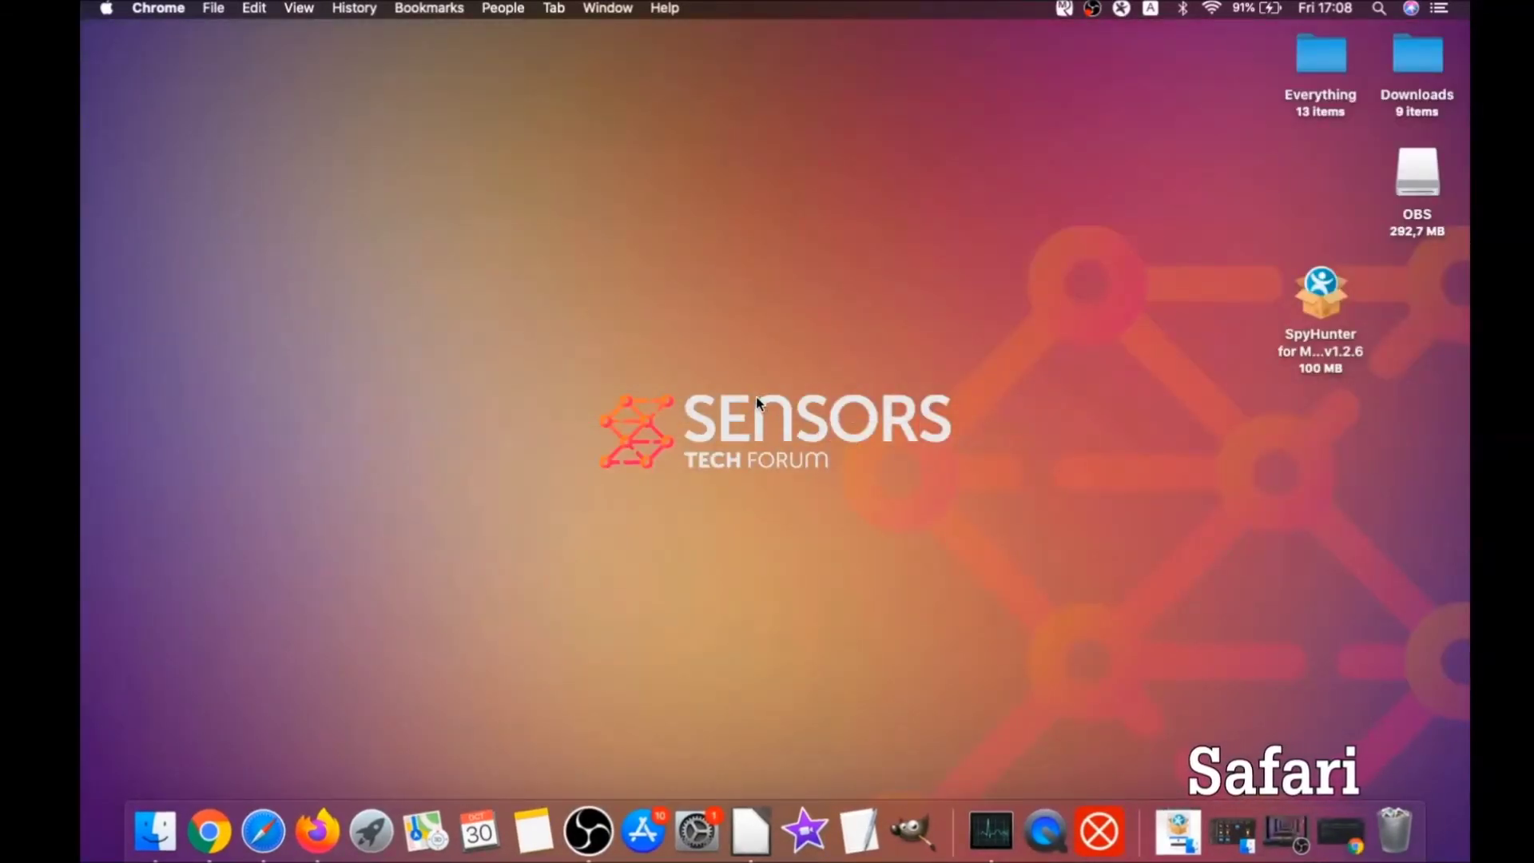
left_click(263, 833)
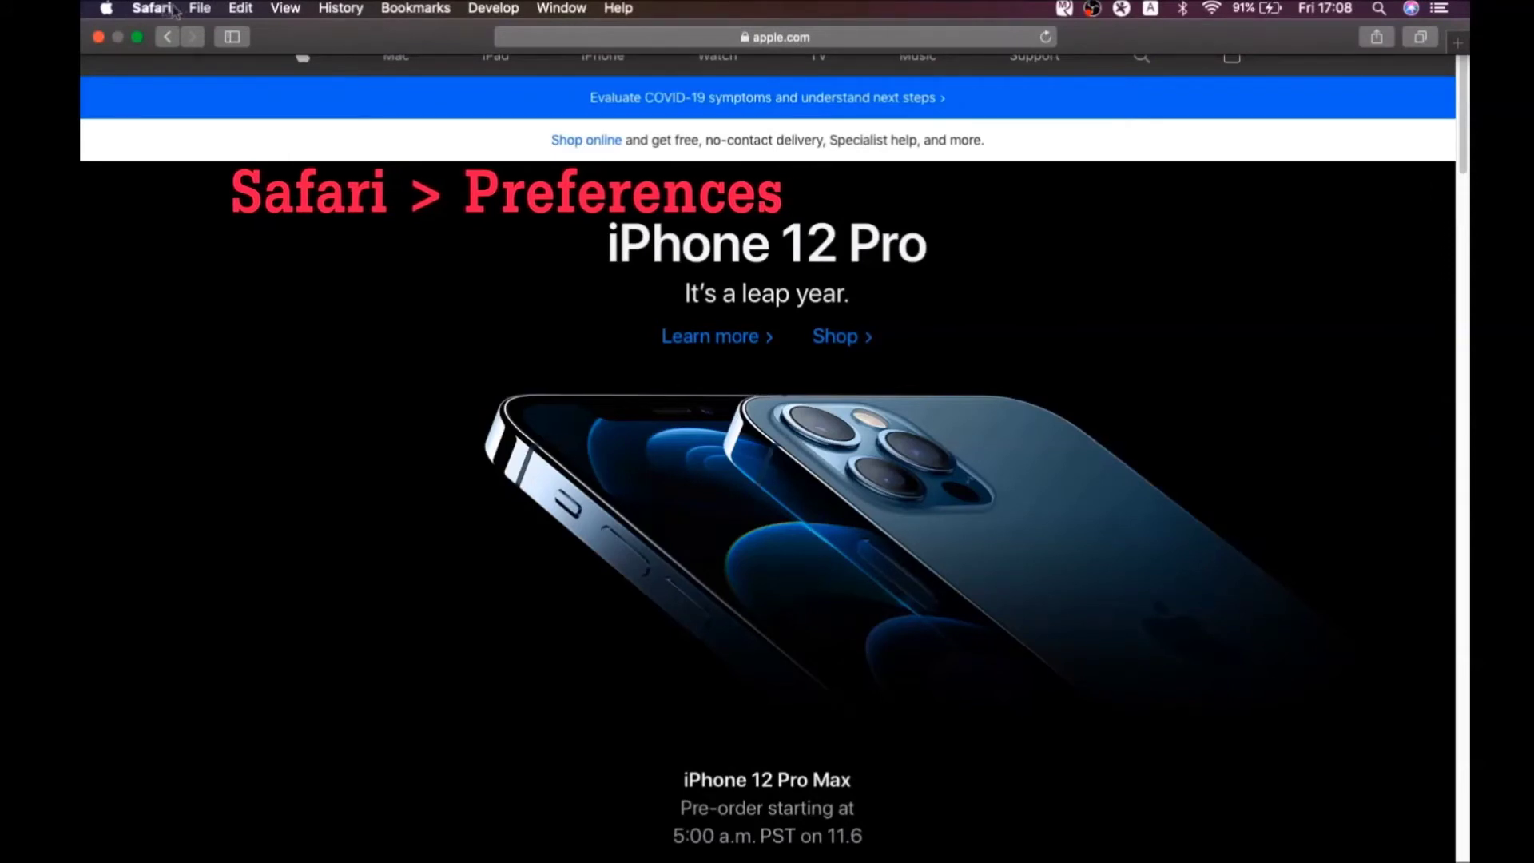
left_click(151, 8)
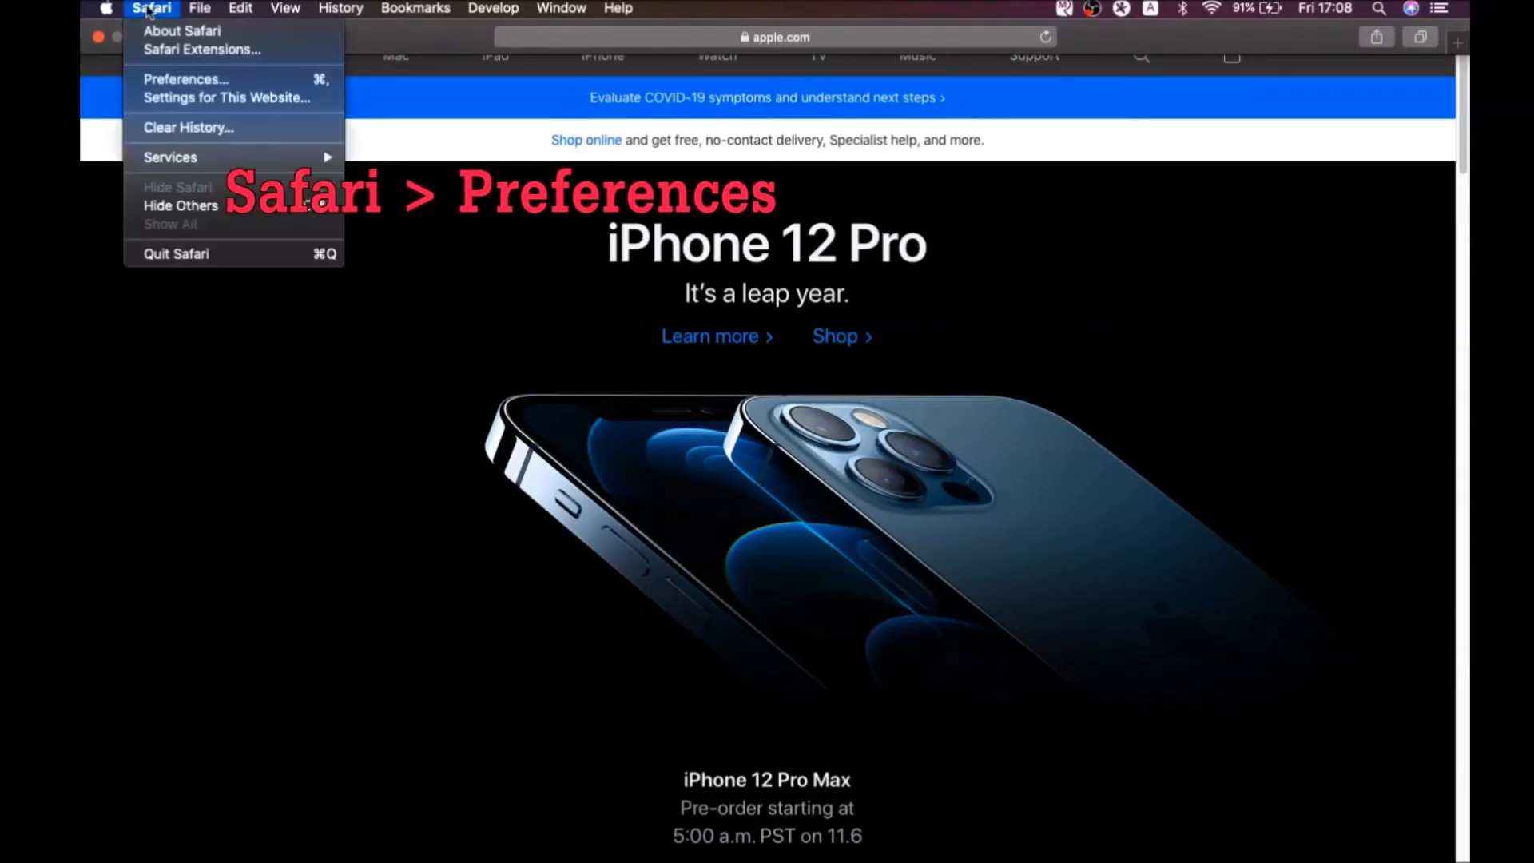
left_click(191, 80)
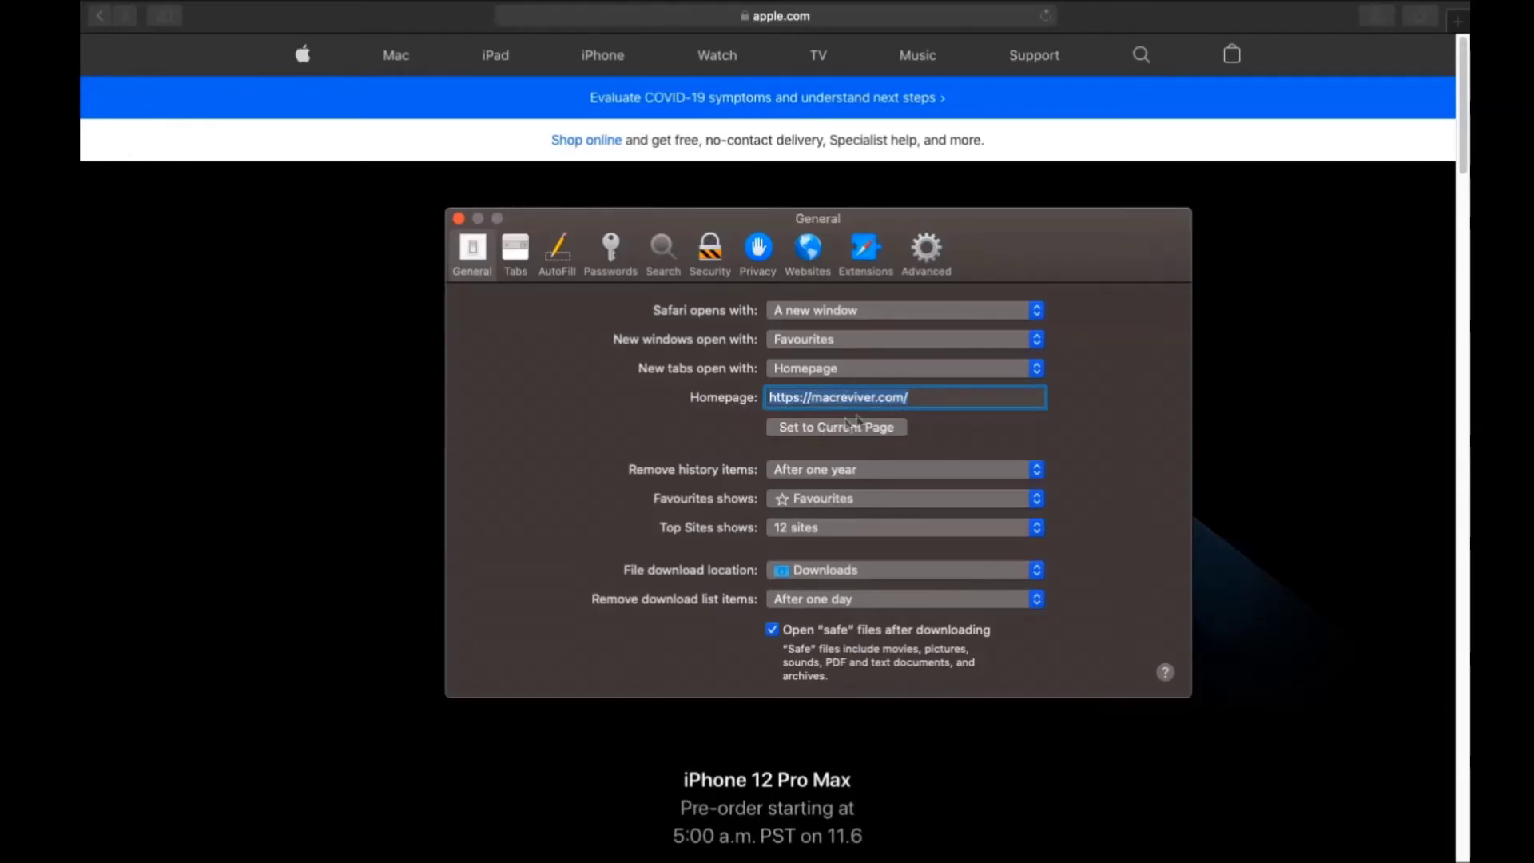
left_click(916, 397)
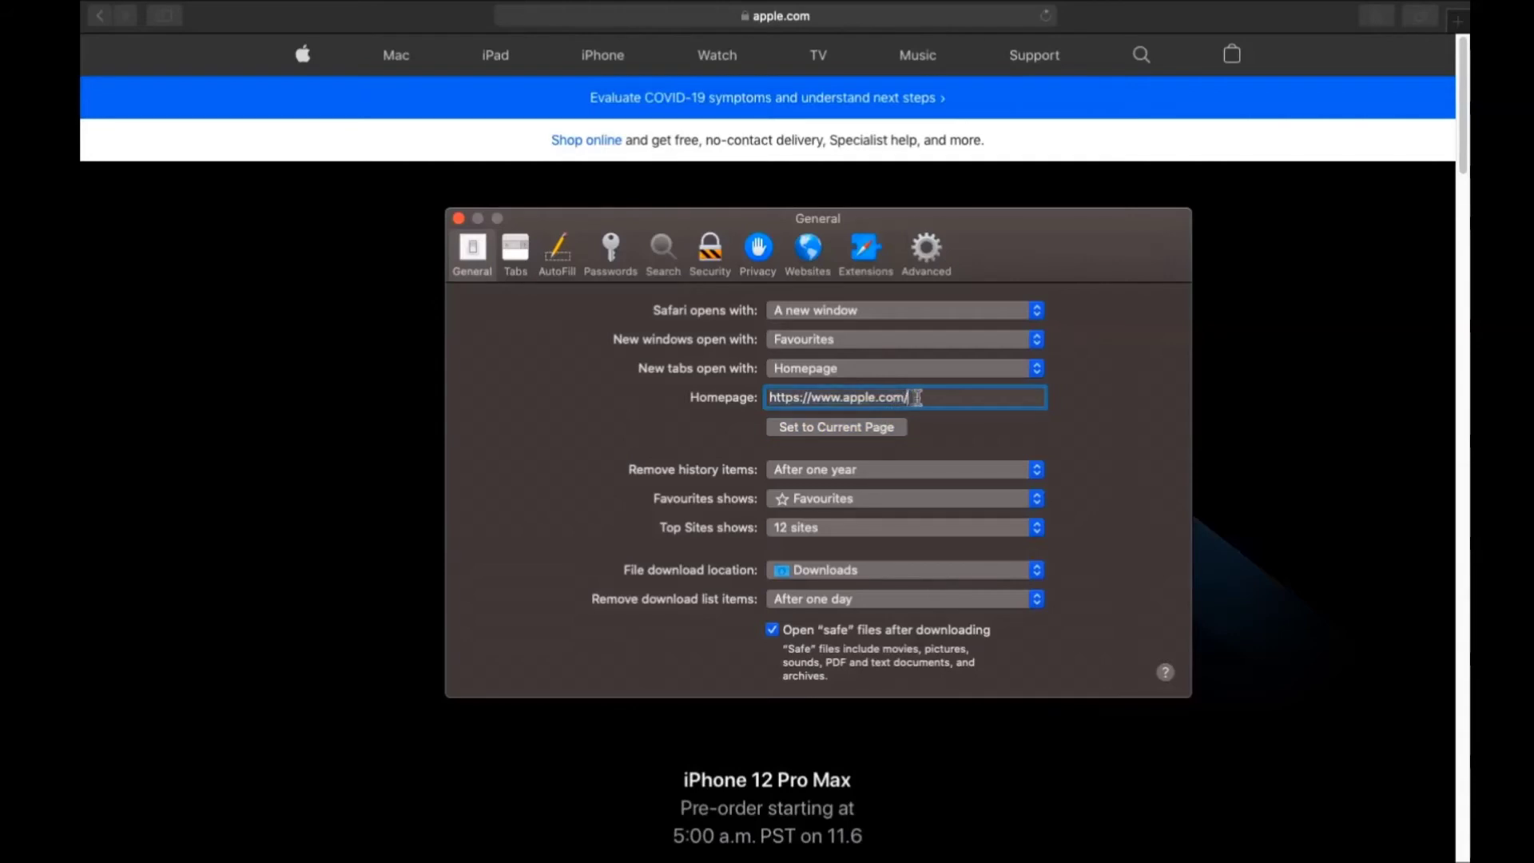
Step: Make Google Safari's search engine
left_click(663, 249)
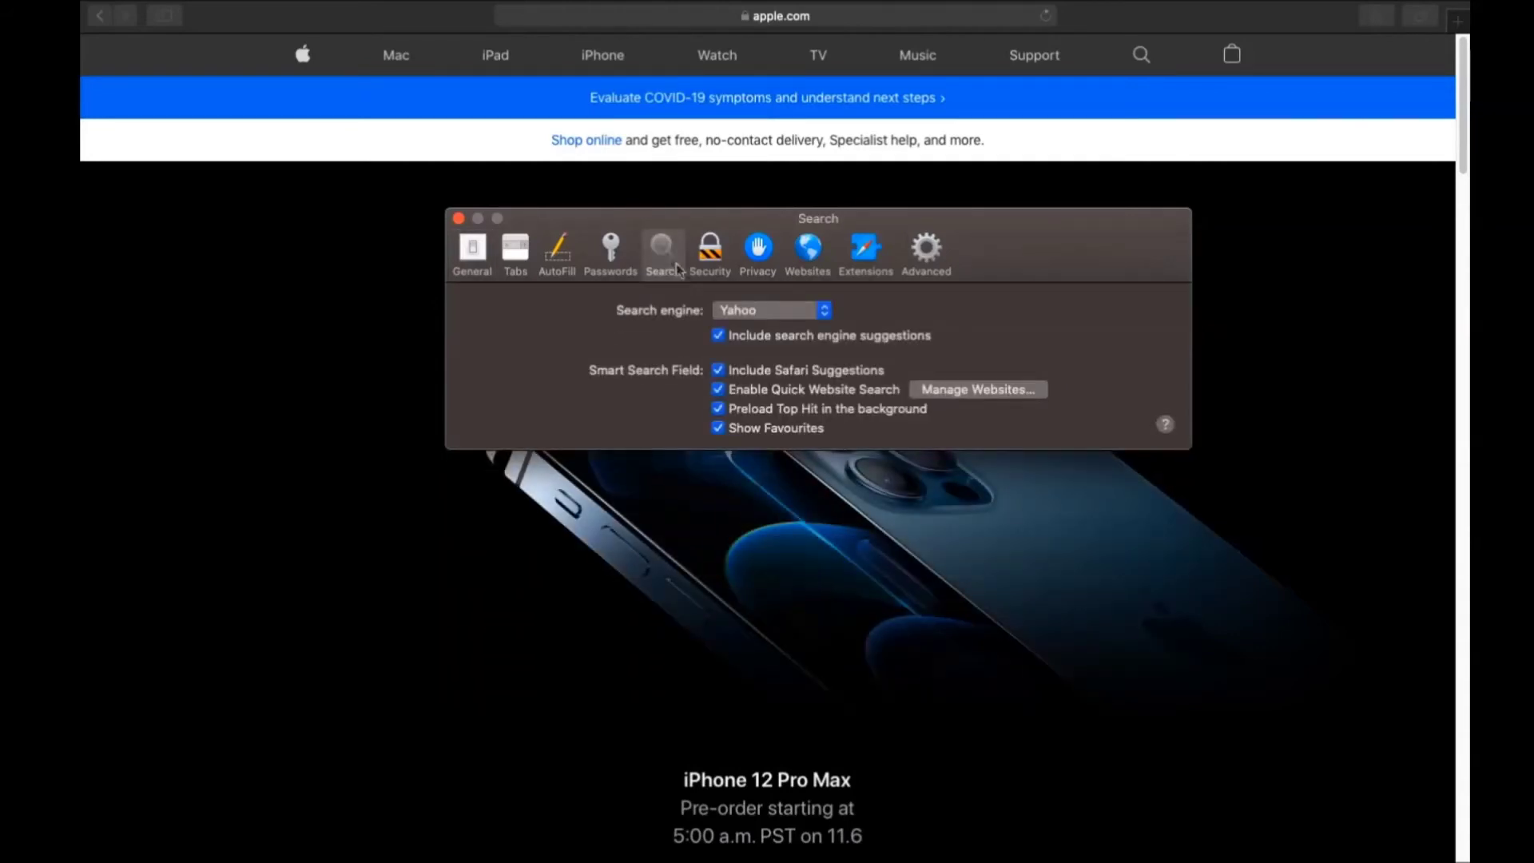
left_click(752, 311)
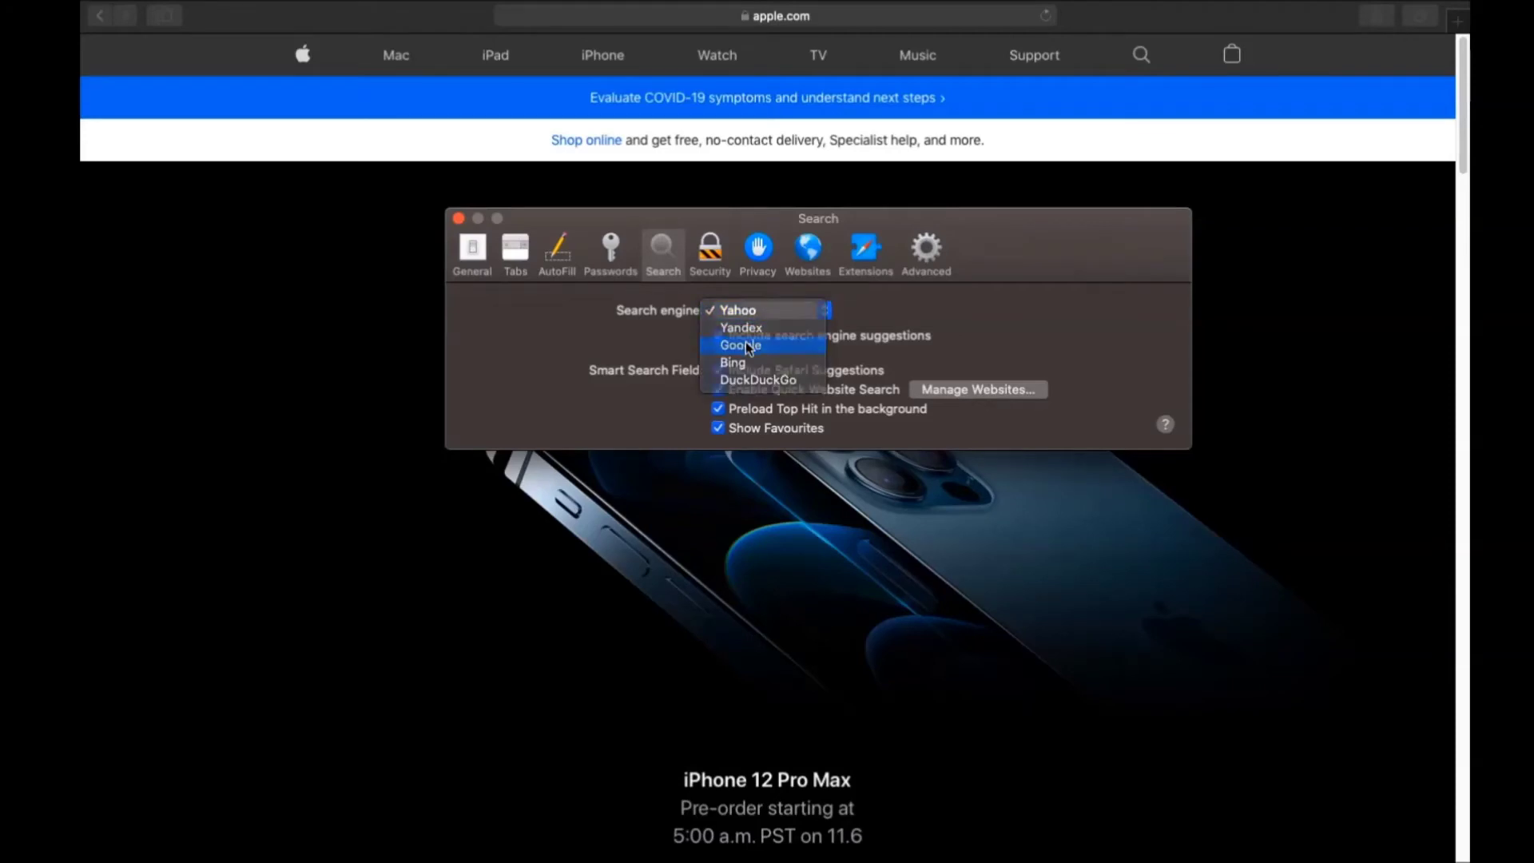
left_click(747, 346)
left_click(863, 252)
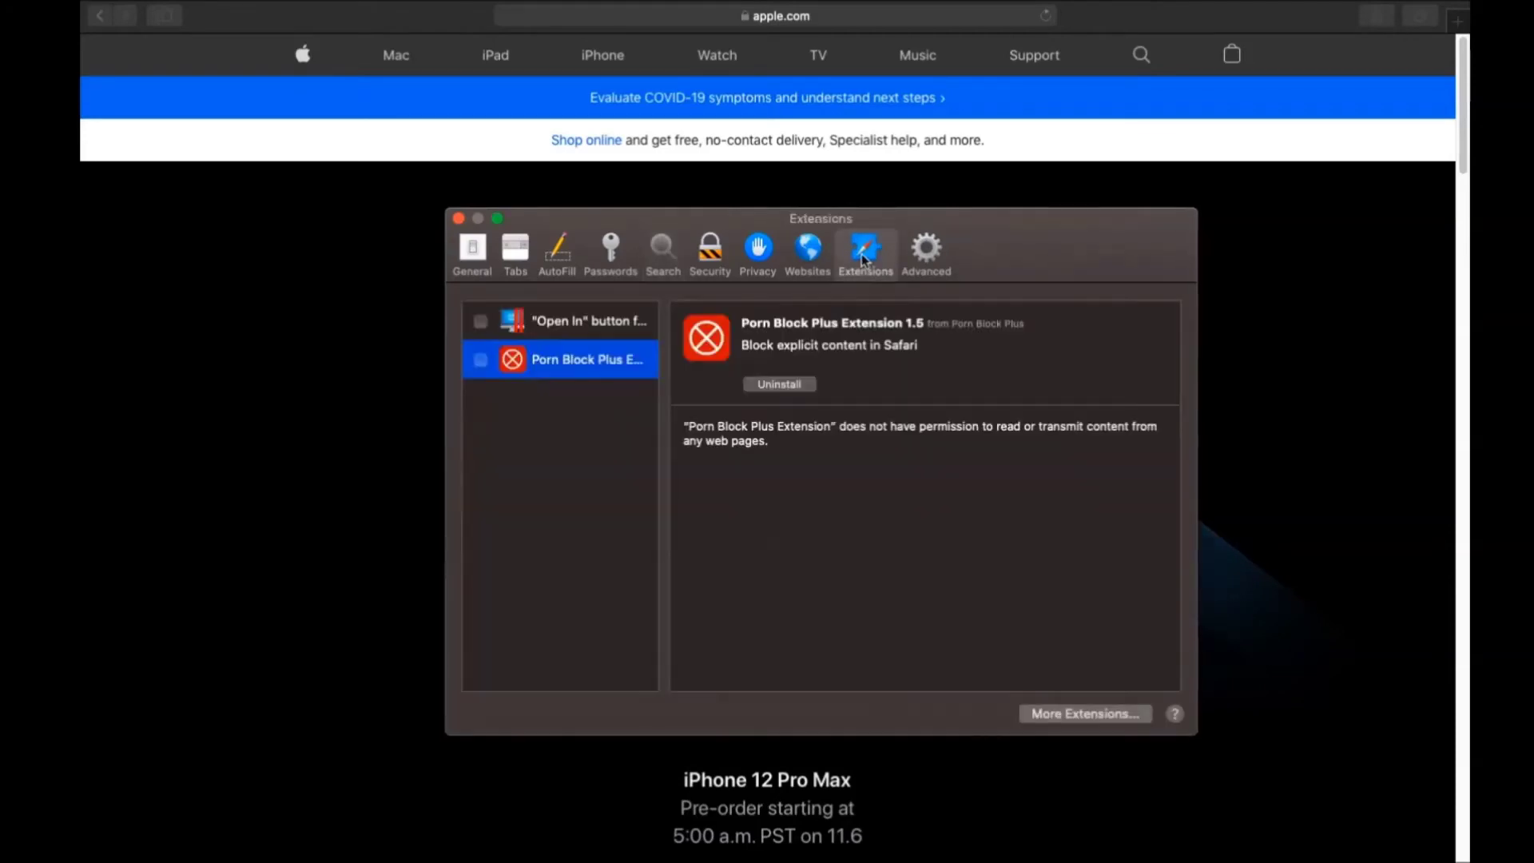
Step: Uninstall the Porn Block Plus extension by moving Porn Block Plus.app to the Bin with the admin password
left_click(774, 387)
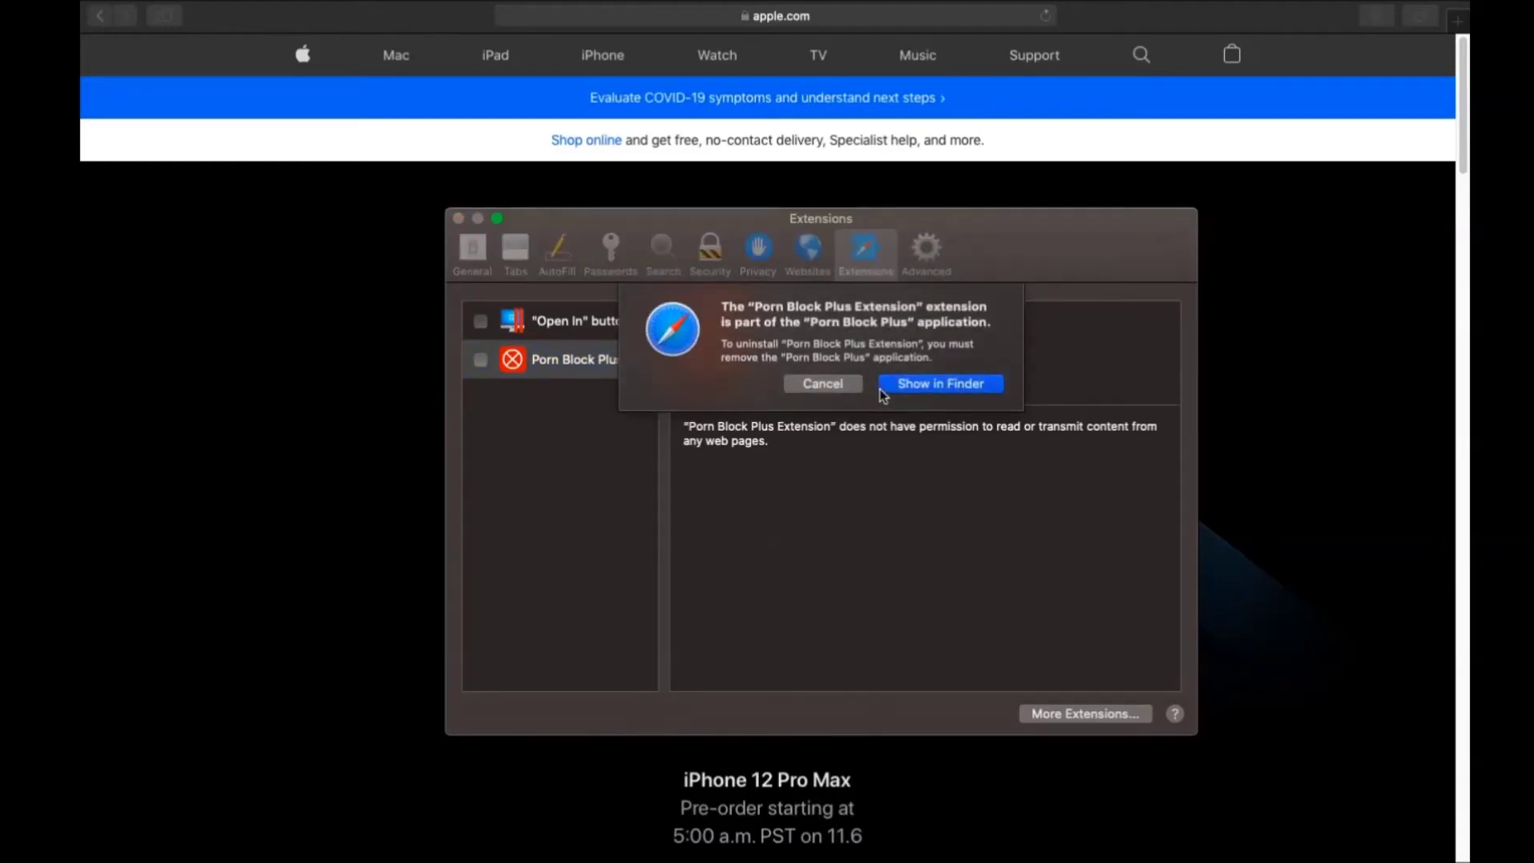
left_click(886, 385)
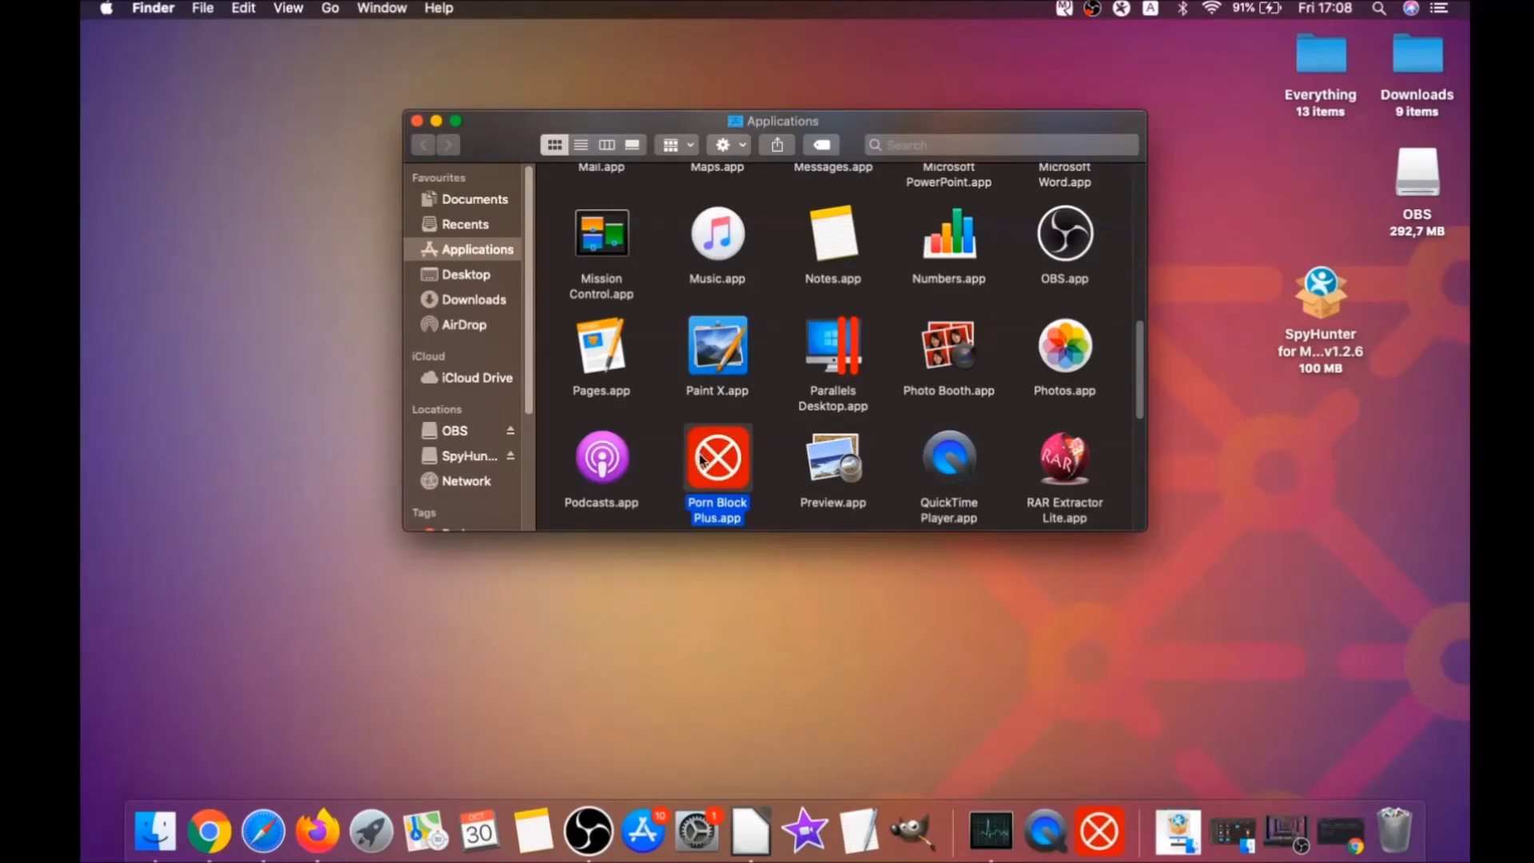
left_click_drag(700, 459, 1394, 823)
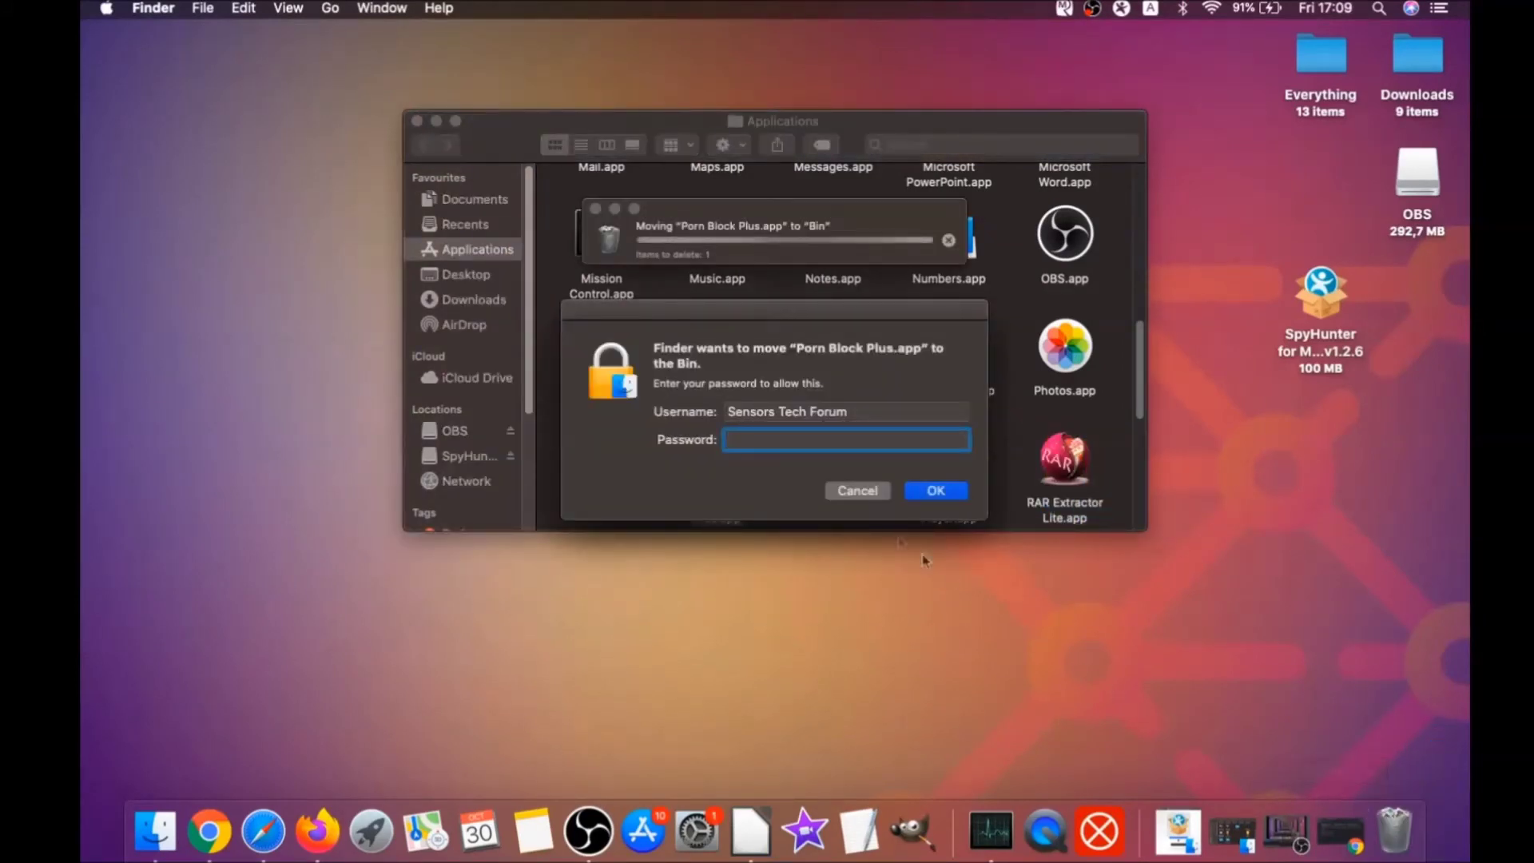
type("****")
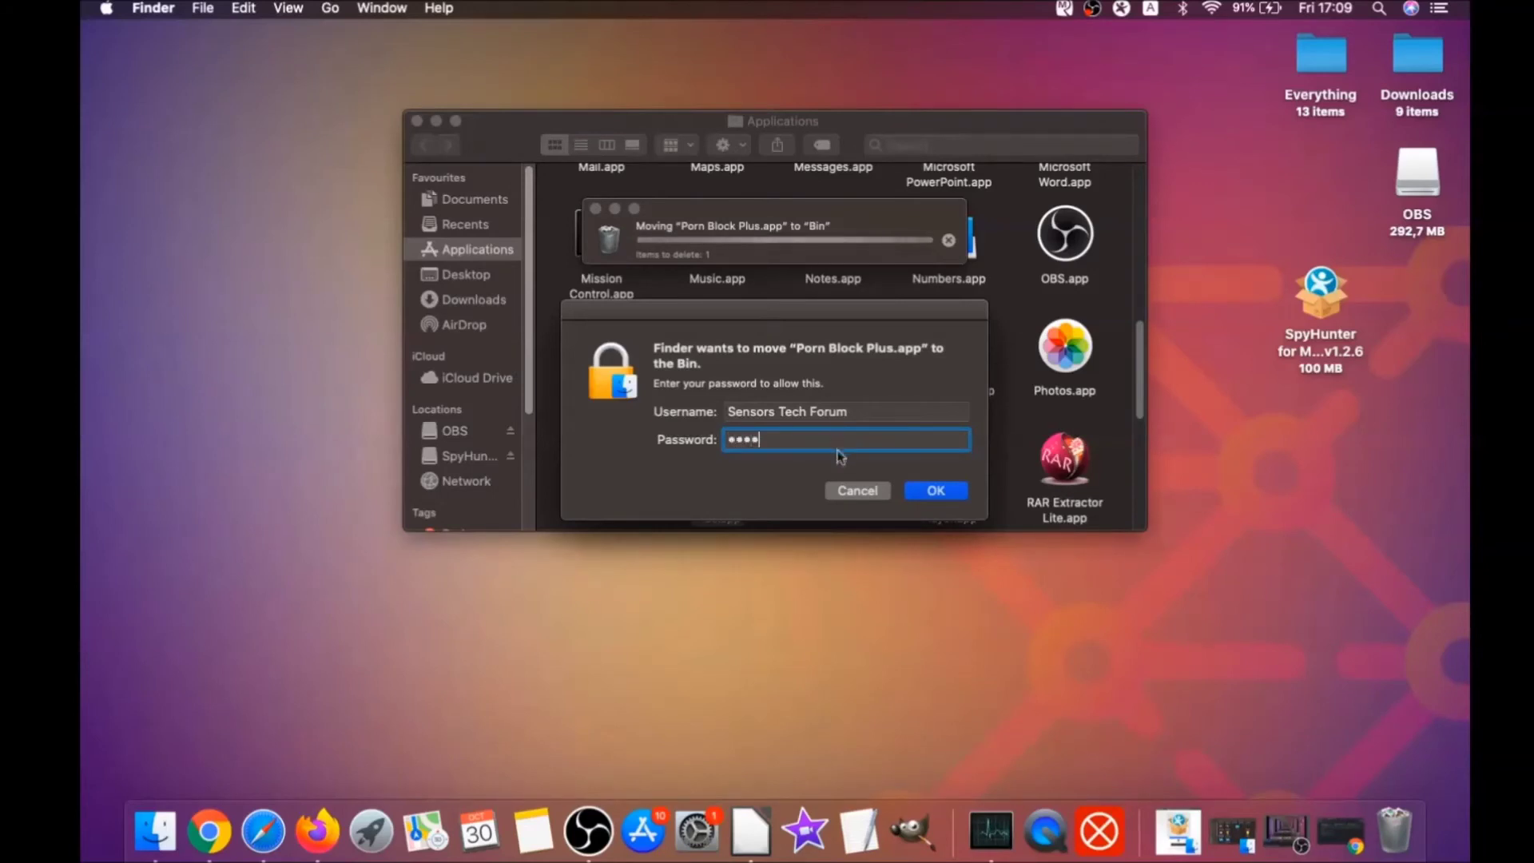
type("****")
left_click(922, 491)
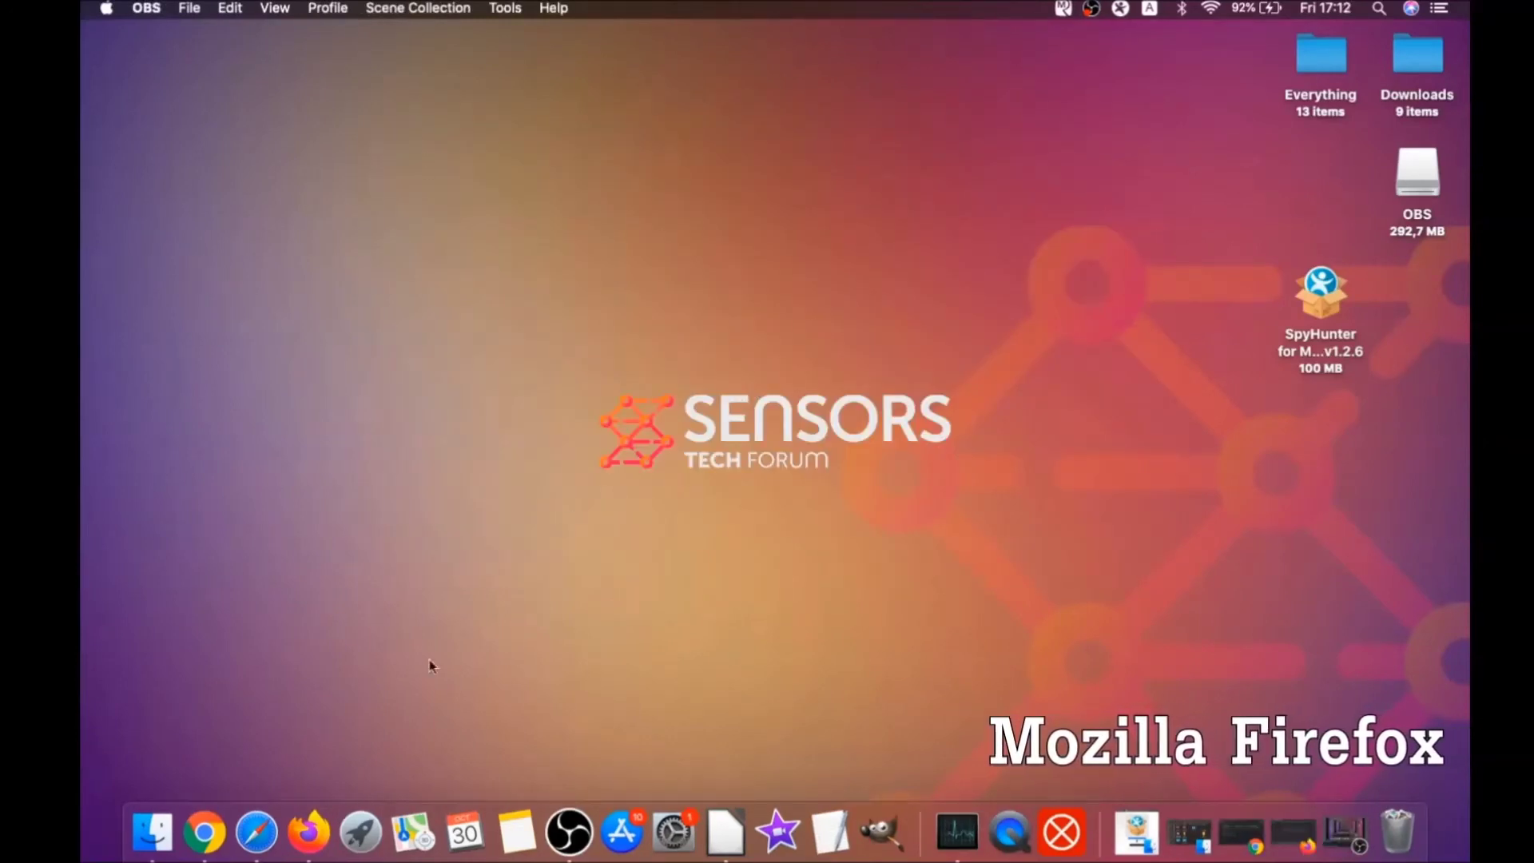
Step: Open Firefox's Add-ons Manager and disable Superpowers for Instagram
left_click(309, 832)
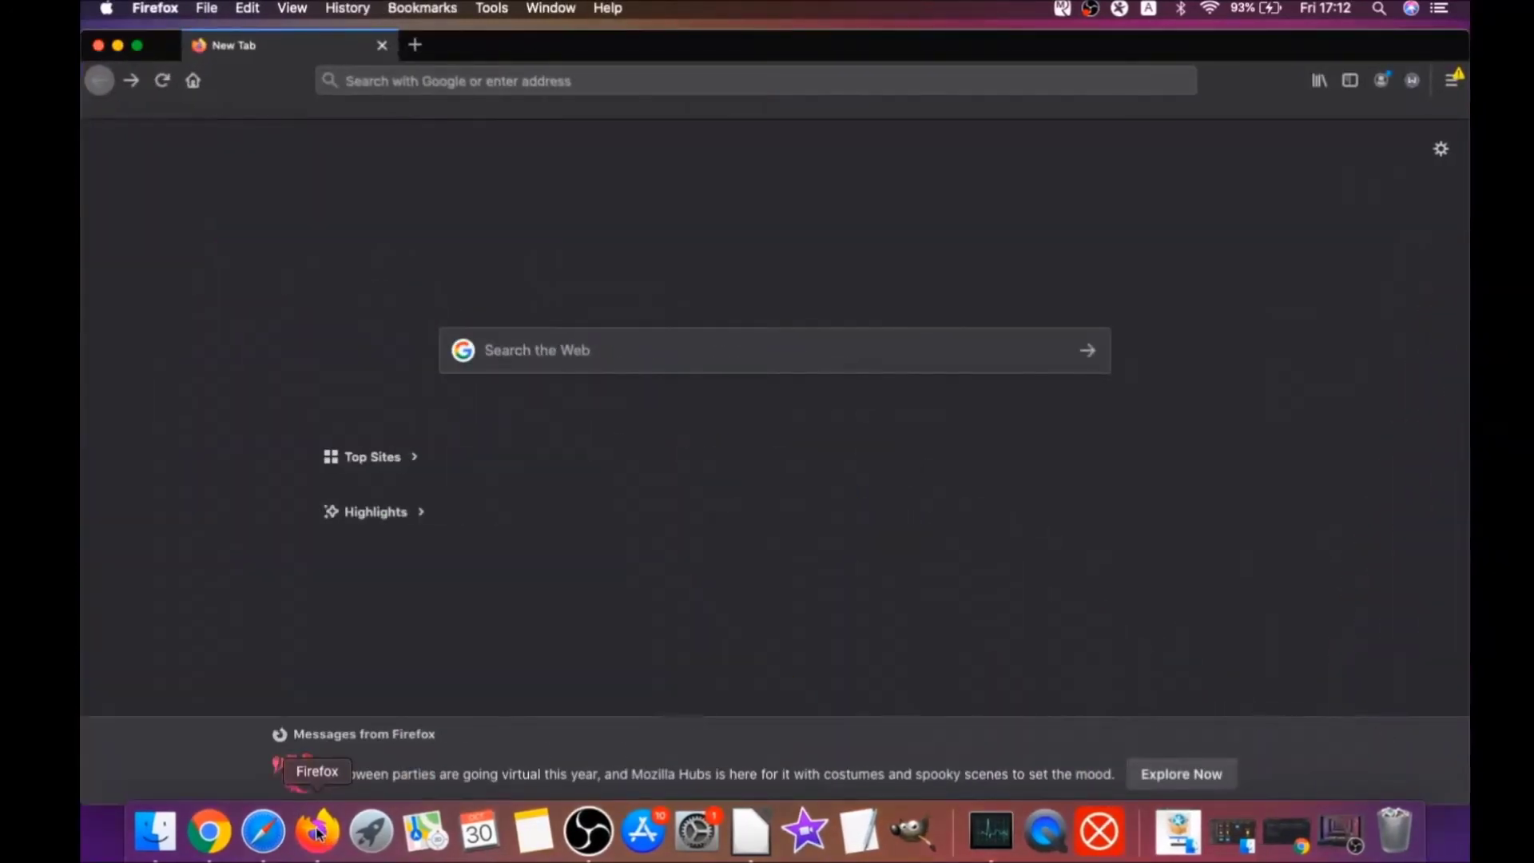
left_click(1447, 83)
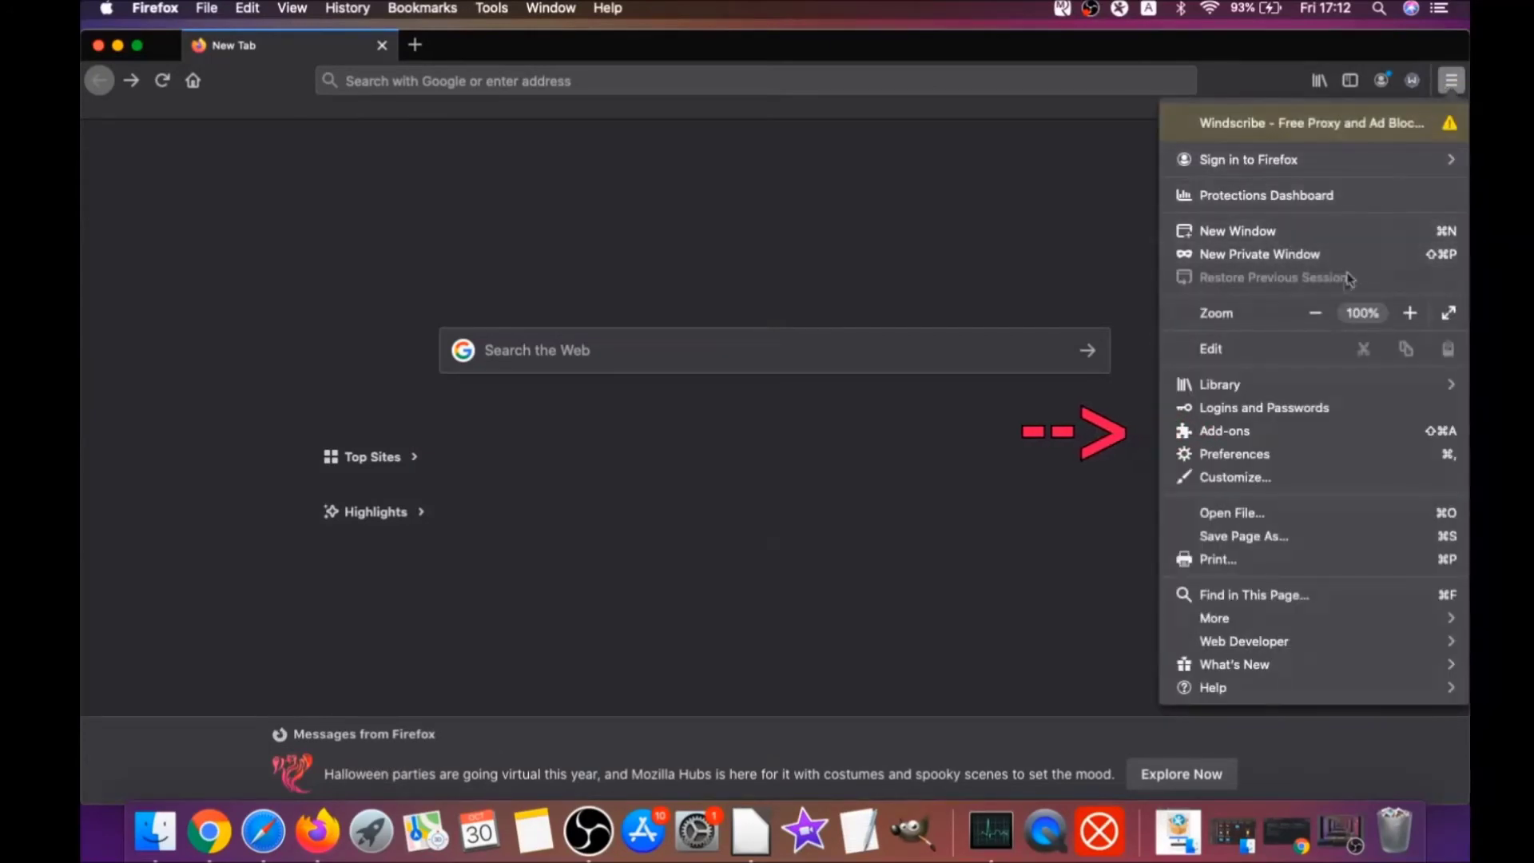
left_click(1267, 432)
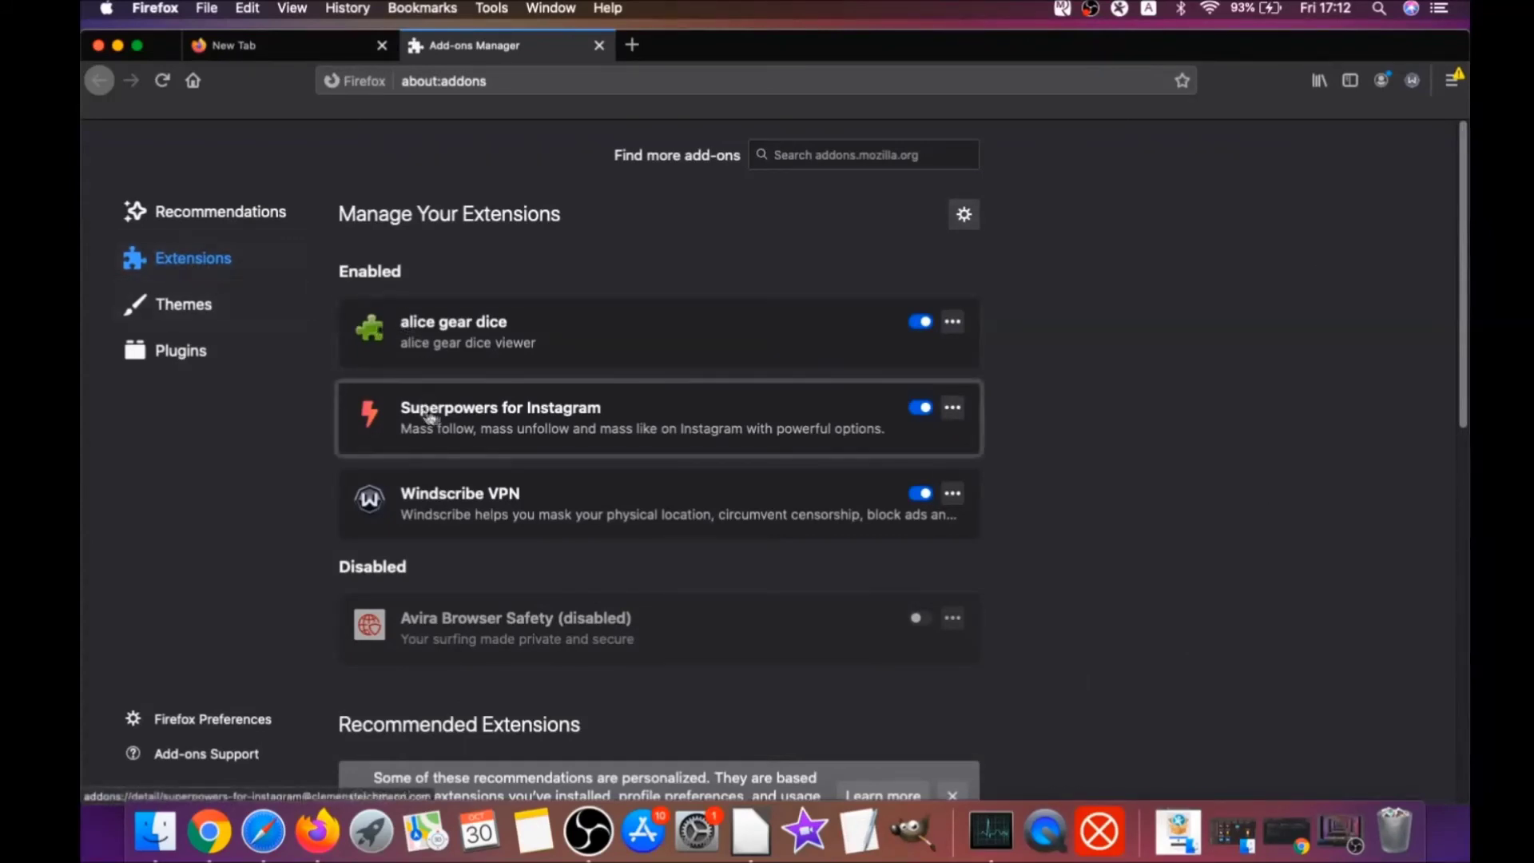
left_click(924, 408)
Step: Remove the alice gear dice and Superpowers for Instagram extensions from Firefox
left_click(924, 323)
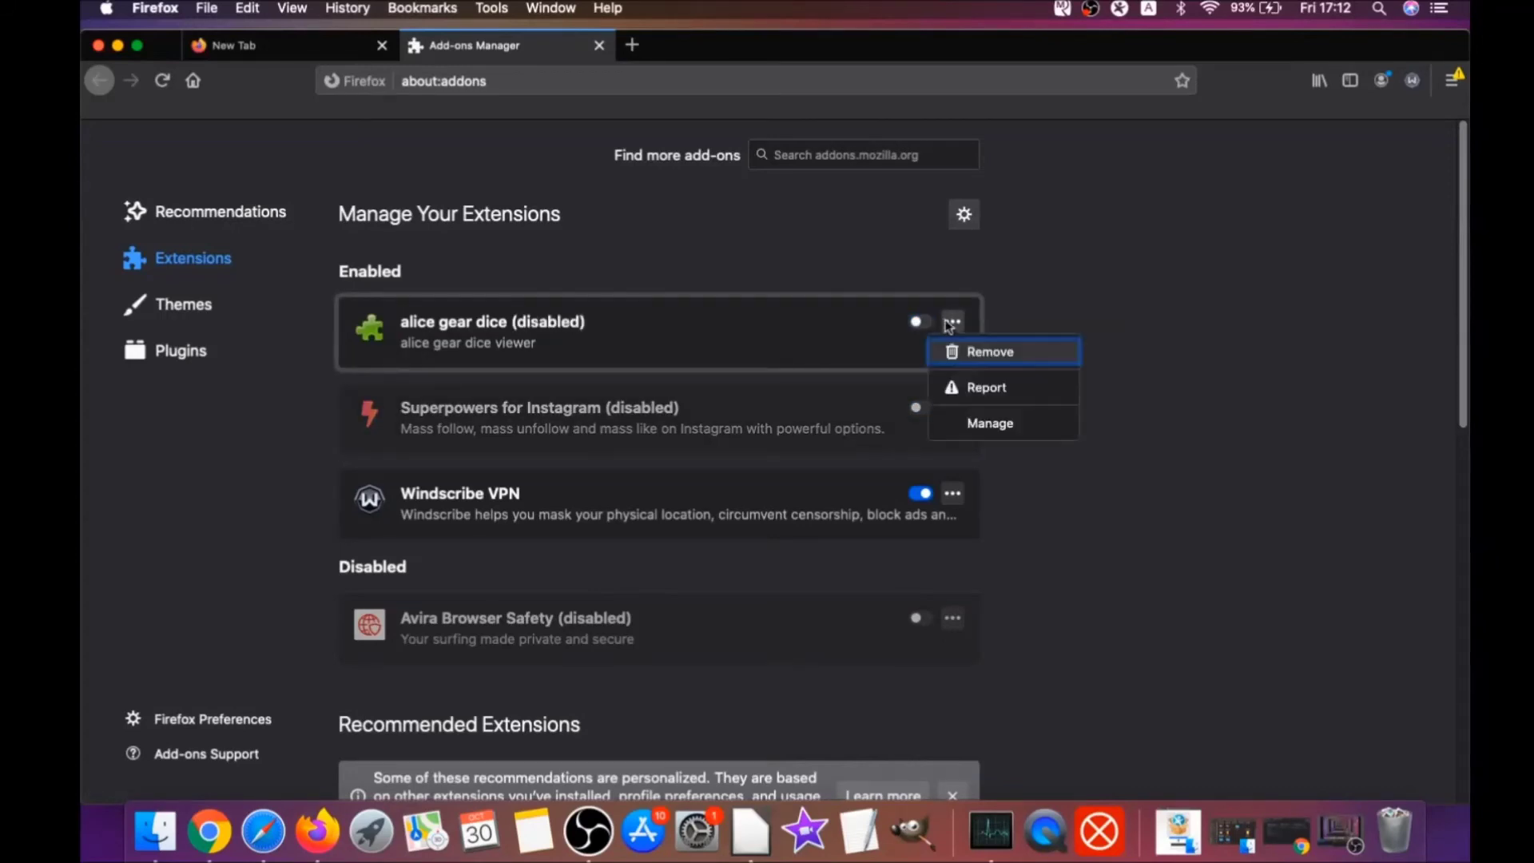
left_click(973, 353)
left_click(871, 226)
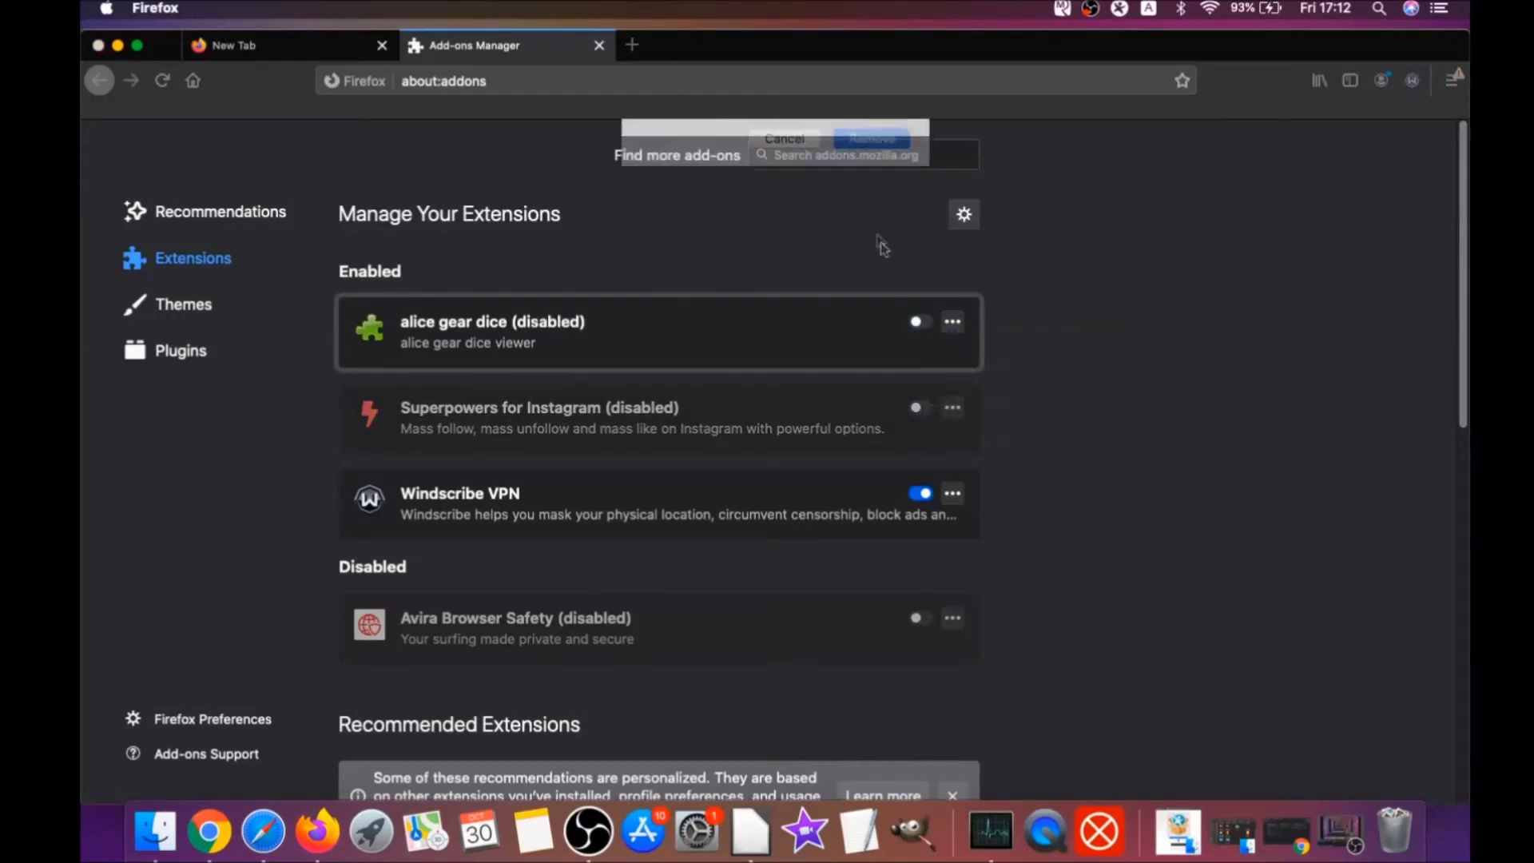
left_click(952, 384)
left_click(966, 414)
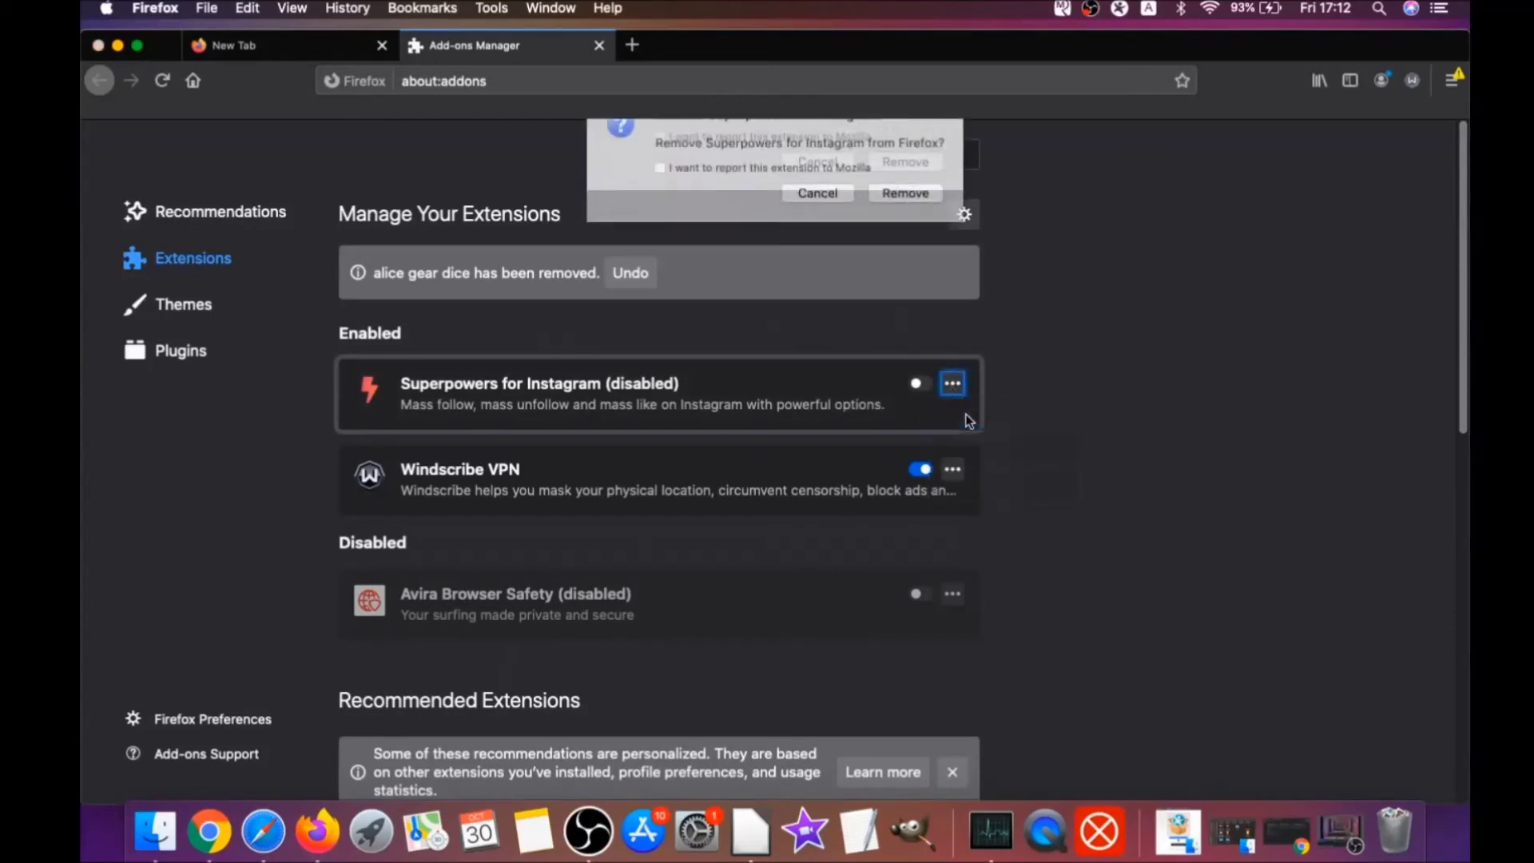
left_click(906, 214)
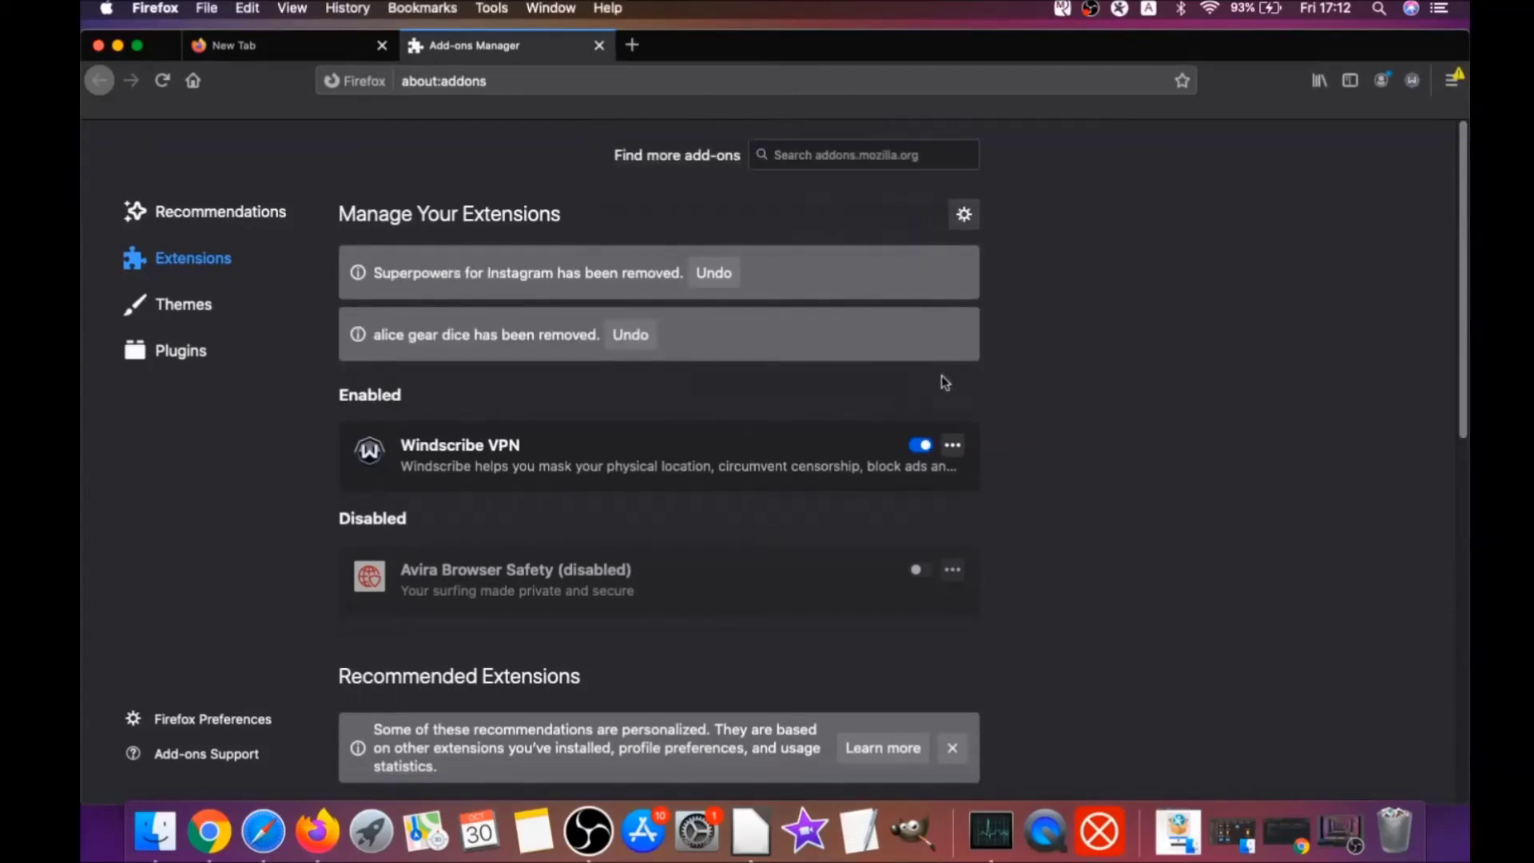
Step: Refresh Firefox to its defaults from the about:support troubleshooting page
left_click(462, 83)
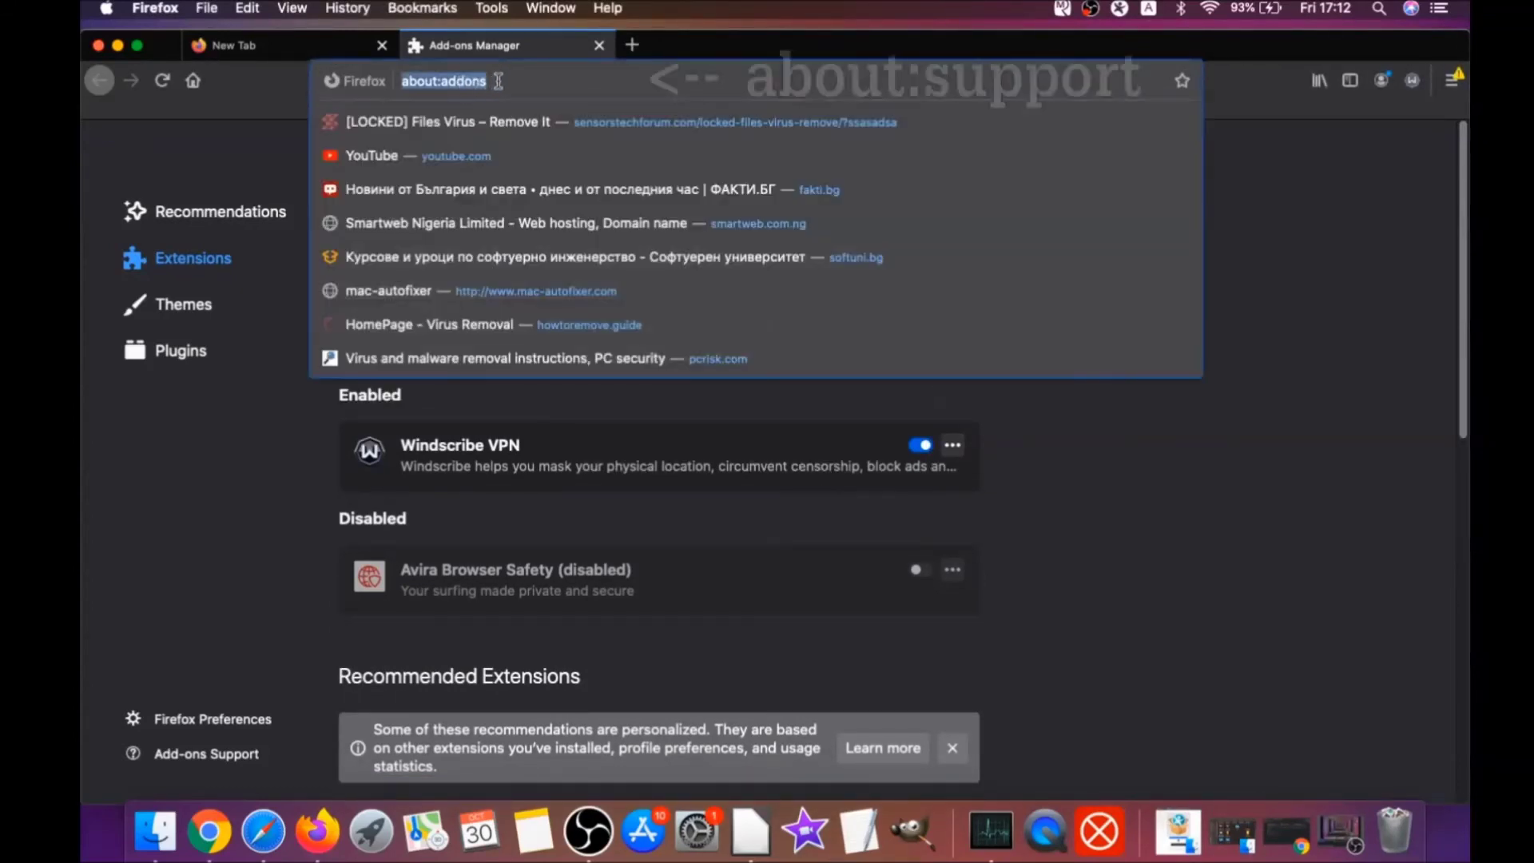
type("a")
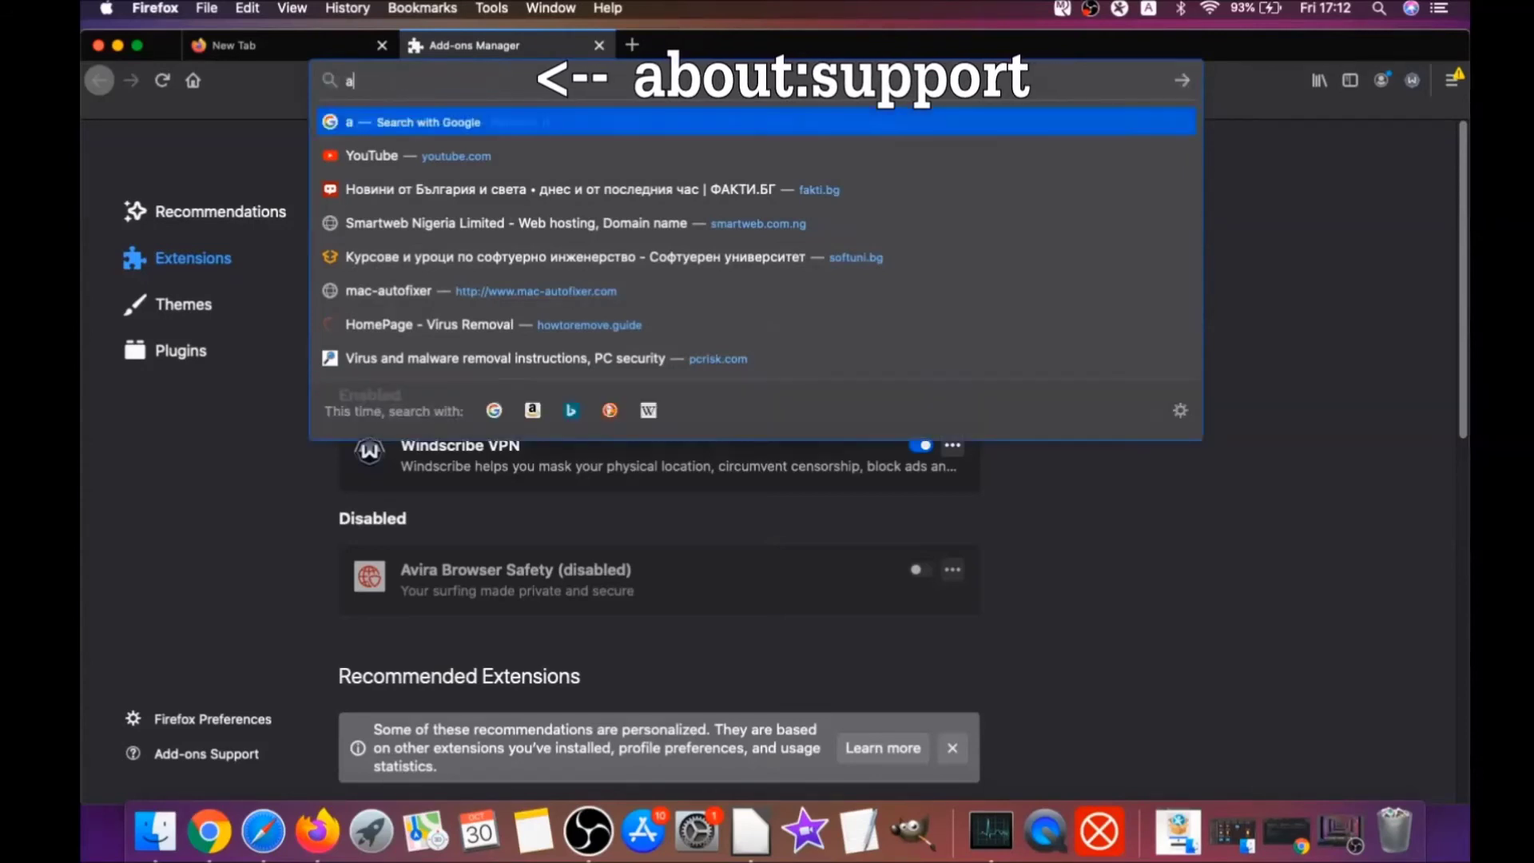
type("bout:support")
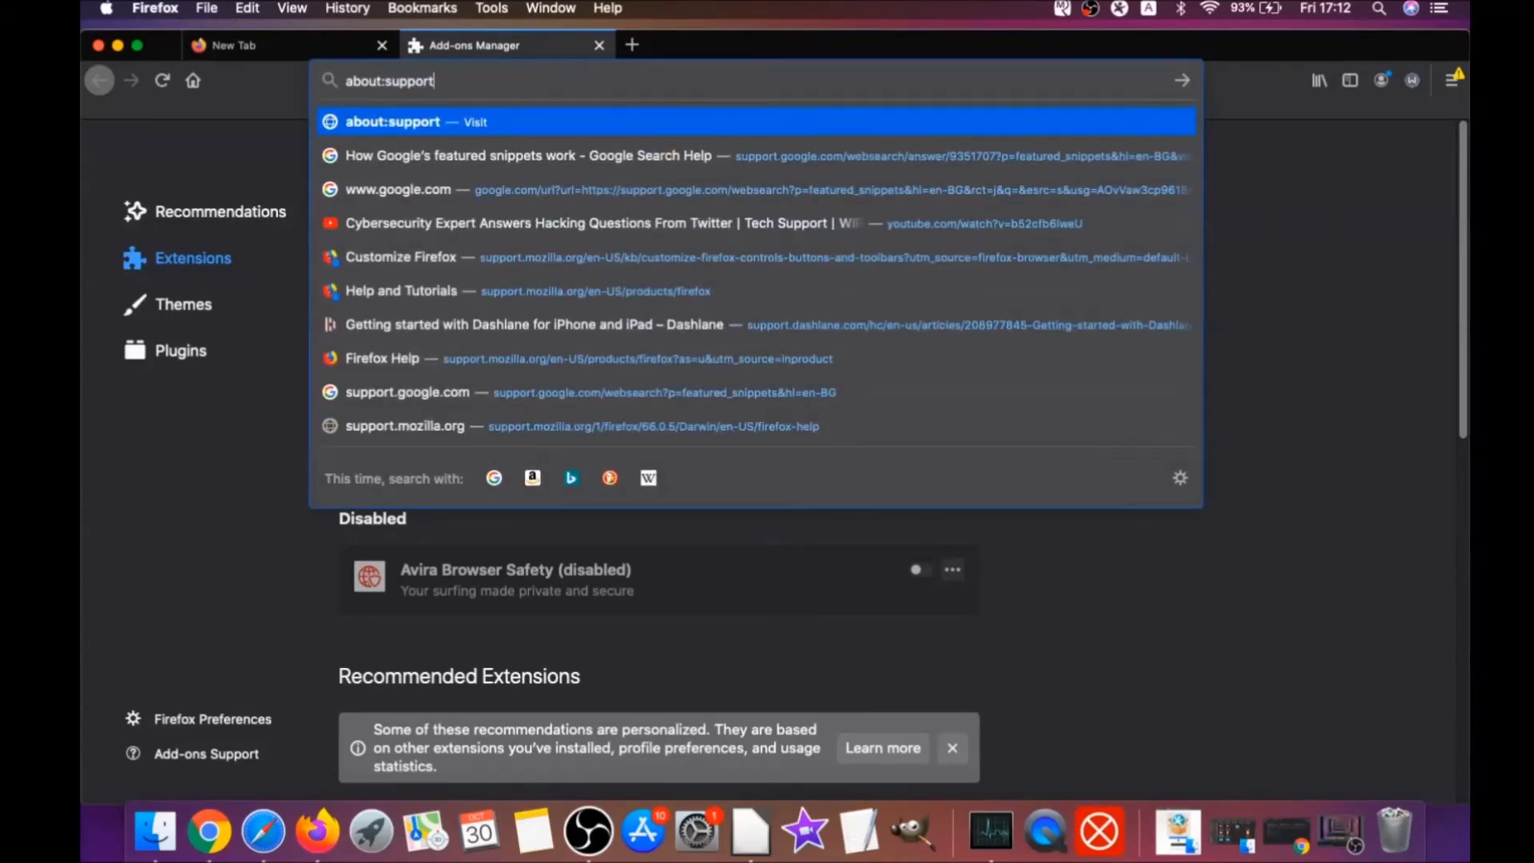
key("Return")
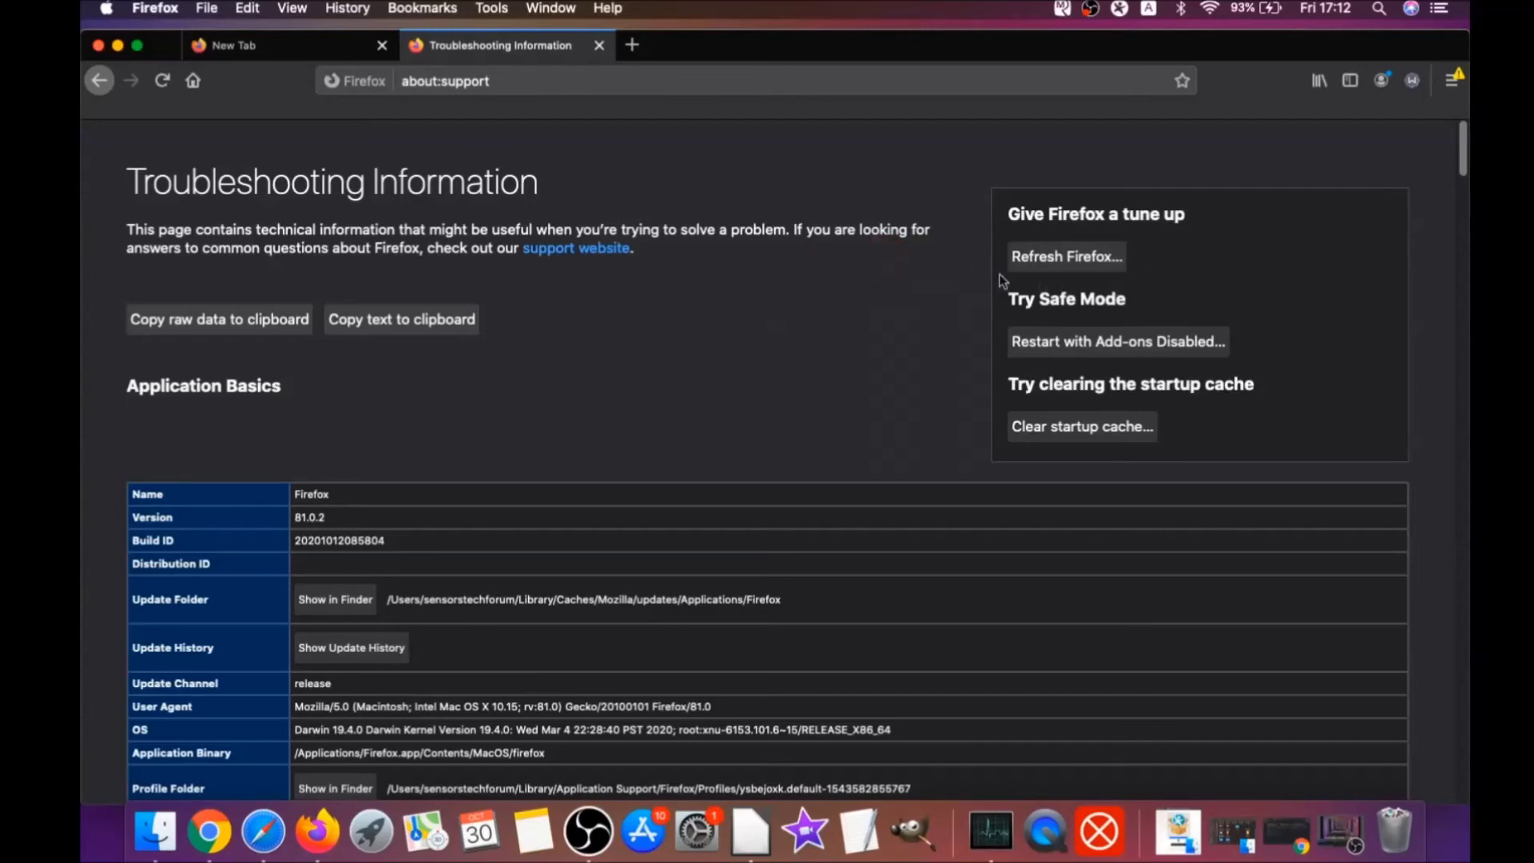
left_click(1066, 257)
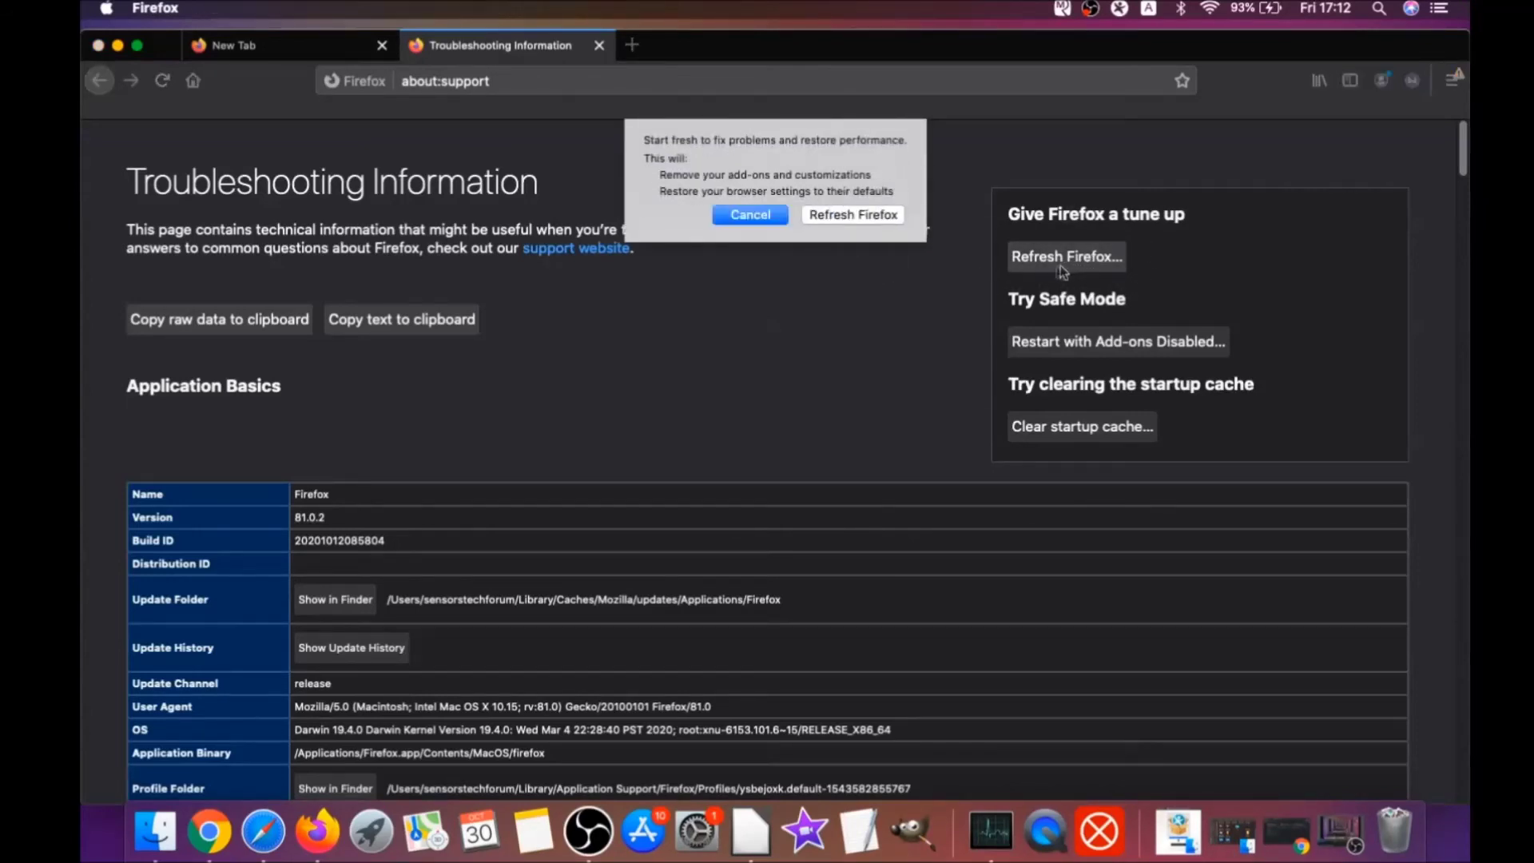
left_click(852, 216)
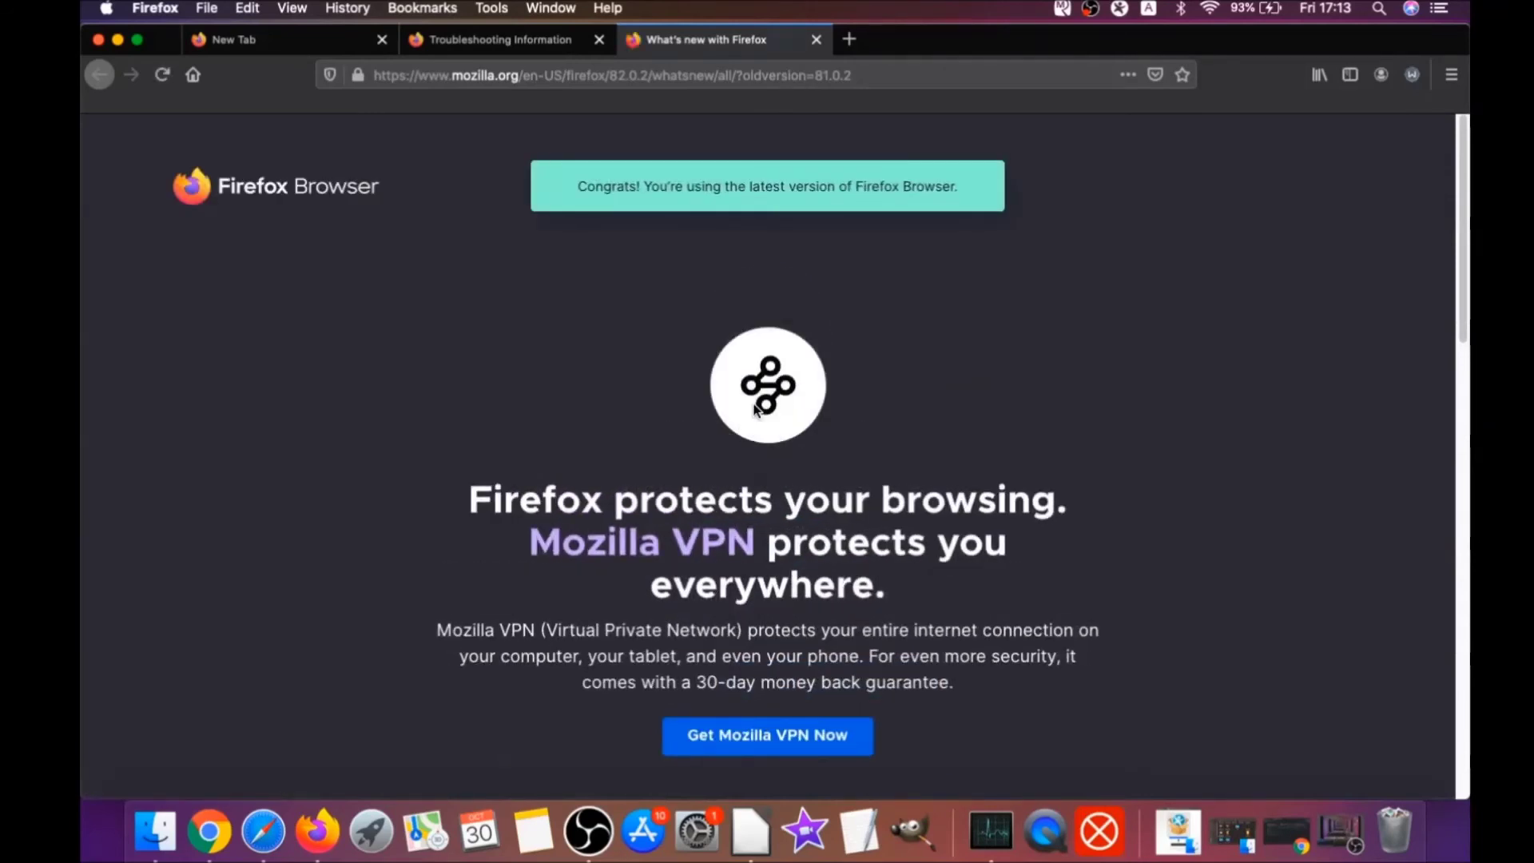
left_click_drag(579, 186, 953, 183)
scroll(713, 371, "down", 4)
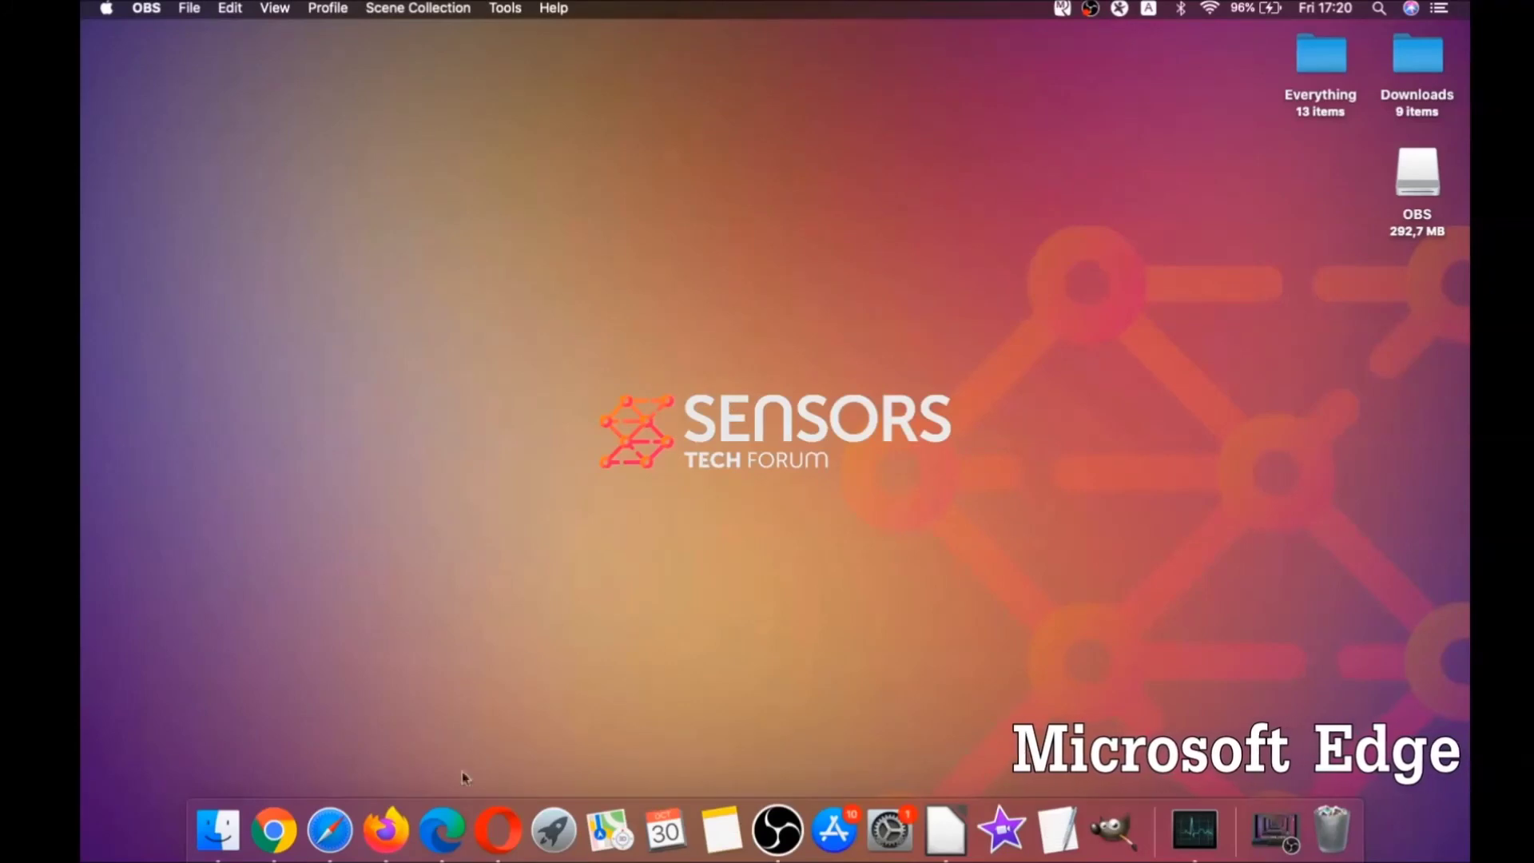
Step: Clear Edge's browsing data for All time, including autofill form data, at edge://settings/clearBrowserData
left_click(440, 823)
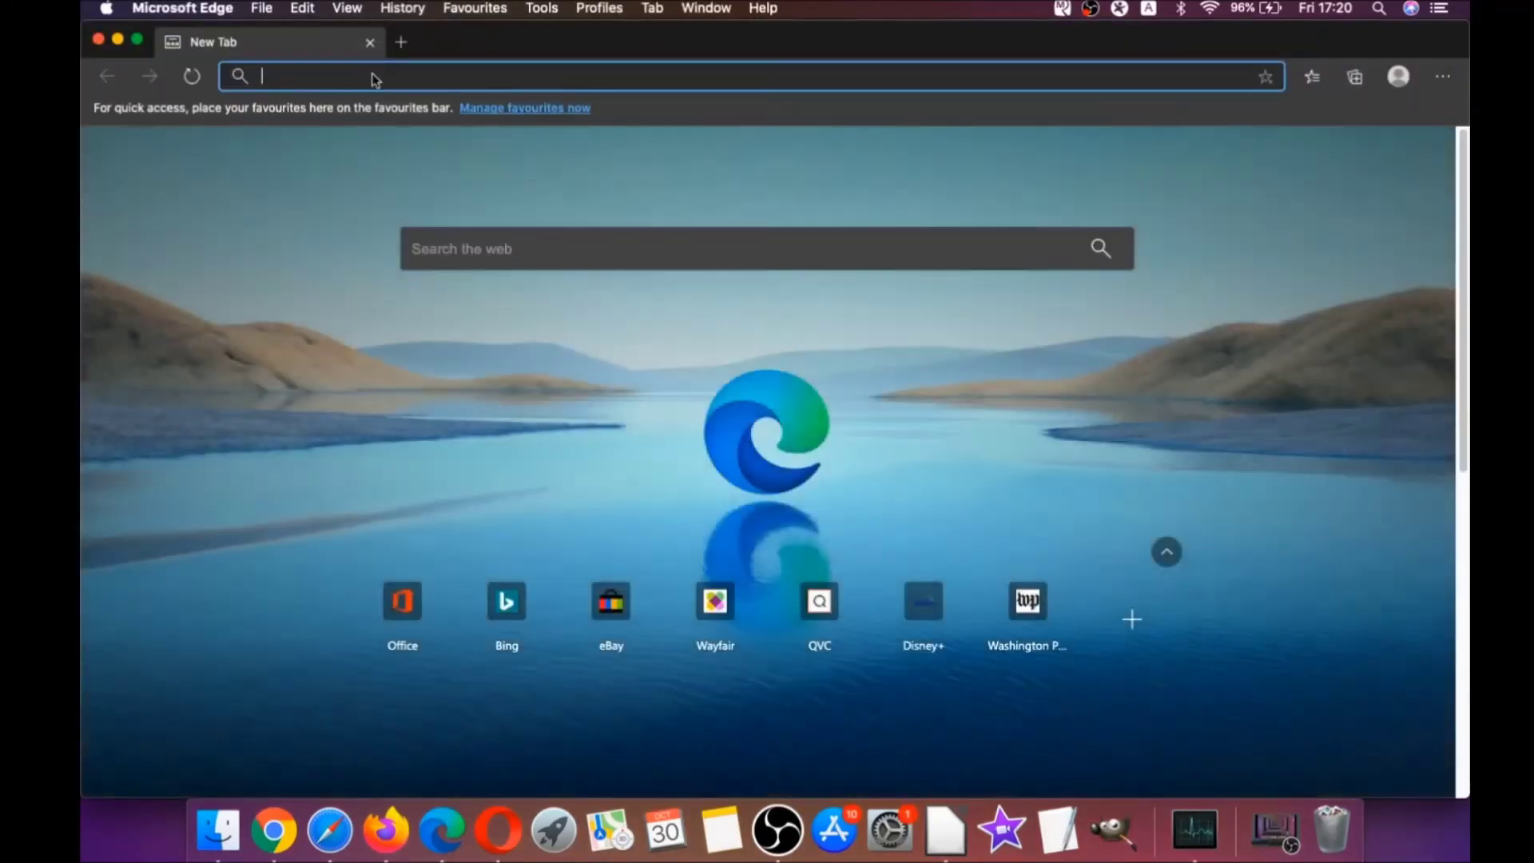
type("edge:")
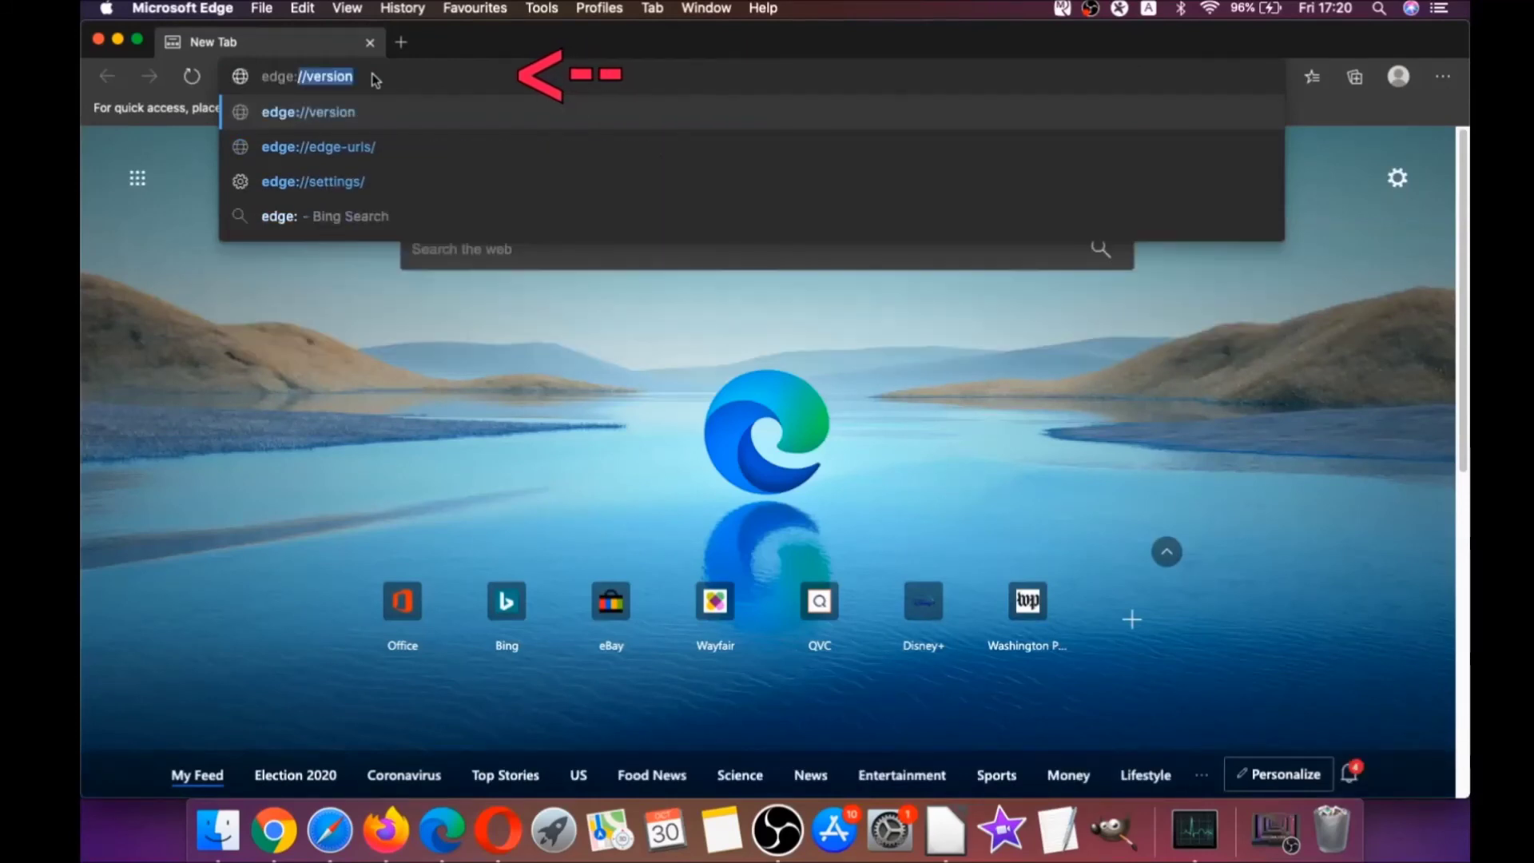
type("//setting")
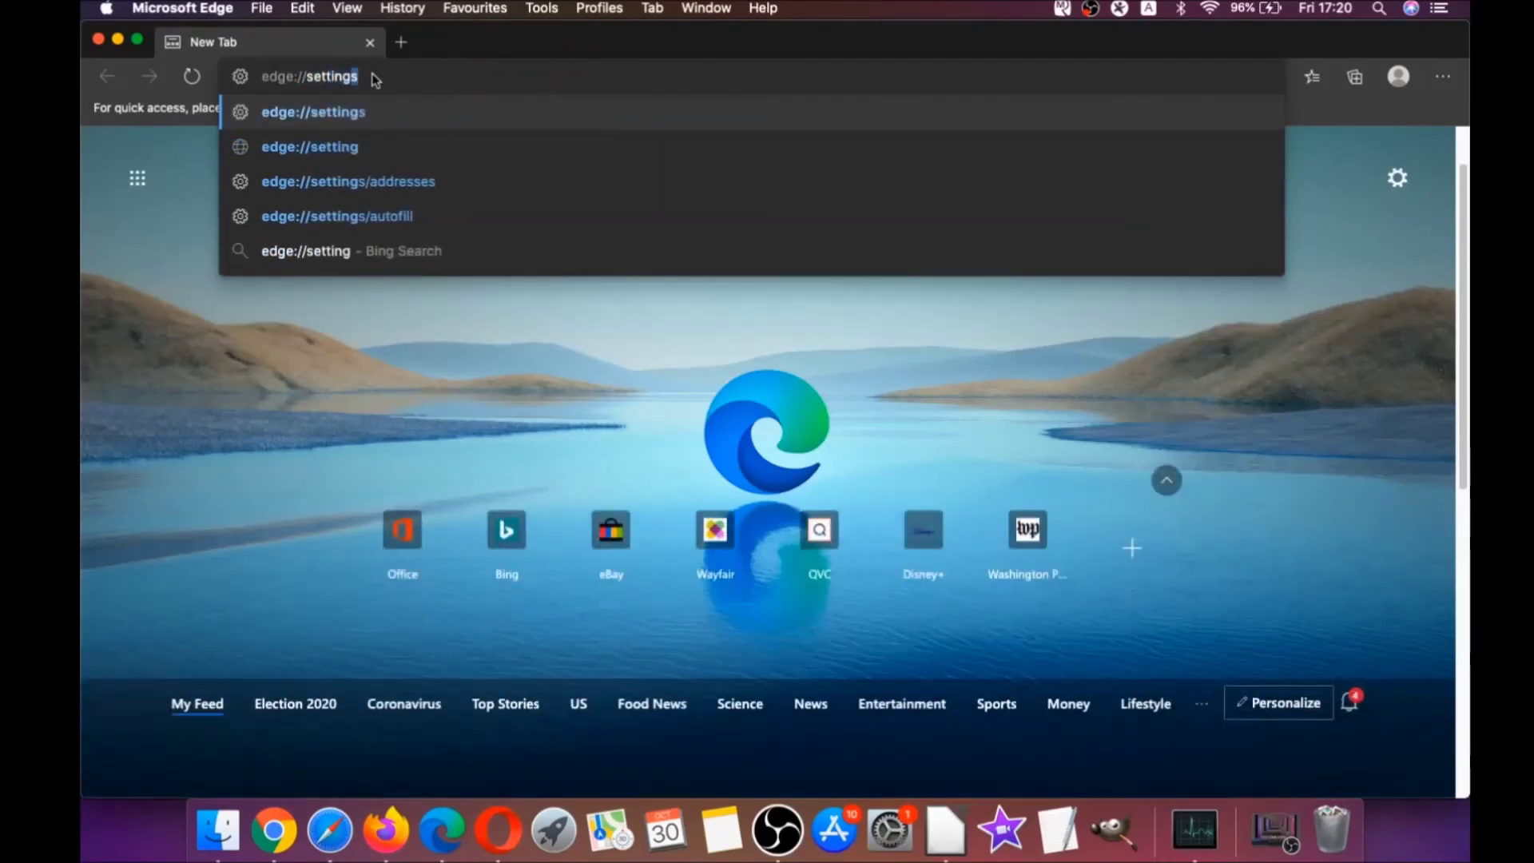
type("s/clearBrowserData")
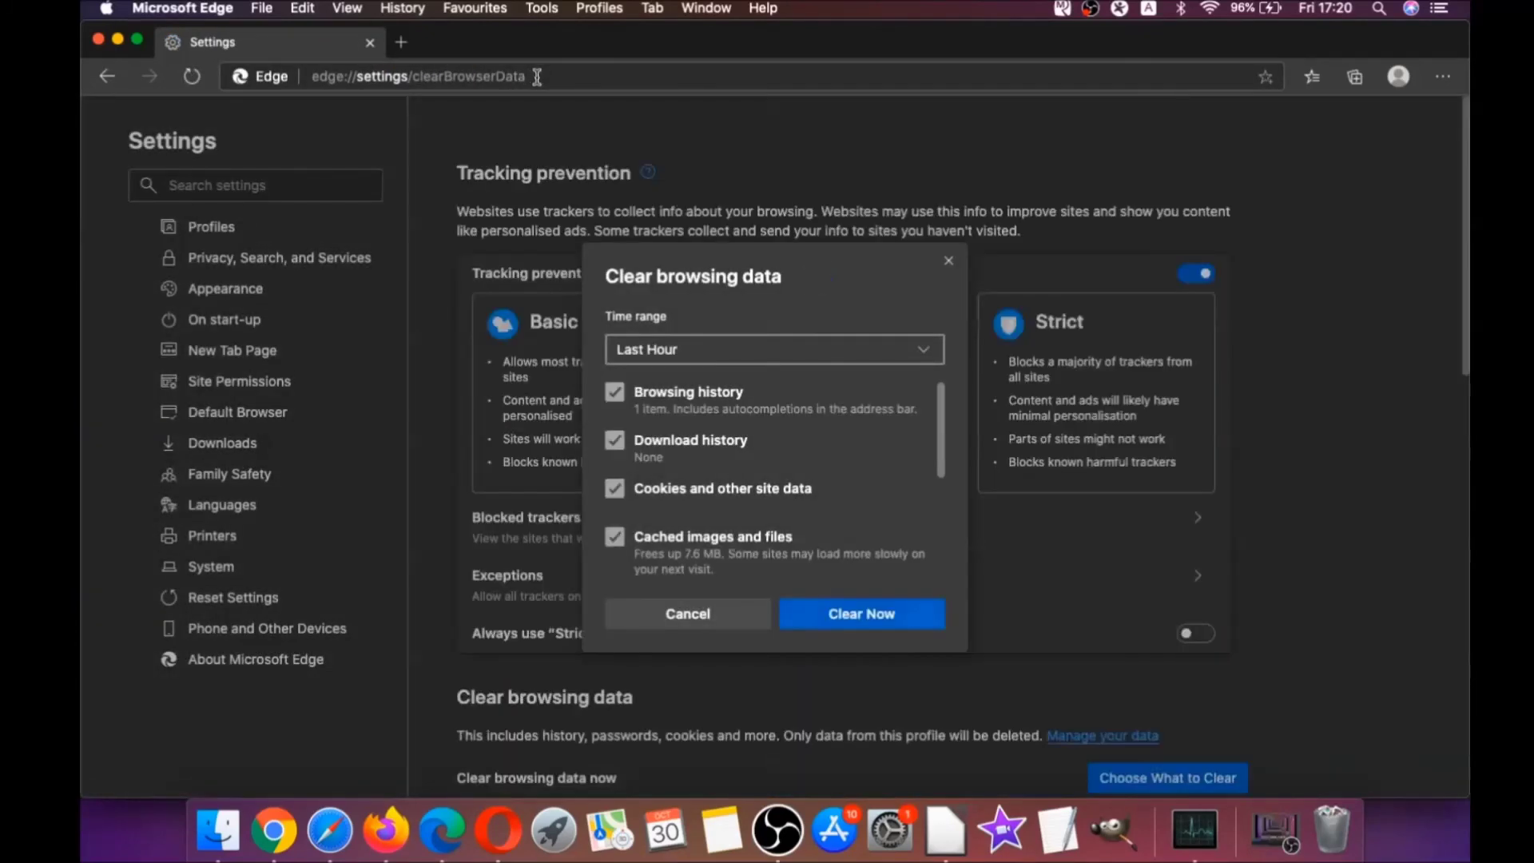
left_click(711, 351)
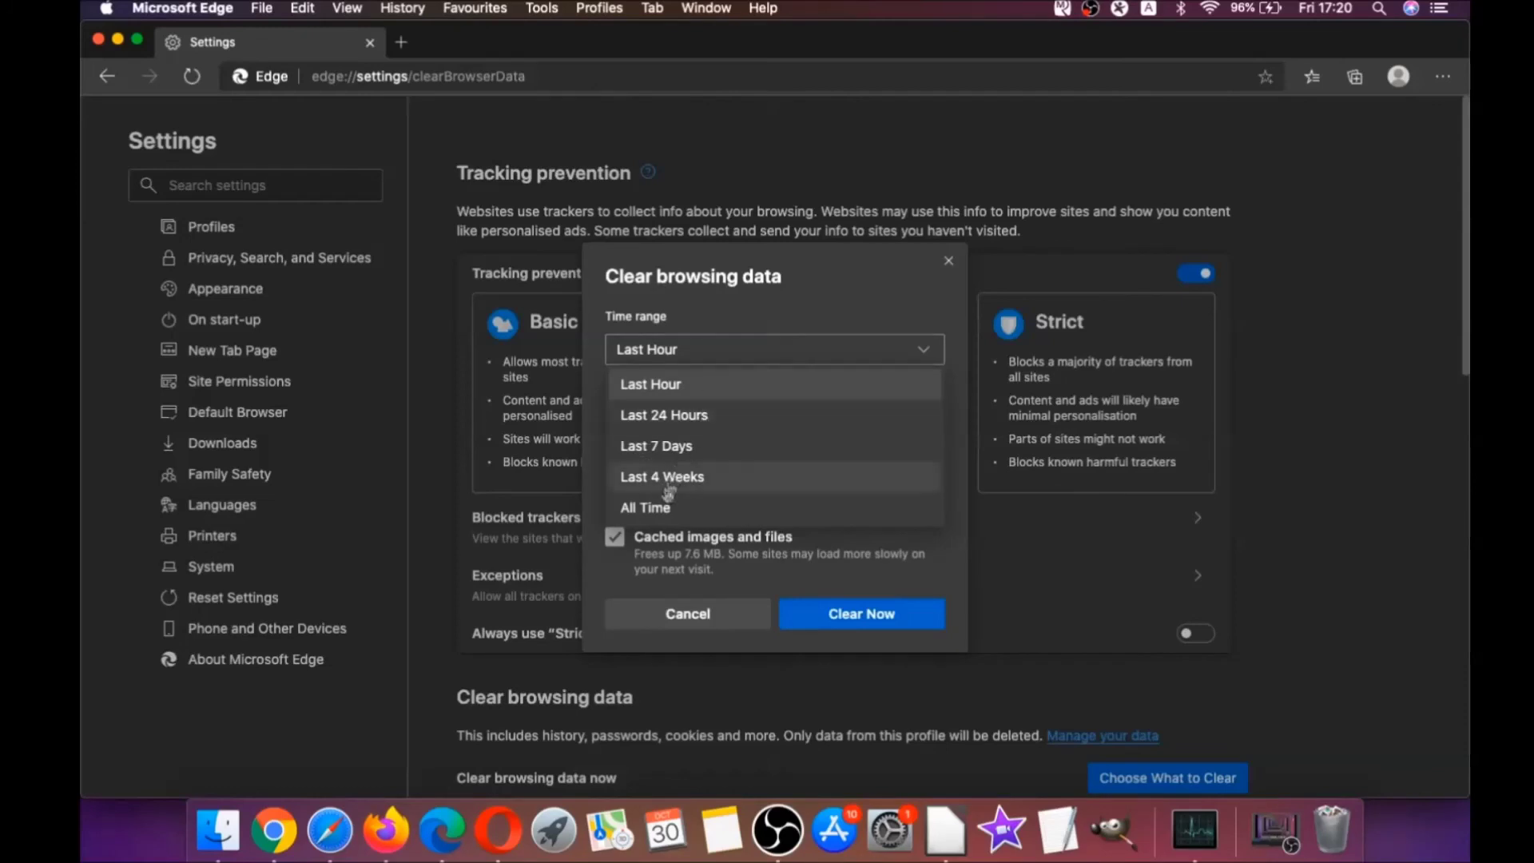
left_click(657, 508)
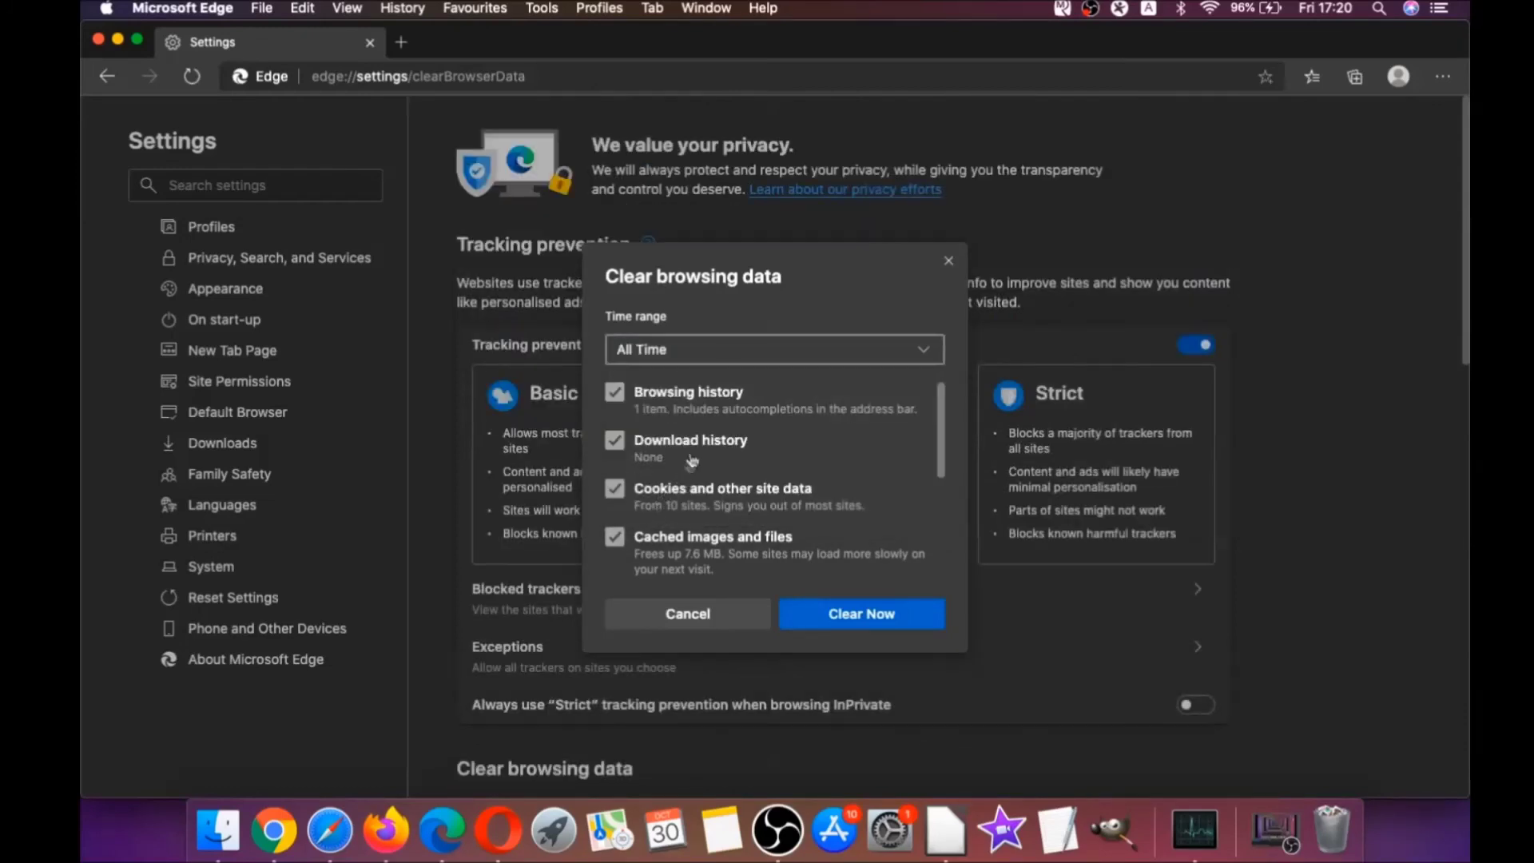
scroll(691, 461, "down", 2)
scroll(714, 426, "down", 3)
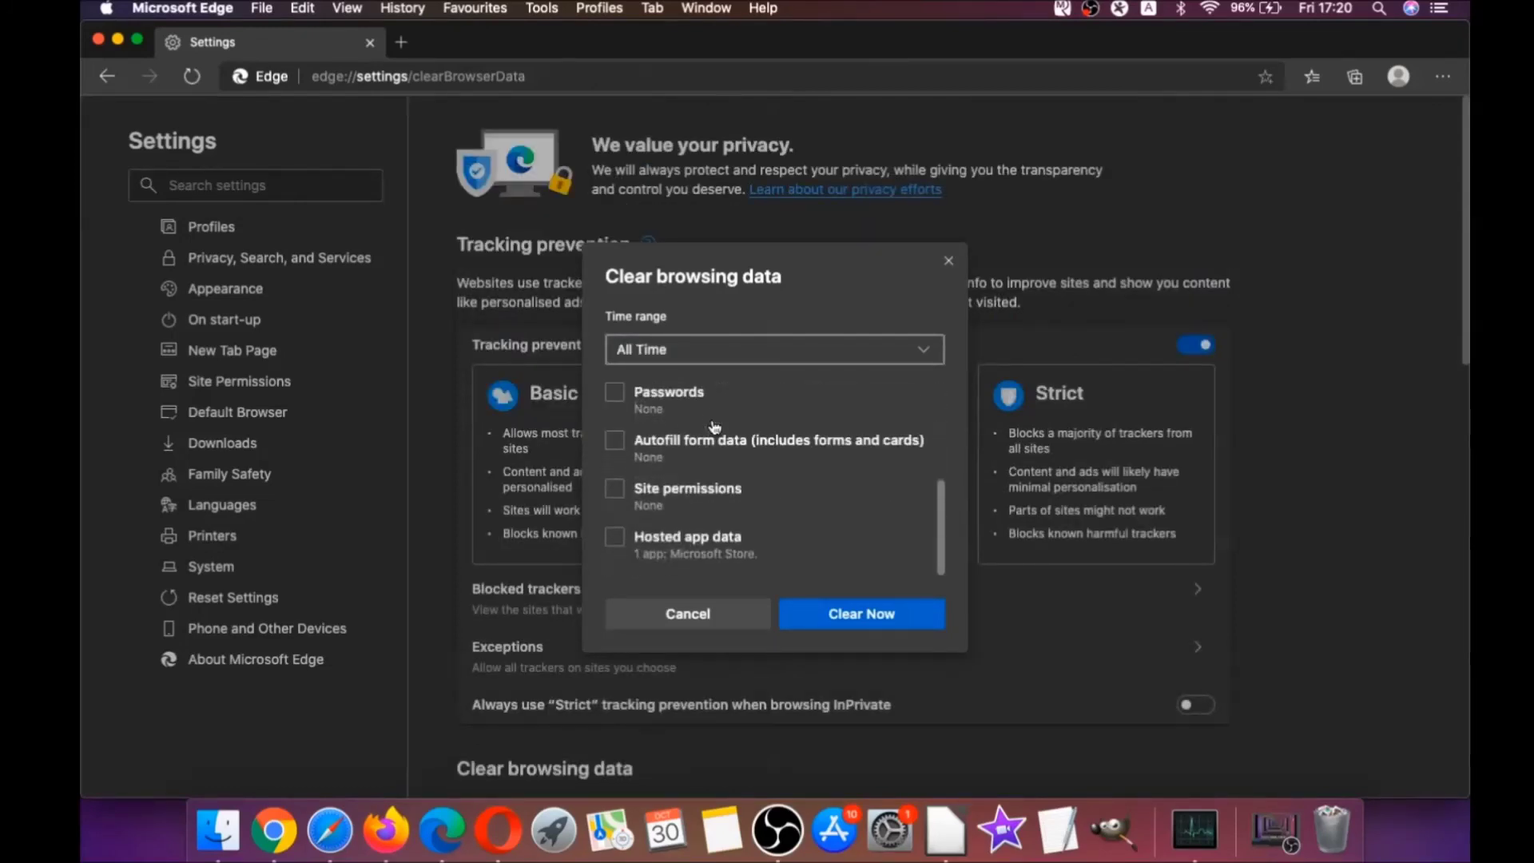
left_click(613, 442)
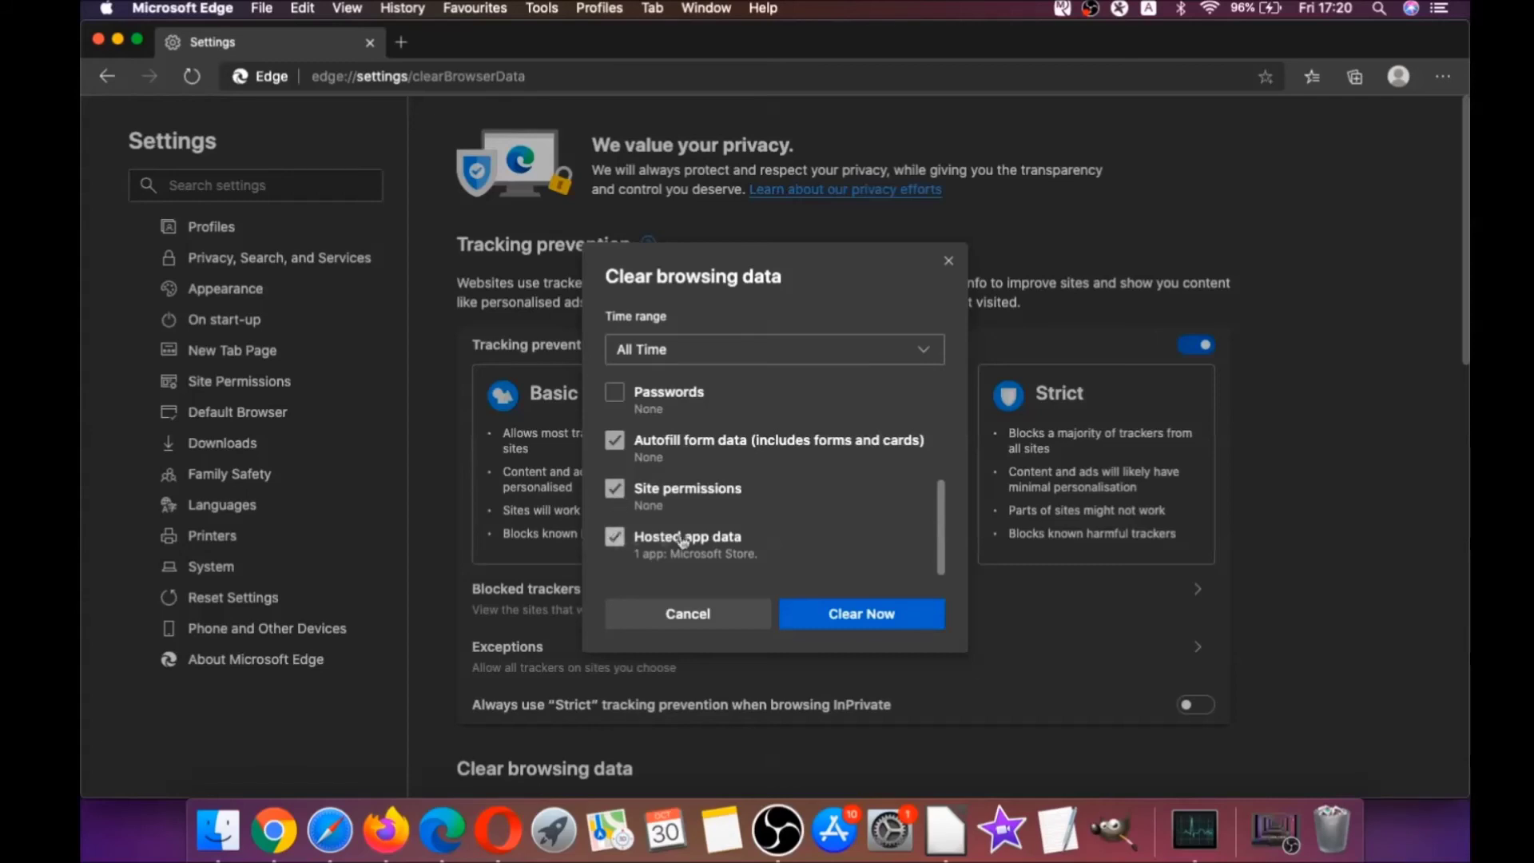
left_click(838, 612)
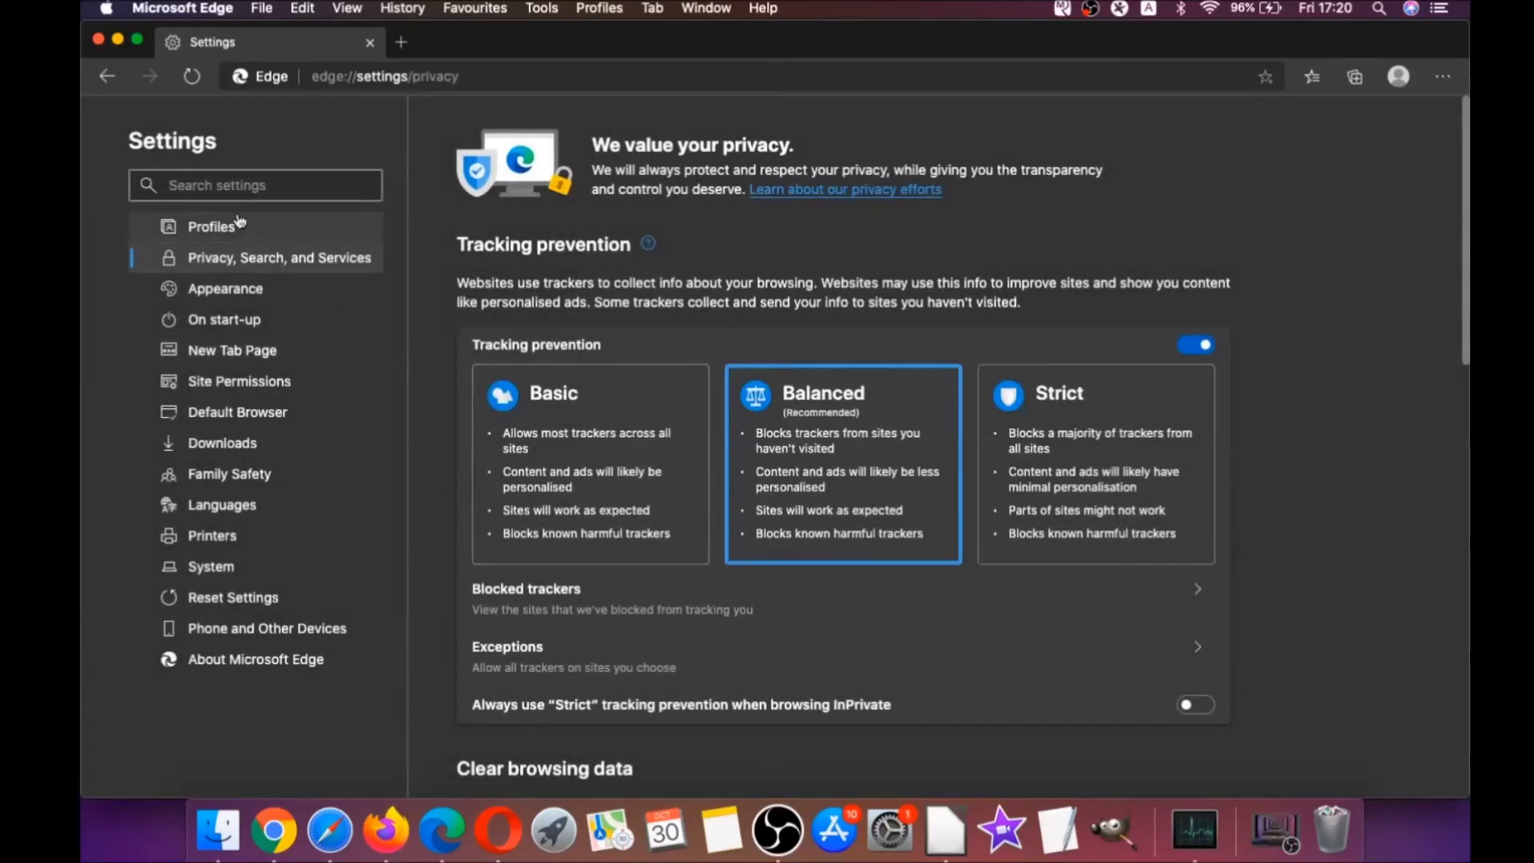
Step: Close Edge, launch and maximise Opera, and load opera://settings/clearBrowserData
left_click(98, 39)
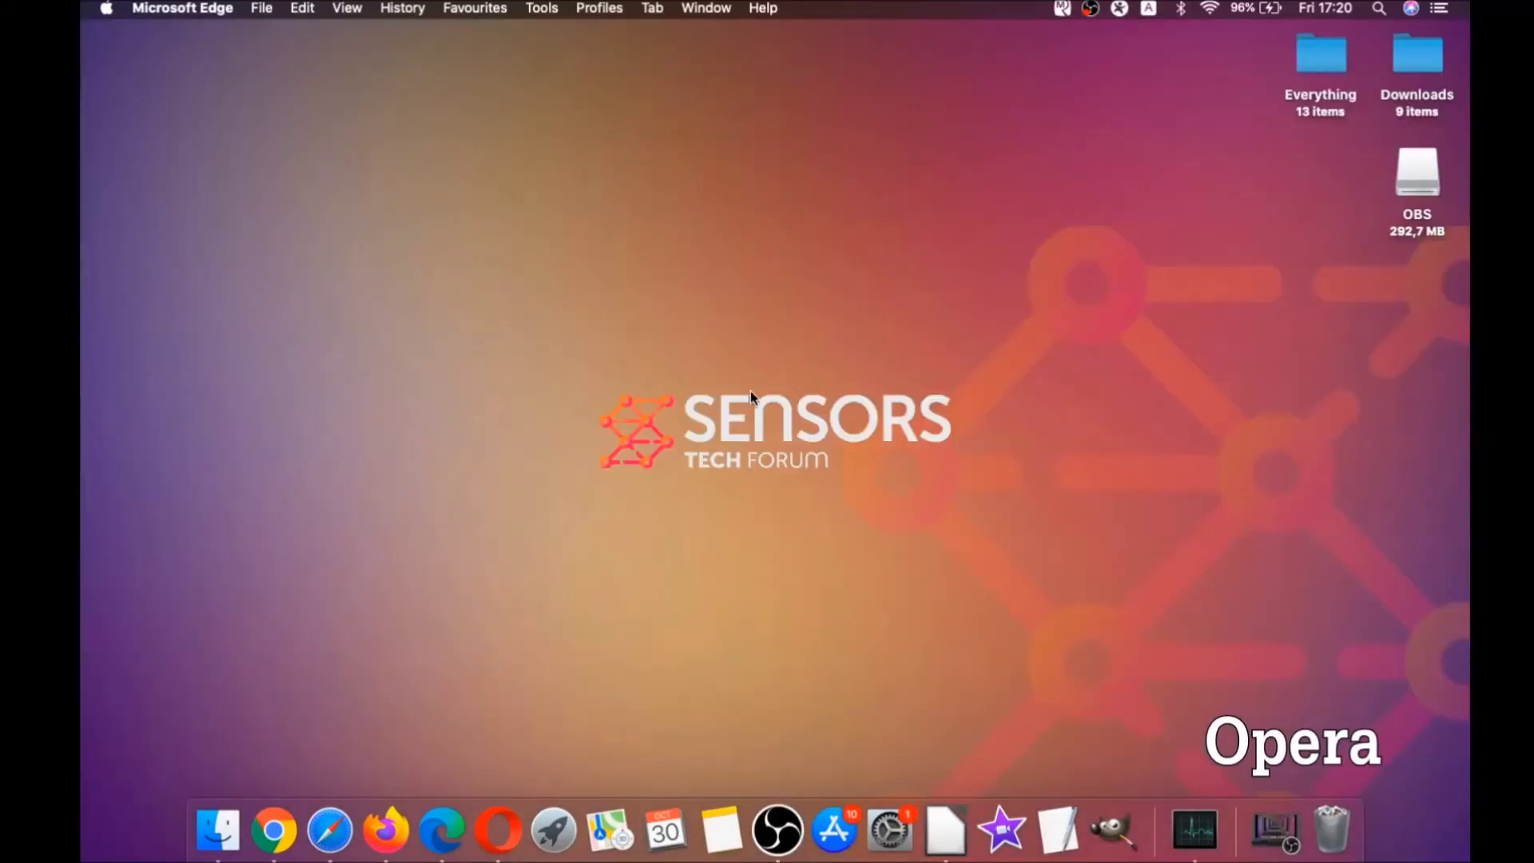
left_click(510, 820)
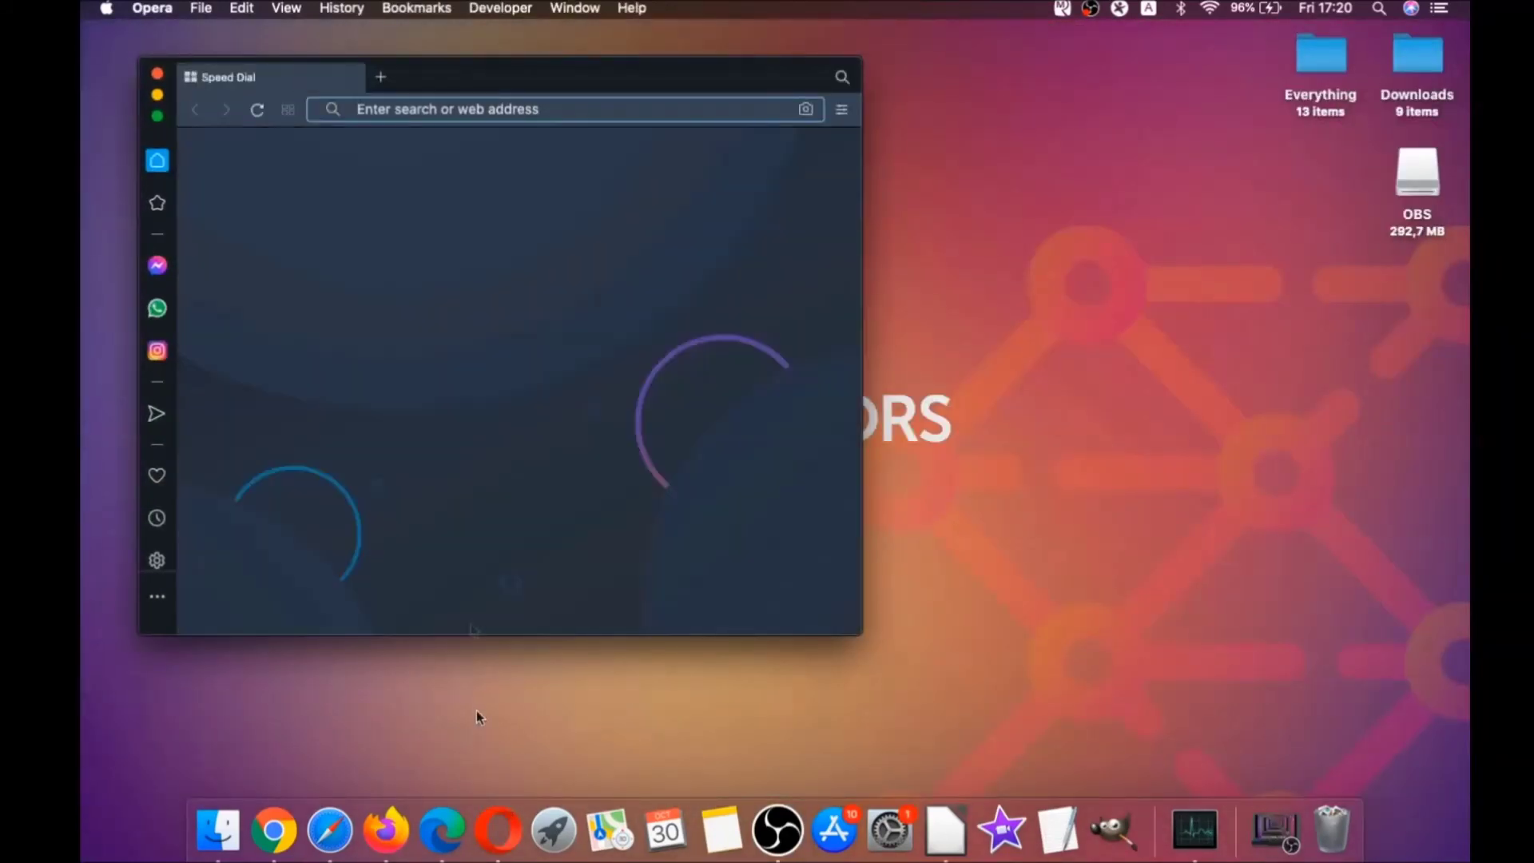
left_click(157, 116)
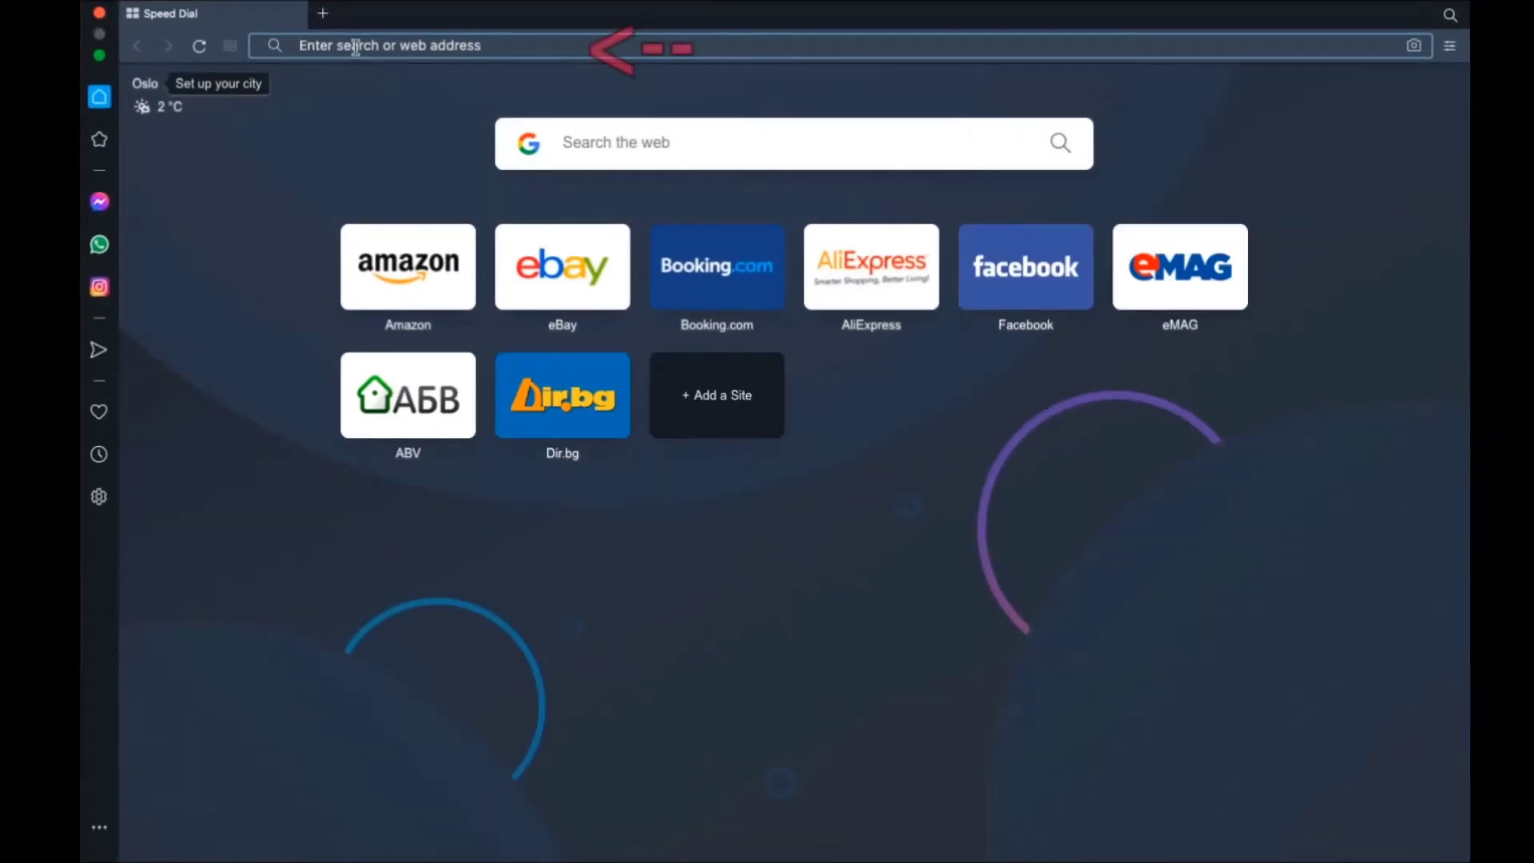
left_click(355, 47)
type("opera:")
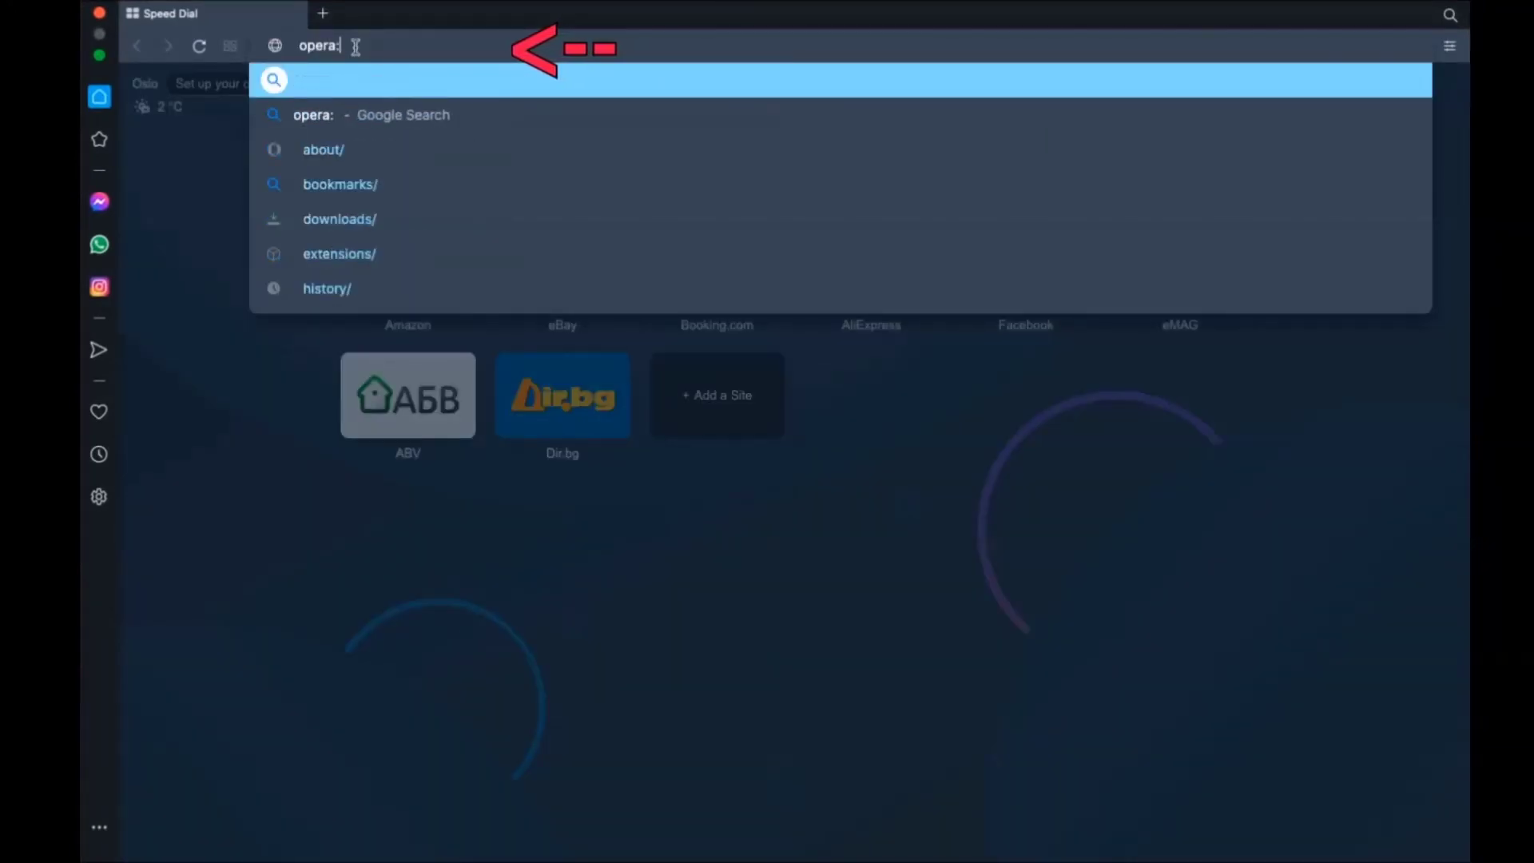
type("//setting")
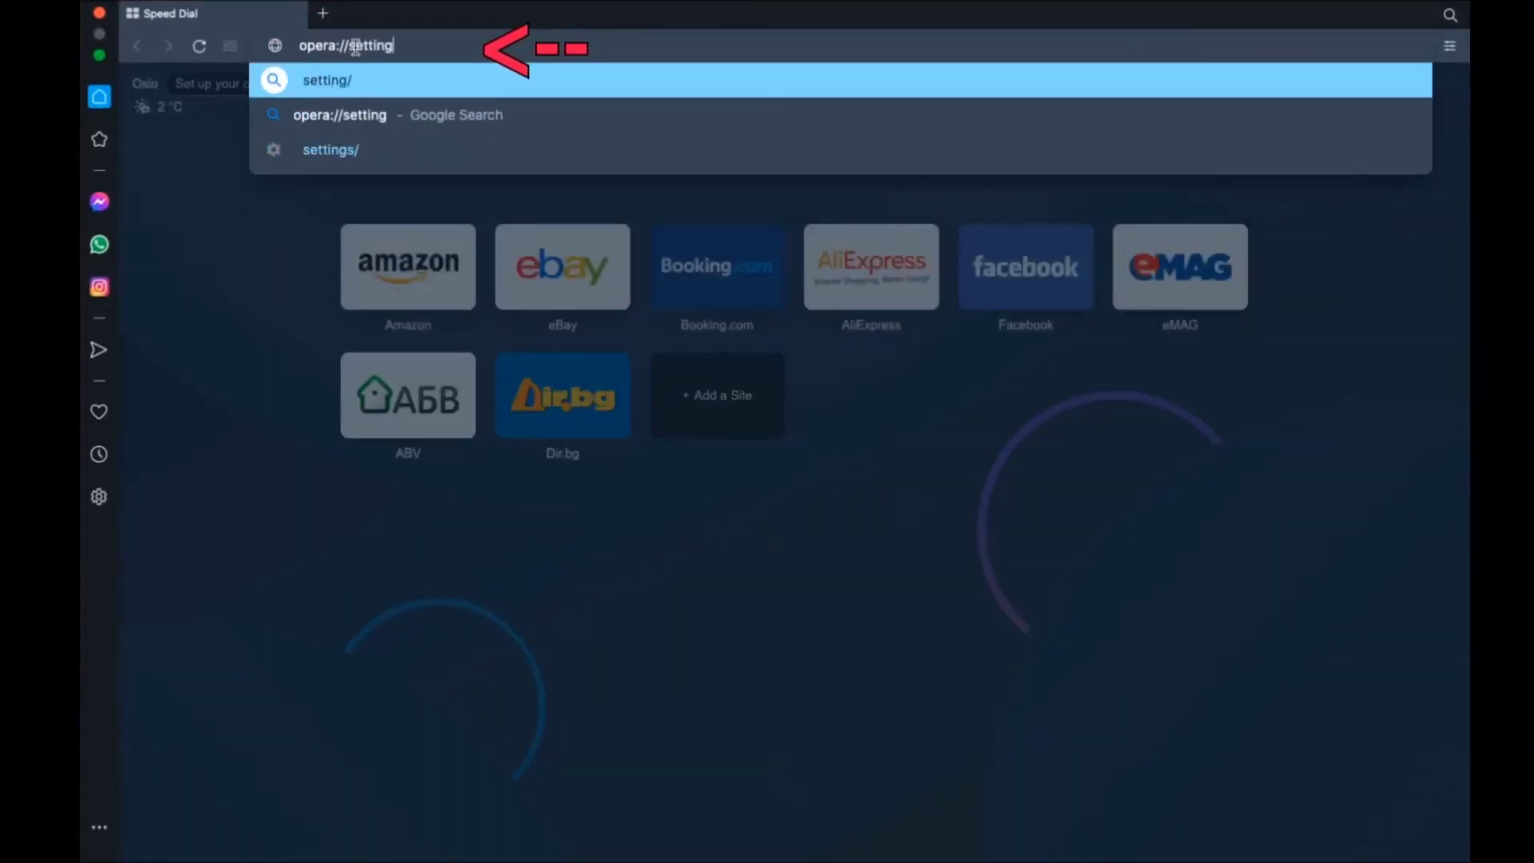
type("s/clearBrowserData")
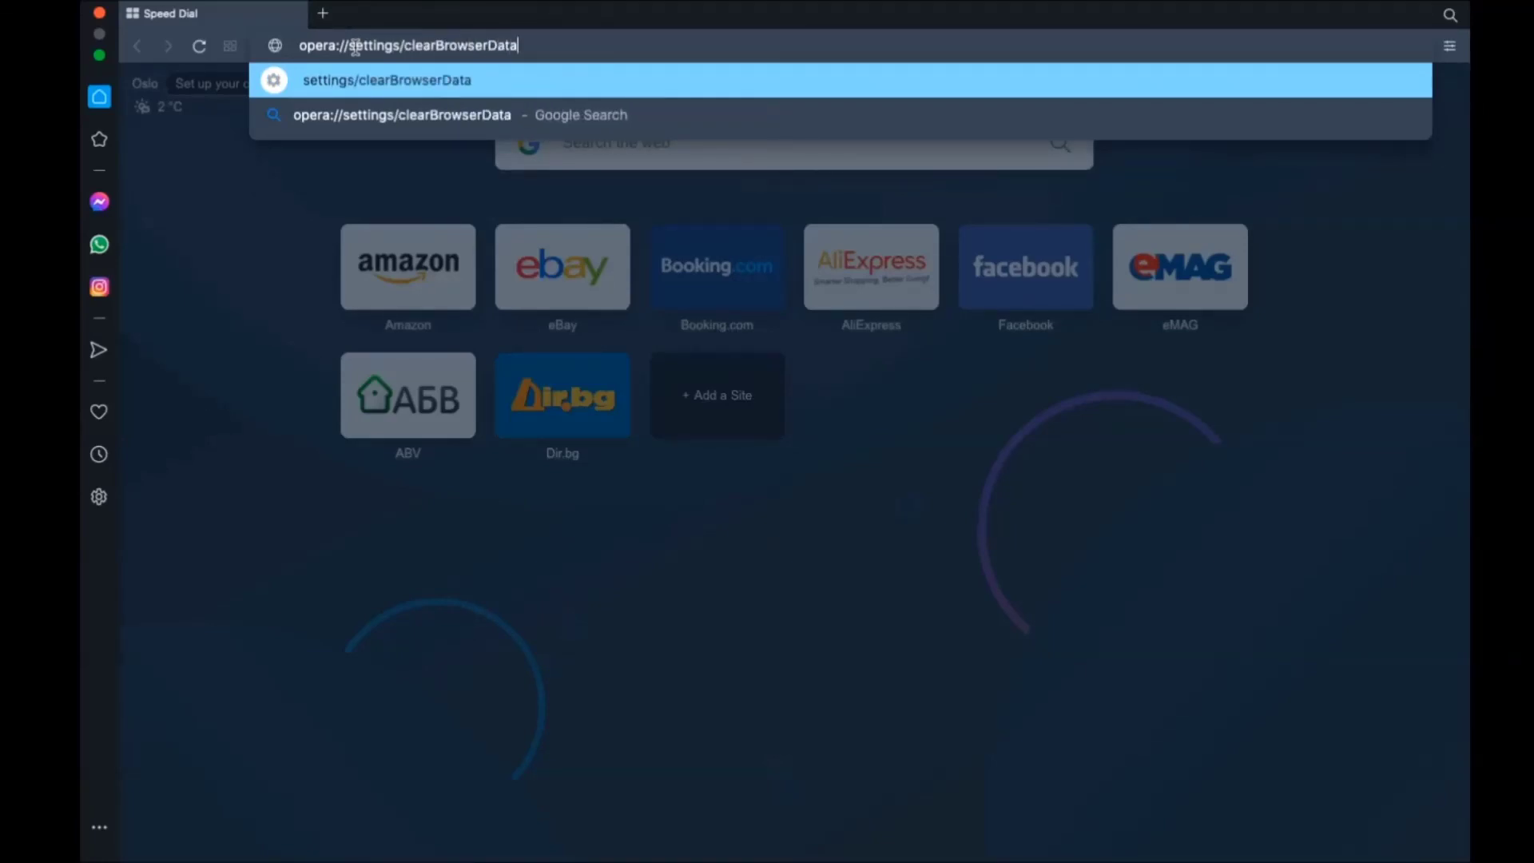
key("Return")
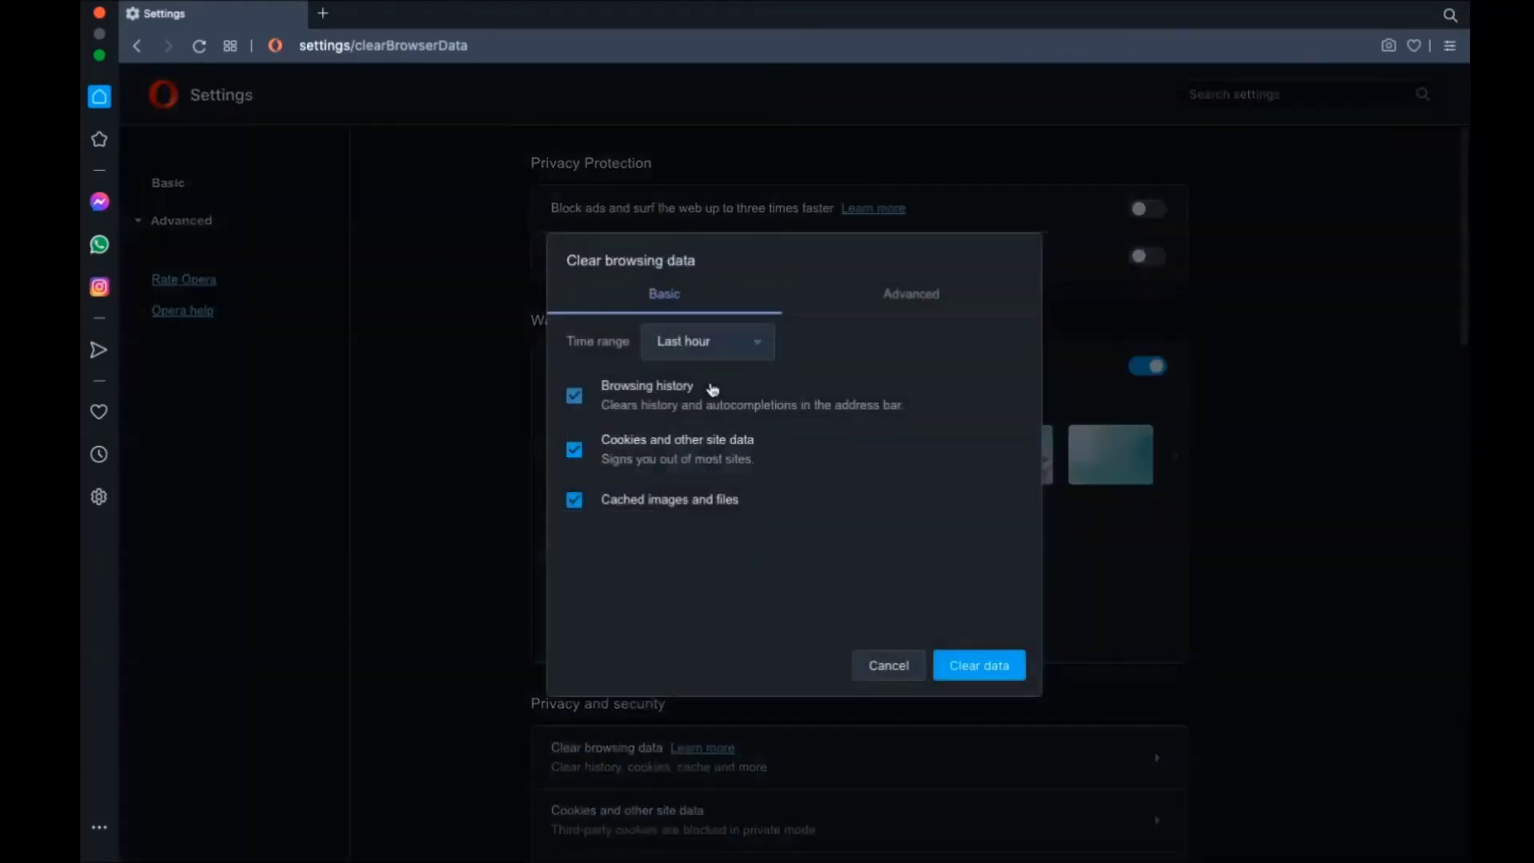
Step: Clear Opera's browsing data from the Advanced tab for all time, then close Opera
left_click(733, 348)
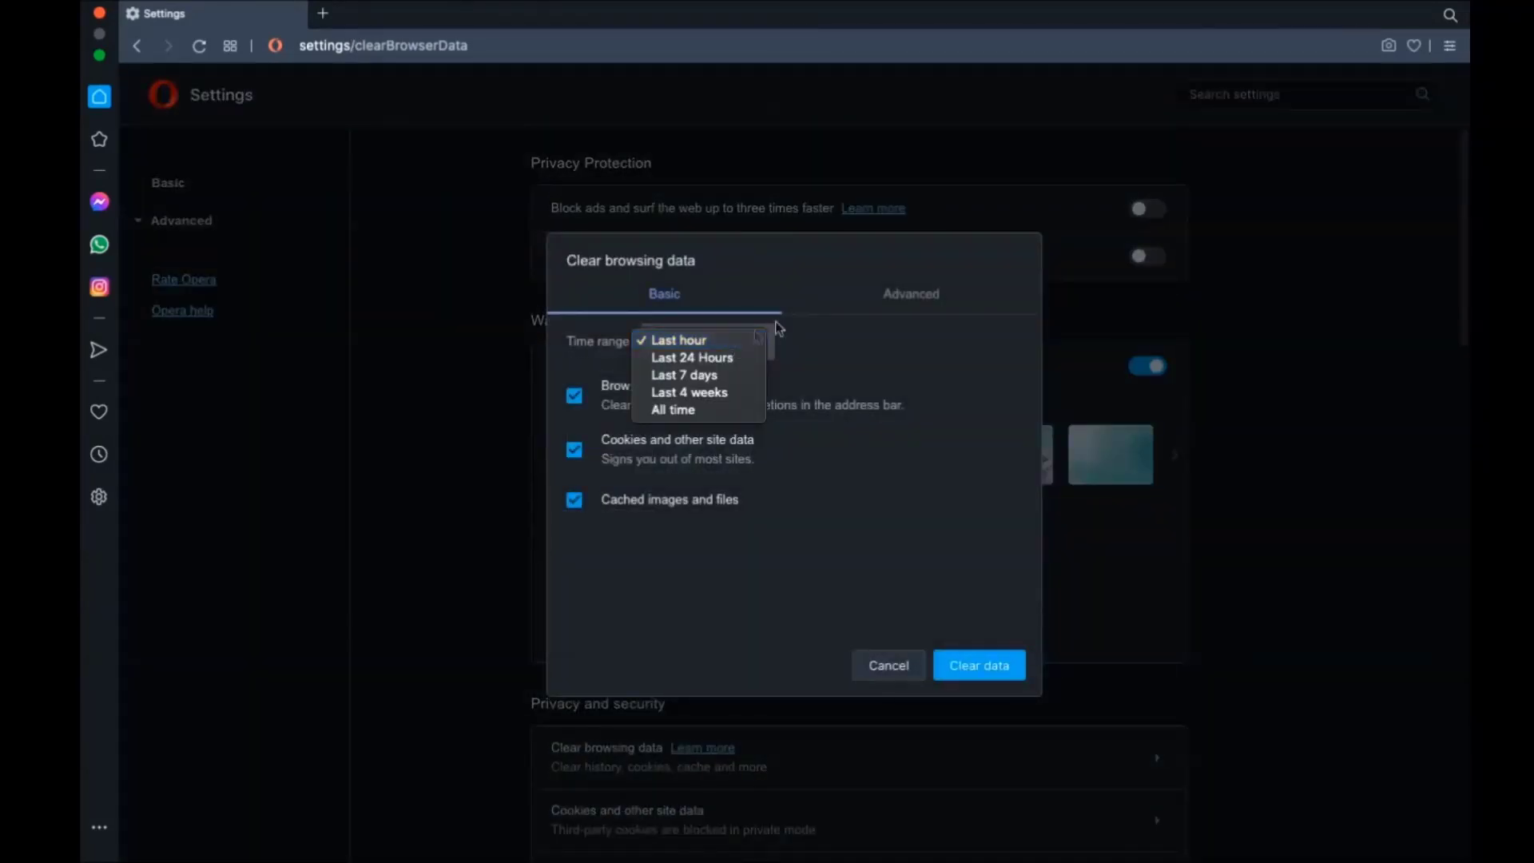
left_click(861, 304)
left_click(906, 295)
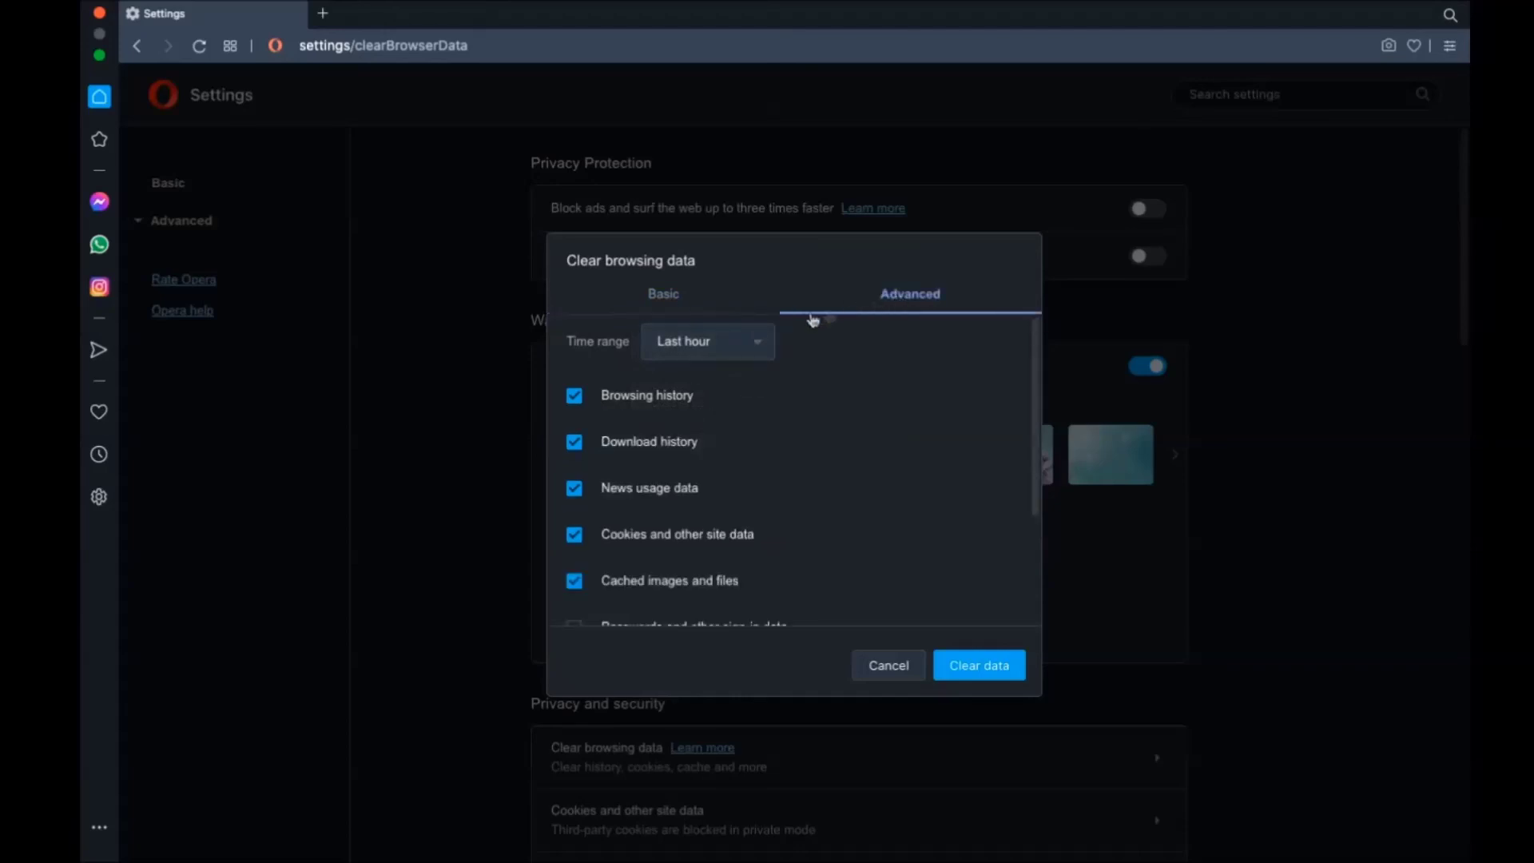
left_click(743, 345)
left_click(709, 413)
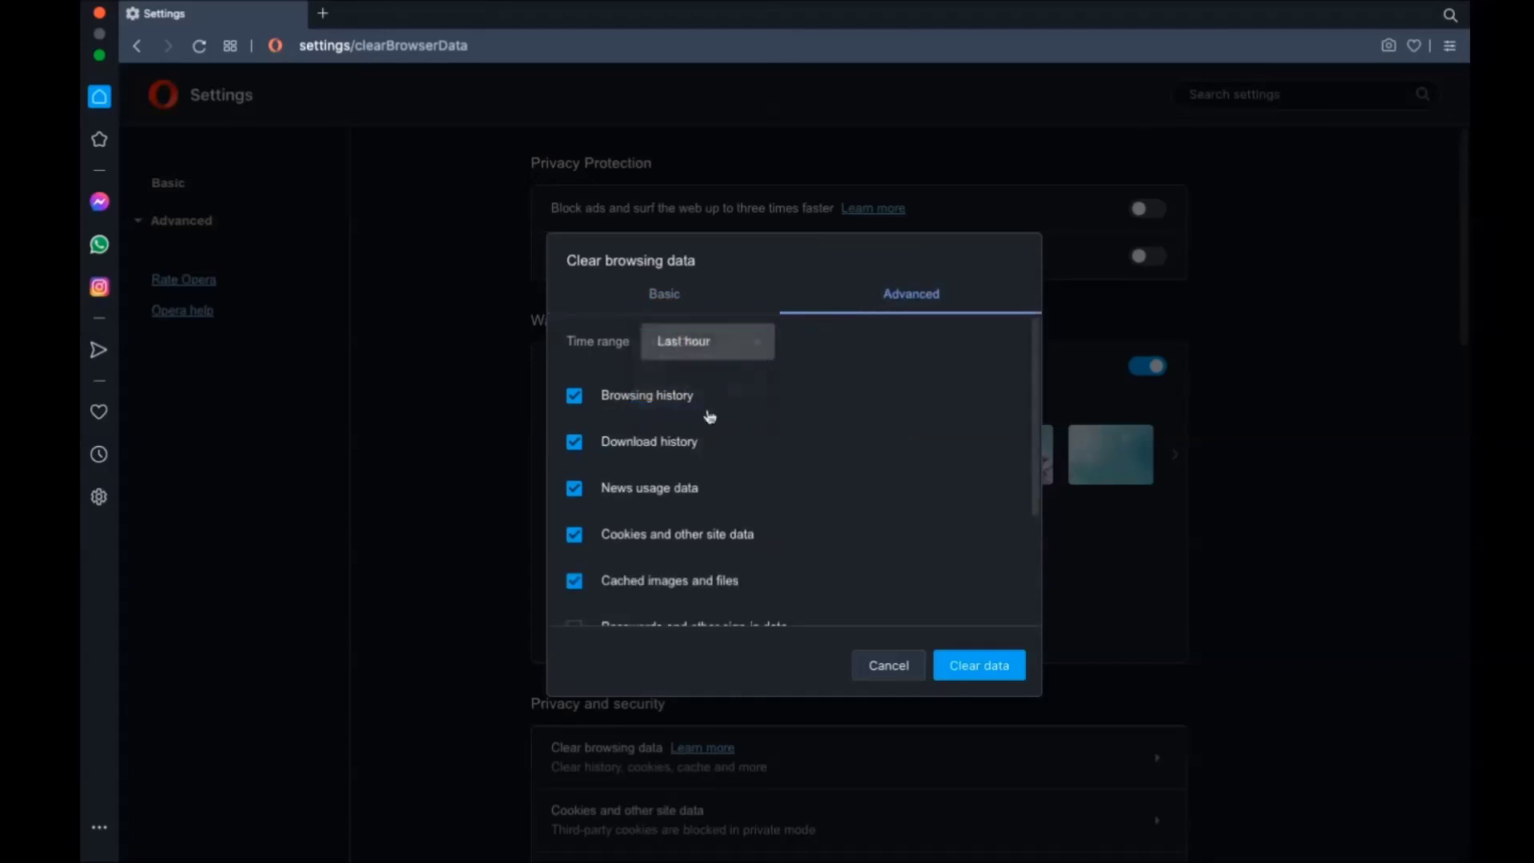
scroll(703, 411, "down", 1)
scroll(699, 428, "down", 2)
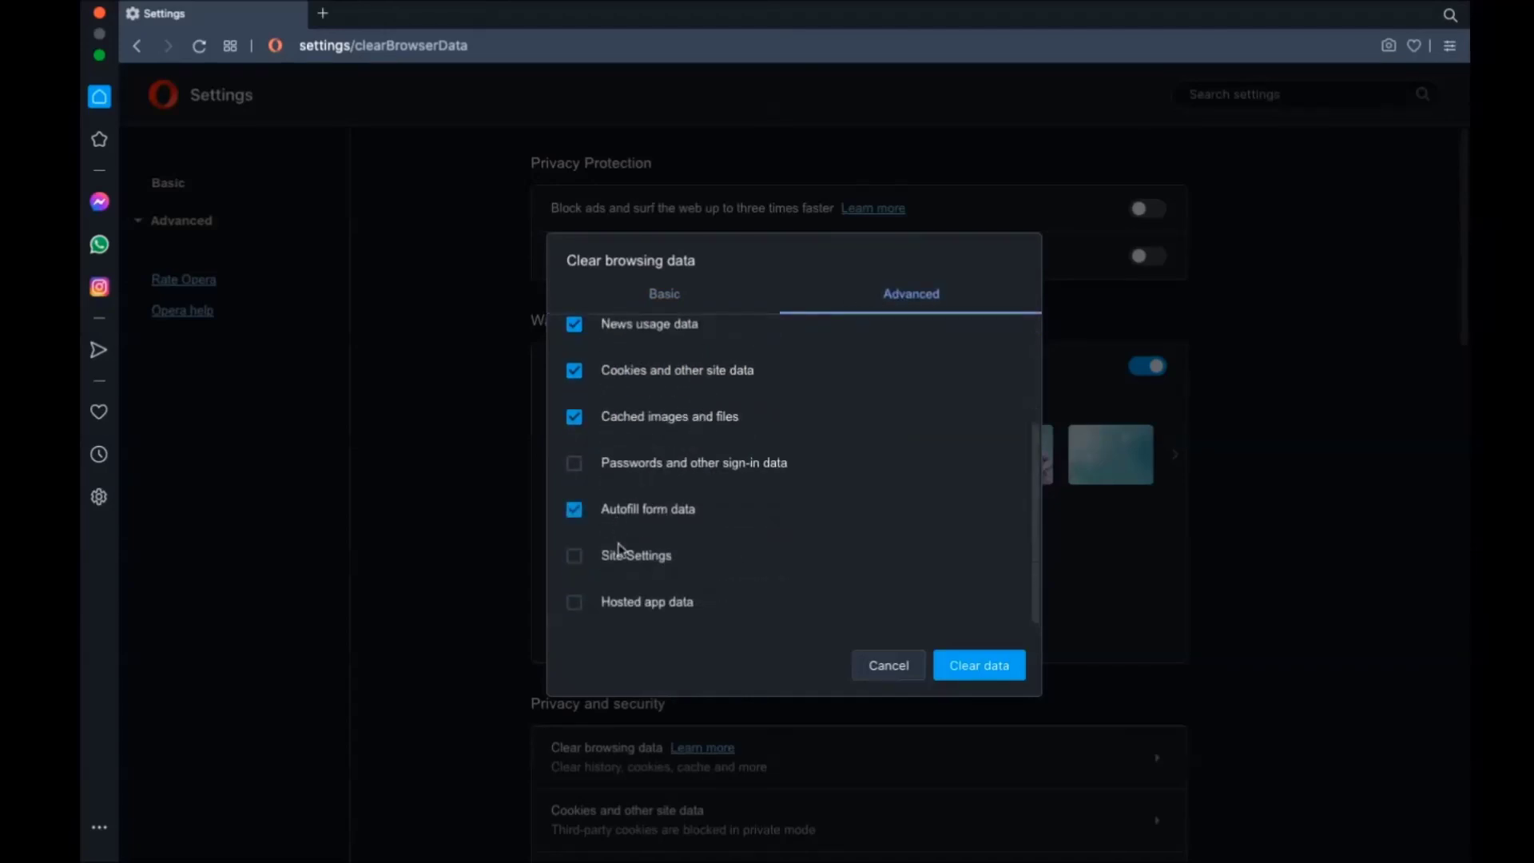
left_click(975, 670)
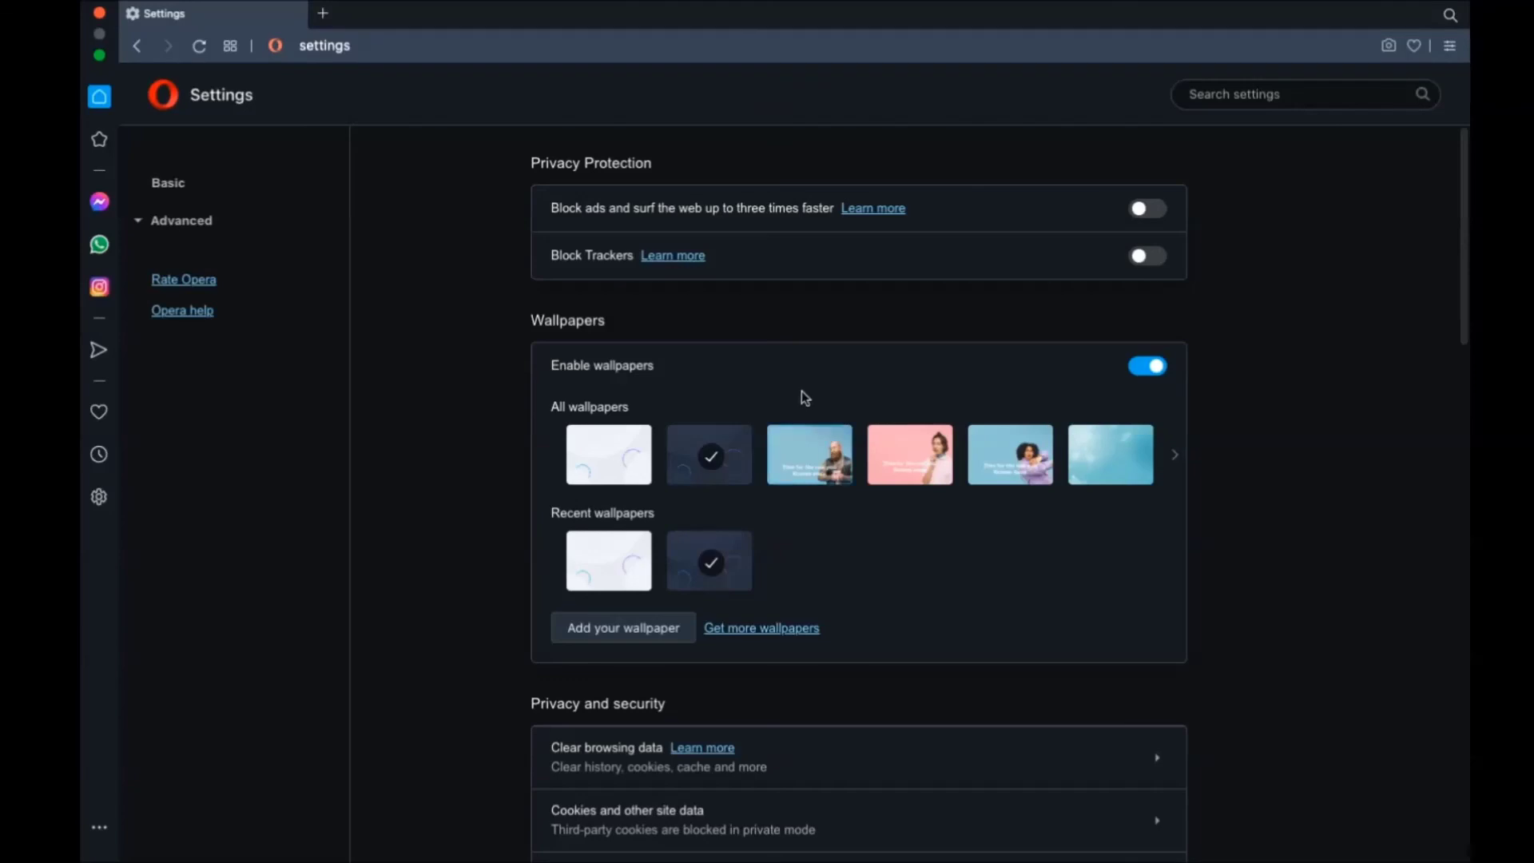
left_click(99, 10)
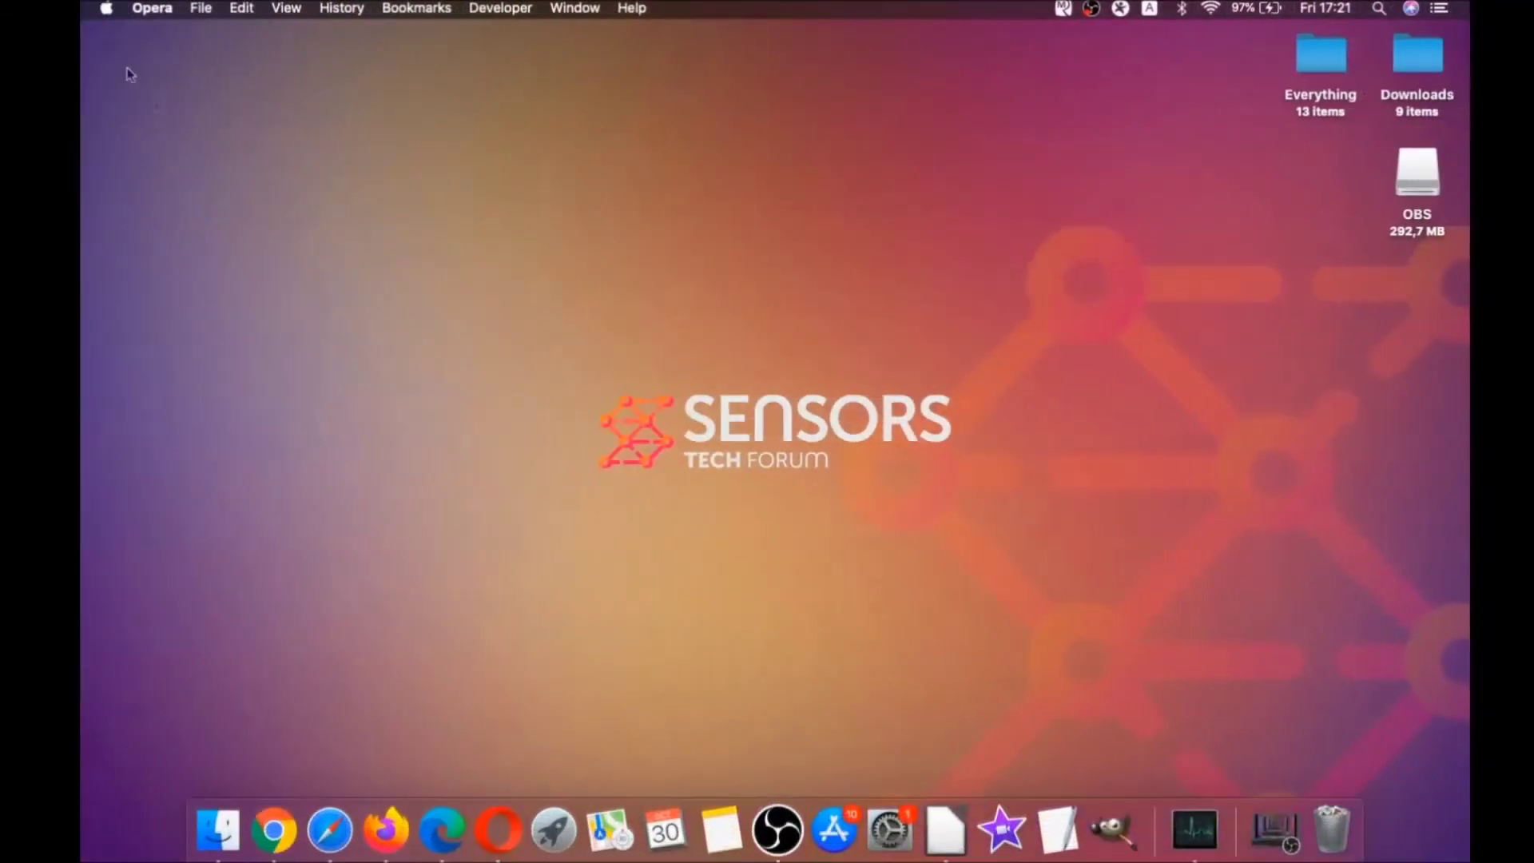